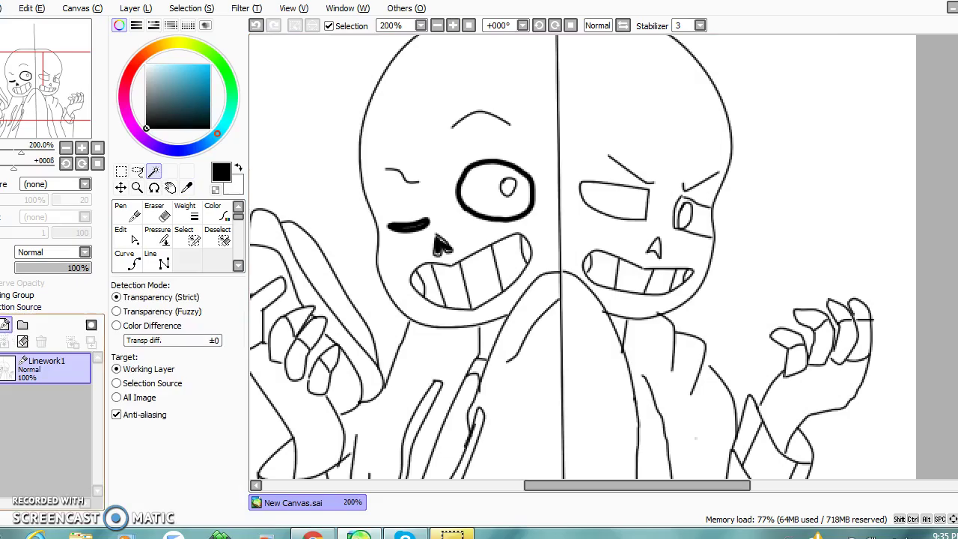
Create a new raster layer and place it beneath the Linework1 layer.
{"action": "left_click", "coordinate": [2, 324]}
{"action": "left_click", "coordinate": [54, 397]}
{"action": "left_click", "coordinate": [56, 370]}
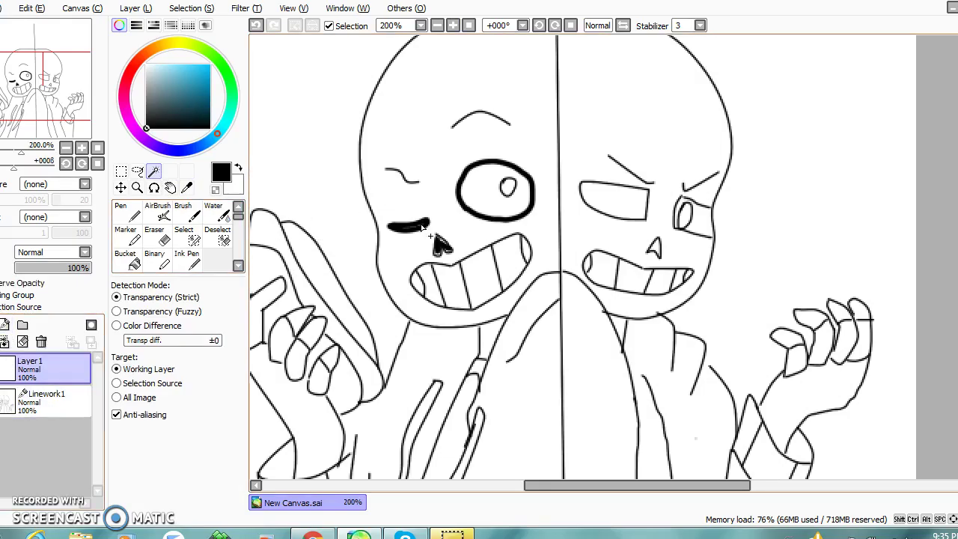
{"action": "left_click", "coordinate": [359, 216]}
{"action": "left_click", "coordinate": [255, 26]}
{"action": "left_click_drag", "start_coordinate": [49, 400], "coordinate": [45, 363]}
Fill the winking skeleton's open eye around its pupil with black on Layer1, using a Magic Wand selection and the size 20 Pen.
{"action": "left_click", "coordinate": [473, 202]}
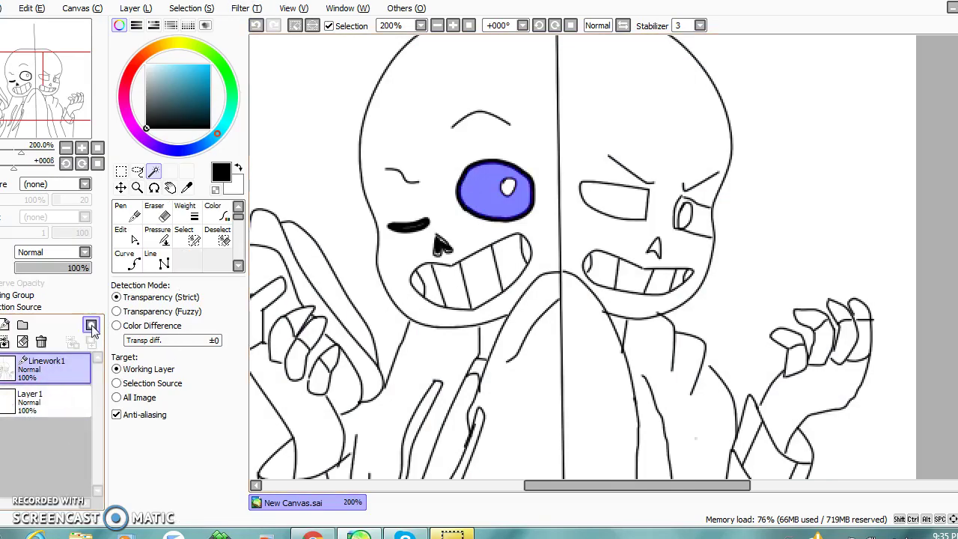
{"action": "left_click", "coordinate": [44, 400]}
{"action": "left_click", "coordinate": [127, 213]}
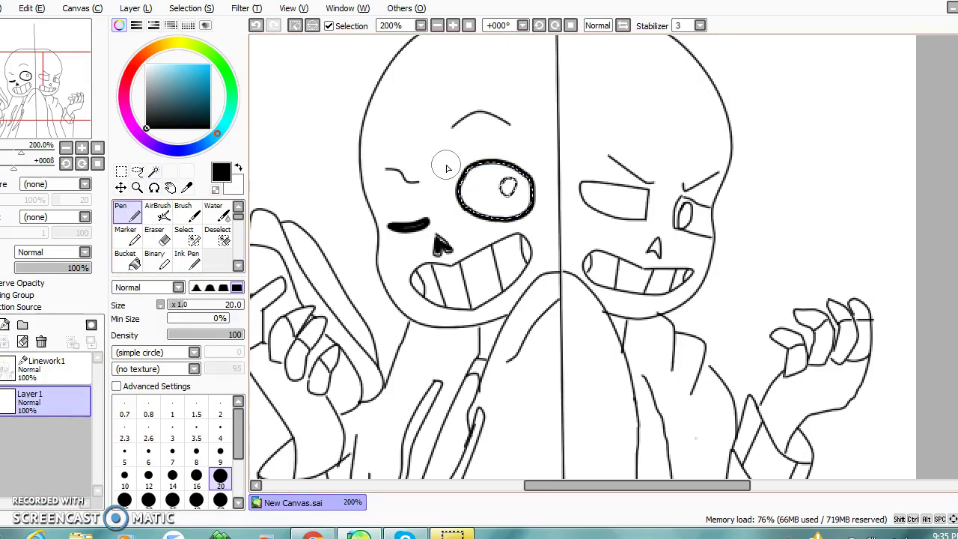
{"action": "left_click_drag", "start_coordinate": [445, 167], "coordinate": [541, 211]}
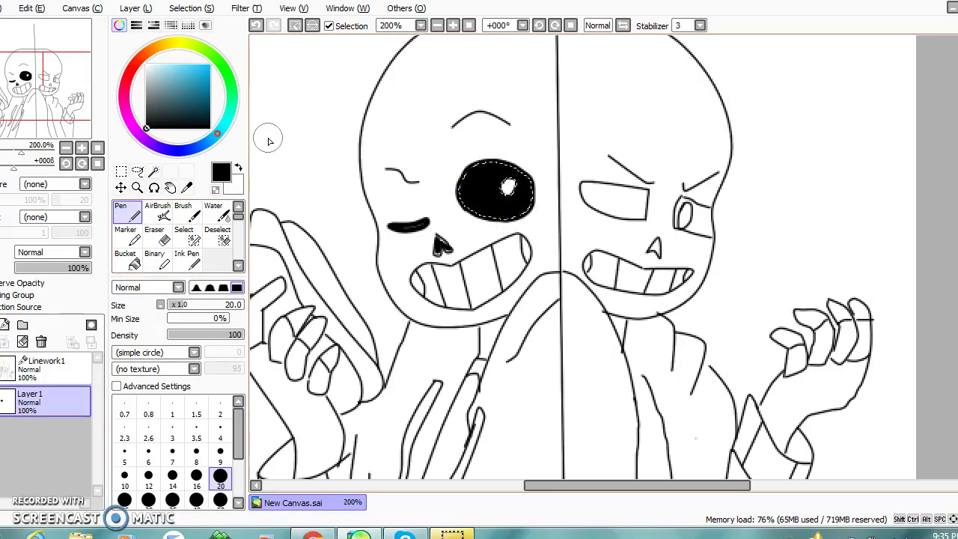
{"action": "left_click", "coordinate": [294, 25]}
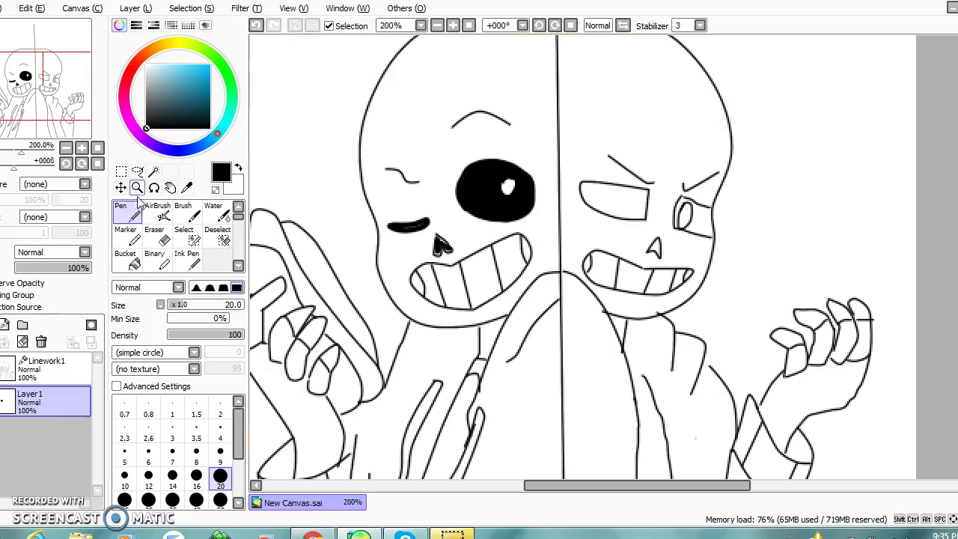
Select the sausage of the hot dog from Linework1 with the Magic Wand and fill it with dark red on Layer1.
{"action": "left_click", "coordinate": [154, 171]}
{"action": "left_click", "coordinate": [45, 367]}
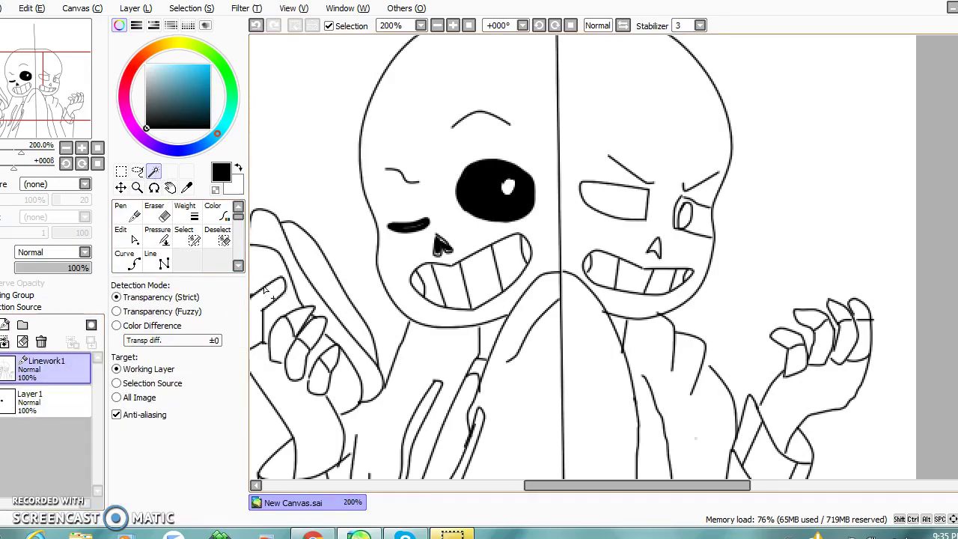
{"action": "left_click", "coordinate": [297, 283]}
{"action": "left_click_drag", "start_coordinate": [588, 479], "coordinate": [562, 482]}
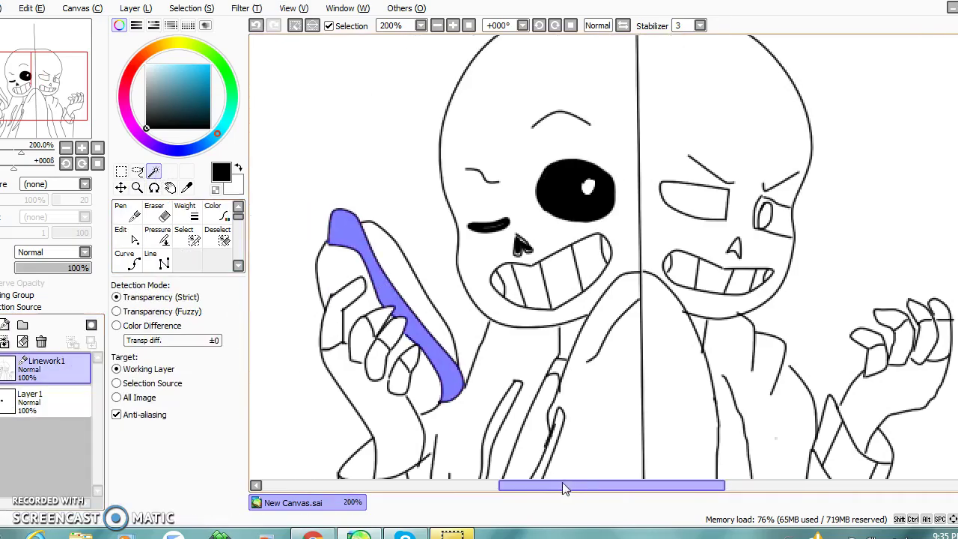
{"action": "left_click", "coordinate": [58, 402]}
{"action": "left_click", "coordinate": [126, 93]}
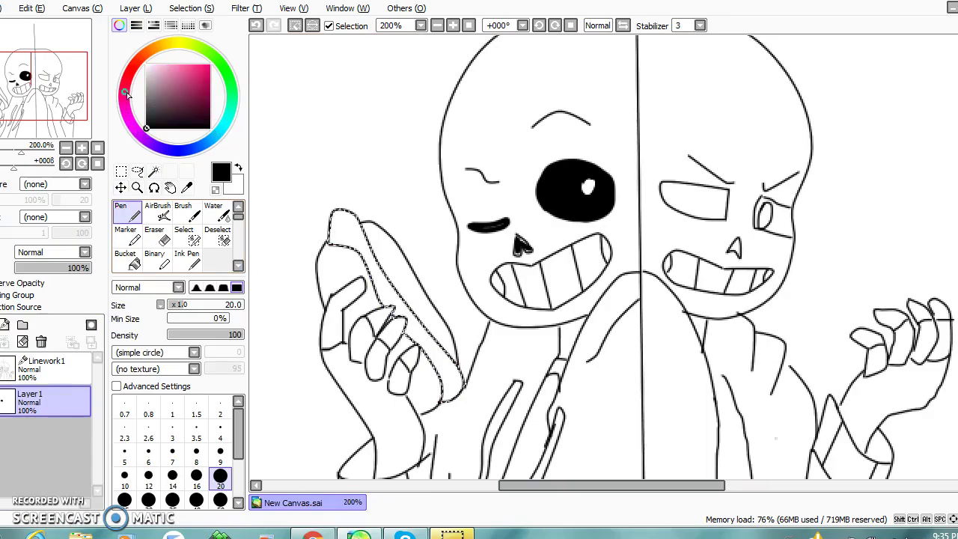
{"action": "left_click", "coordinate": [208, 106]}
{"action": "mouse_move", "coordinate": [346, 224]}
{"action": "left_mouse_down"}
{"action": "mouse_move", "coordinate": [472, 404]}
{"action": "mouse_move", "coordinate": [468, 414]}
{"action": "left_mouse_up"}
Shade the middle of the sausage with bright red using a size 20 AirBrush, keeping the edges dark.
{"action": "left_click", "coordinate": [205, 90]}
{"action": "left_click", "coordinate": [210, 73]}
{"action": "left_click", "coordinate": [157, 210]}
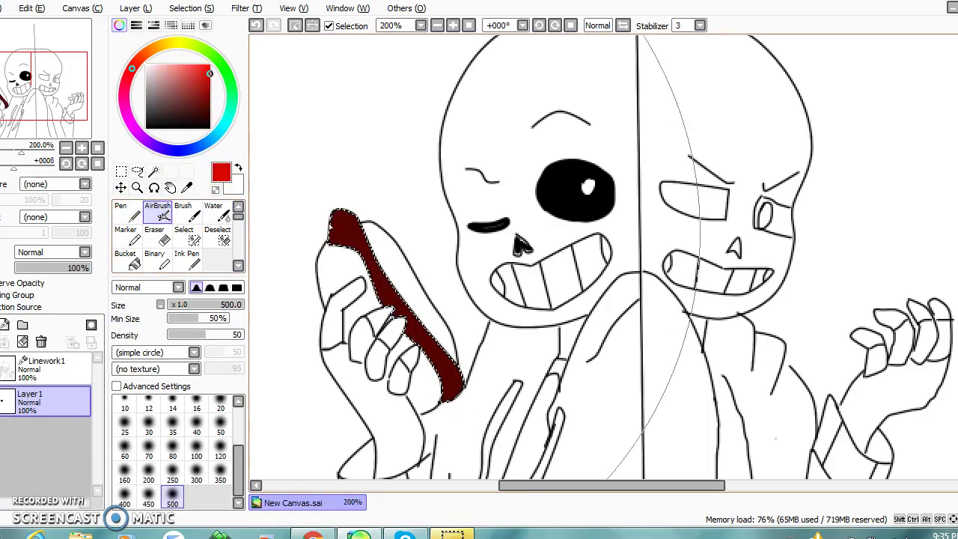
{"action": "left_click", "coordinate": [219, 404]}
{"action": "mouse_move", "coordinate": [342, 257]}
{"action": "left_mouse_down"}
{"action": "mouse_move", "coordinate": [337, 224]}
{"action": "mouse_move", "coordinate": [347, 237]}
{"action": "mouse_move", "coordinate": [310, 218]}
{"action": "mouse_move", "coordinate": [429, 340]}
{"action": "left_mouse_up"}
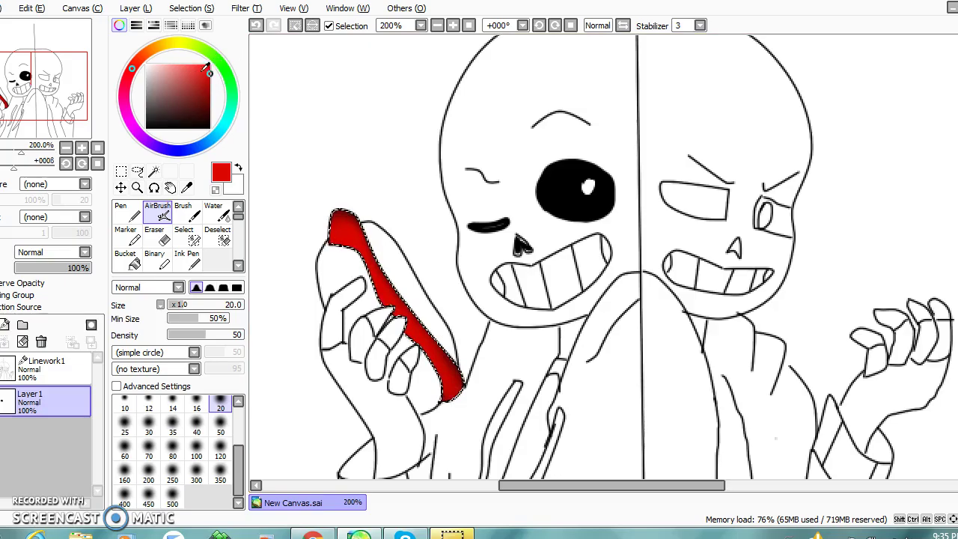
Set up the Pen with a lighter red for highlighting the sausage.
{"action": "left_click", "coordinate": [120, 213]}
{"action": "left_click", "coordinate": [453, 25]}
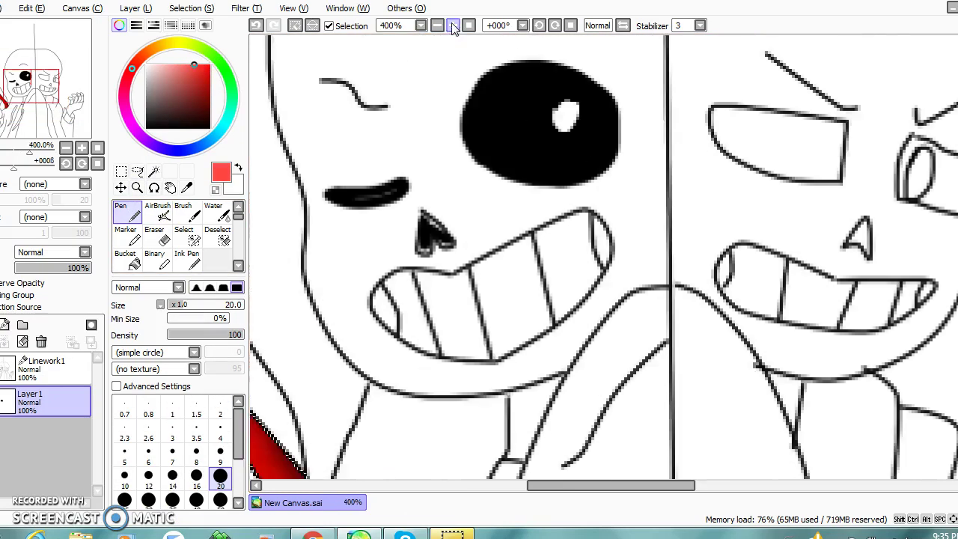
{"action": "left_click", "coordinate": [453, 25]}
{"action": "left_click_drag", "start_coordinate": [571, 485], "coordinate": [484, 509]}
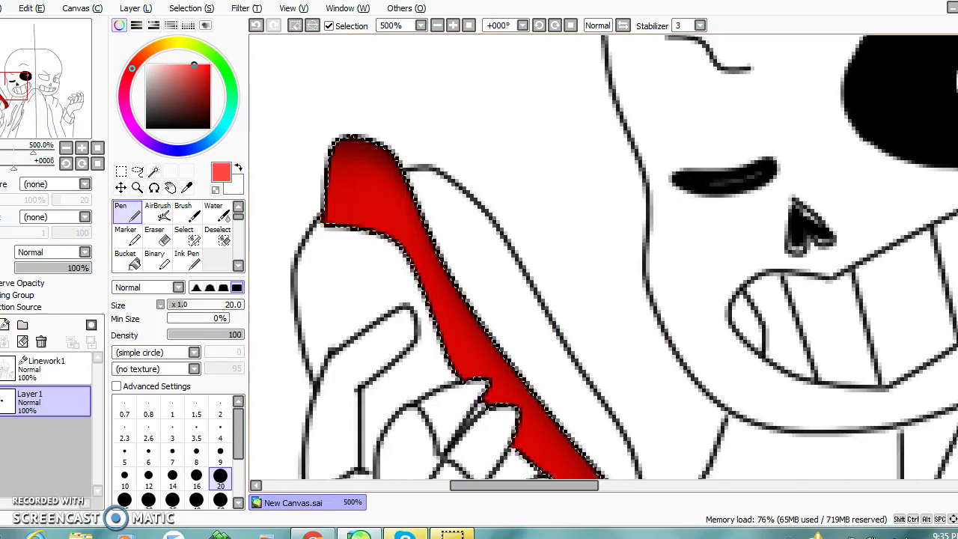
Switch to Skype, reply "XDDD" in the open conversation, and return to the drawing in PaintTool SAI.
{"action": "left_click", "coordinate": [405, 535]}
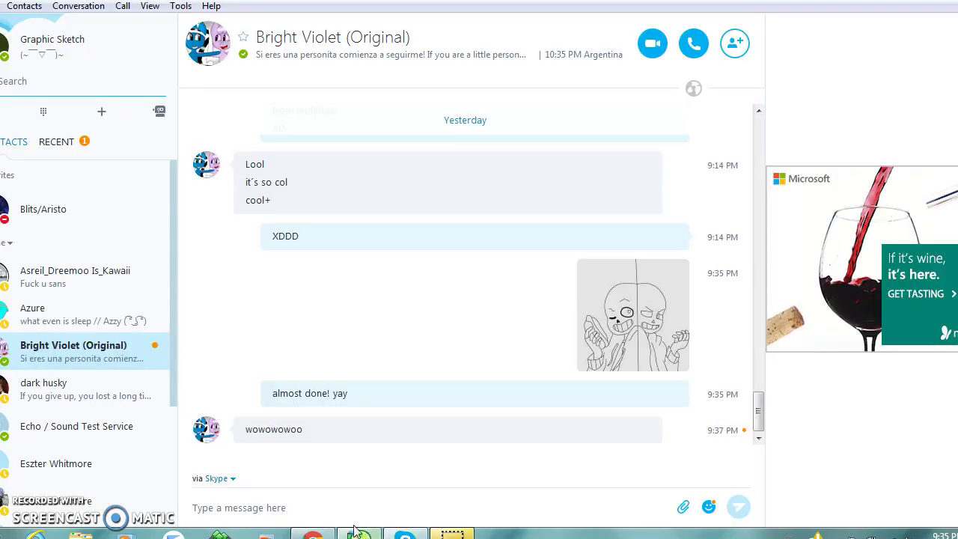
{"action": "left_click", "coordinate": [334, 503]}
{"action": "type", "text": "x"}
{"action": "key", "text": "Return"}
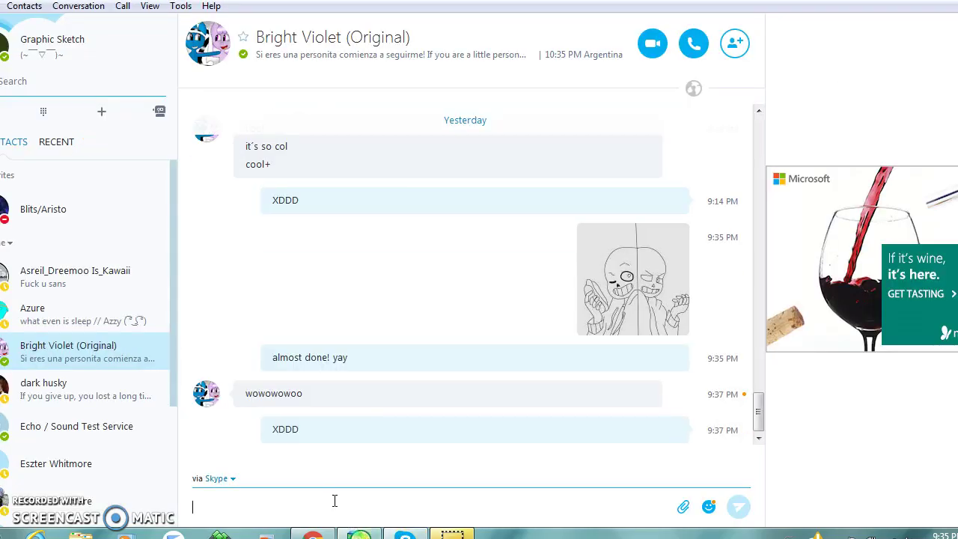
{"action": "left_click", "coordinate": [358, 534]}
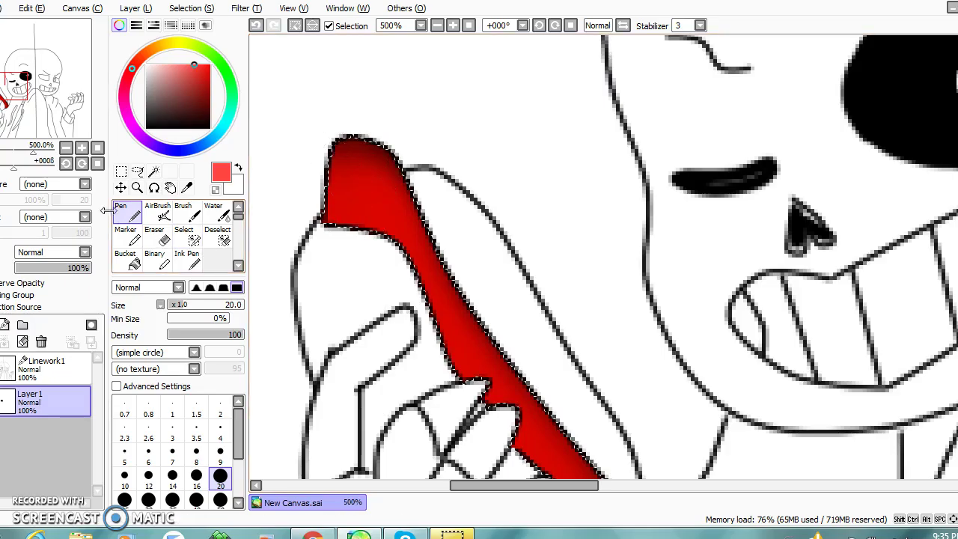
Draw a wavy light red highlight along the whole length of the sausage with the Pen at size 4.
{"action": "left_click", "coordinate": [220, 434]}
{"action": "mouse_move", "coordinate": [352, 190]}
{"action": "left_mouse_down"}
{"action": "mouse_move", "coordinate": [397, 191]}
{"action": "mouse_move", "coordinate": [398, 227]}
{"action": "mouse_move", "coordinate": [462, 295]}
{"action": "mouse_move", "coordinate": [468, 338]}
{"action": "mouse_move", "coordinate": [524, 402]}
{"action": "mouse_move", "coordinate": [550, 452]}
{"action": "left_mouse_up"}
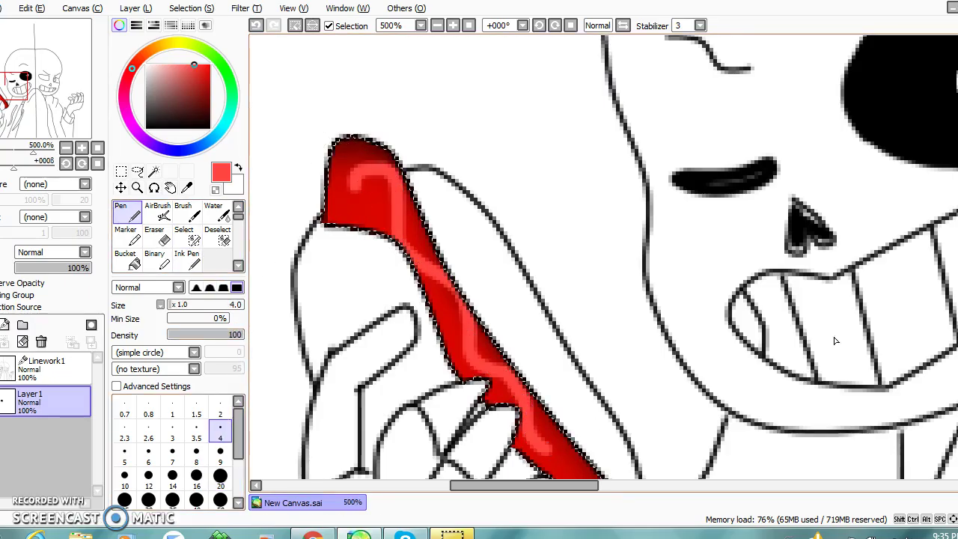
{"action": "scroll", "coordinate": [851, 432], "scroll_direction": "down", "scroll_amount": 1}
{"action": "scroll", "coordinate": [603, 256], "scroll_direction": "down", "scroll_amount": 4}
{"action": "left_click_drag", "start_coordinate": [509, 292], "coordinate": [652, 433]}
{"action": "left_click", "coordinate": [437, 25]}
{"action": "left_click", "coordinate": [437, 25]}
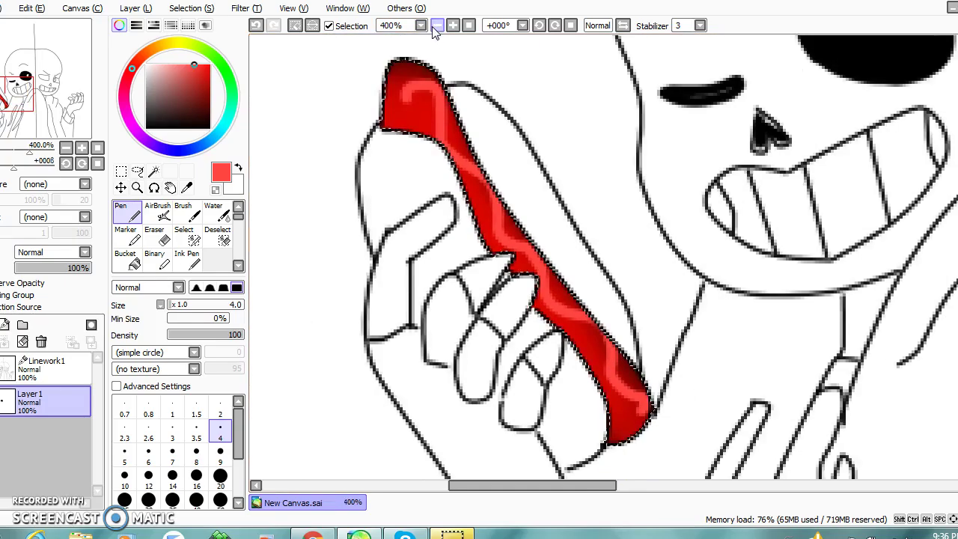
{"action": "left_click", "coordinate": [437, 26]}
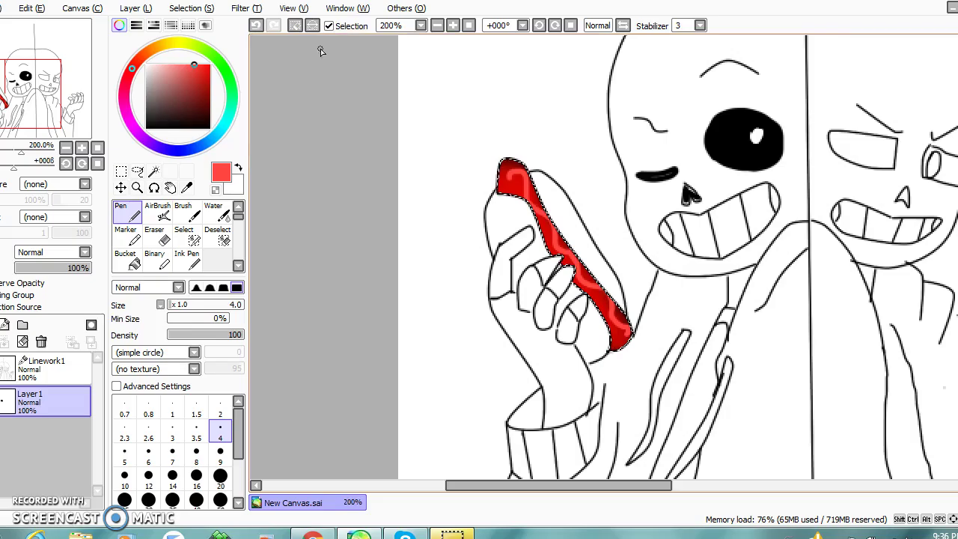
Try adding small pale yellow dots to the sausage with the Pen at size 2, and undo them.
{"action": "left_click", "coordinate": [452, 25]}
{"action": "left_click", "coordinate": [453, 26]}
{"action": "left_click", "coordinate": [177, 42]}
{"action": "left_click", "coordinate": [169, 65]}
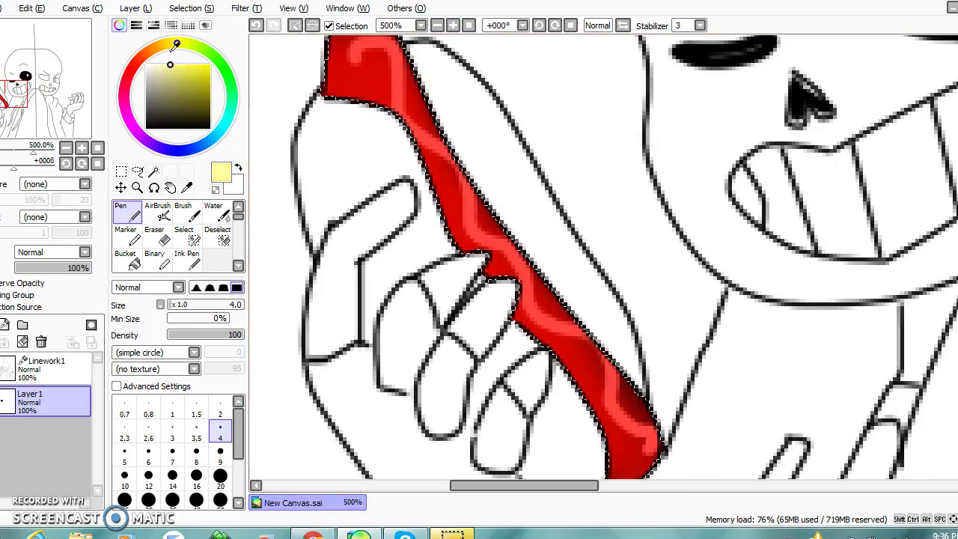
{"action": "left_click", "coordinate": [220, 408]}
{"action": "left_click", "coordinate": [567, 329]}
{"action": "left_click", "coordinate": [544, 324]}
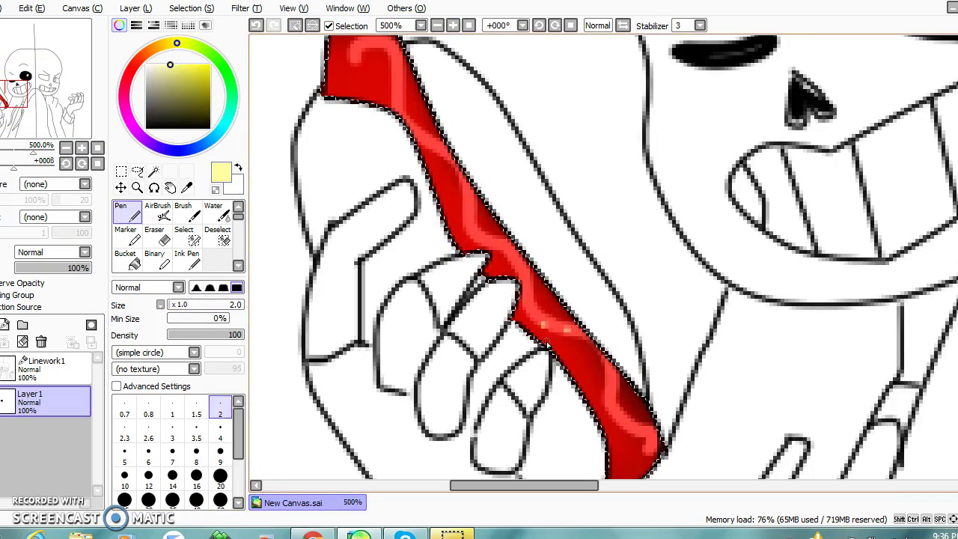
{"action": "left_click", "coordinate": [255, 25]}
Select the front bun area beside the fingers from Linework1 with the Magic Wand, undoing selections that catch the fingers or hand.
{"action": "left_click", "coordinate": [437, 26]}
{"action": "left_click", "coordinate": [437, 26]}
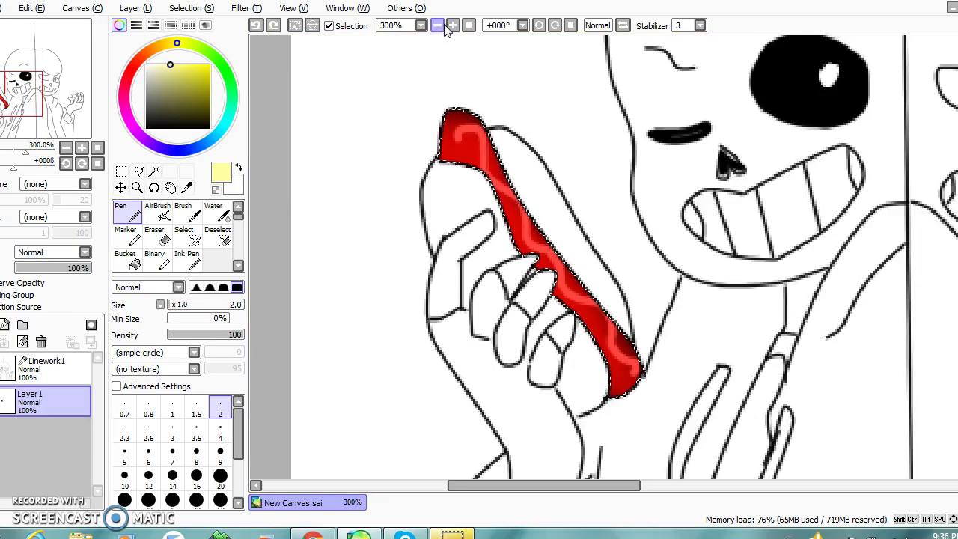
{"action": "left_click", "coordinate": [437, 25]}
{"action": "left_click", "coordinate": [437, 25]}
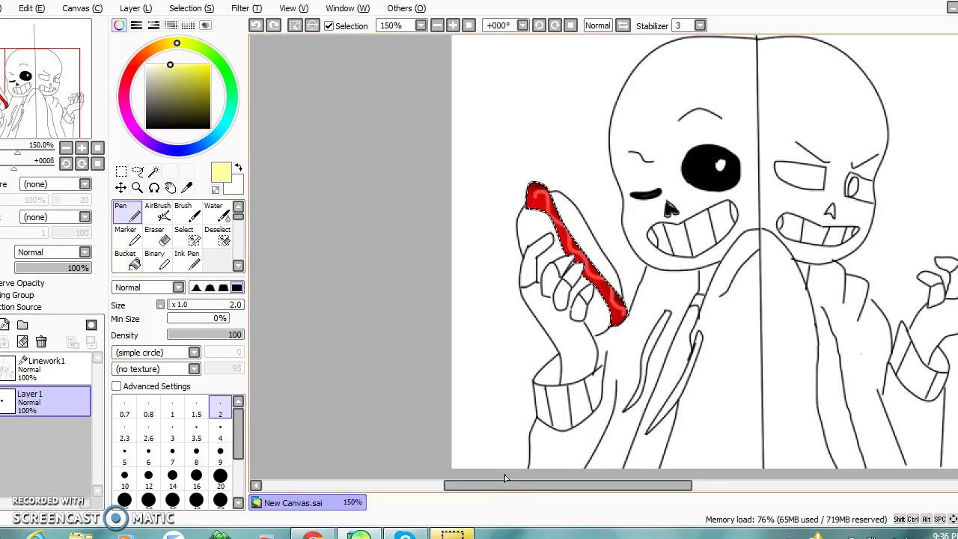
{"action": "left_click_drag", "start_coordinate": [509, 485], "coordinate": [544, 498]}
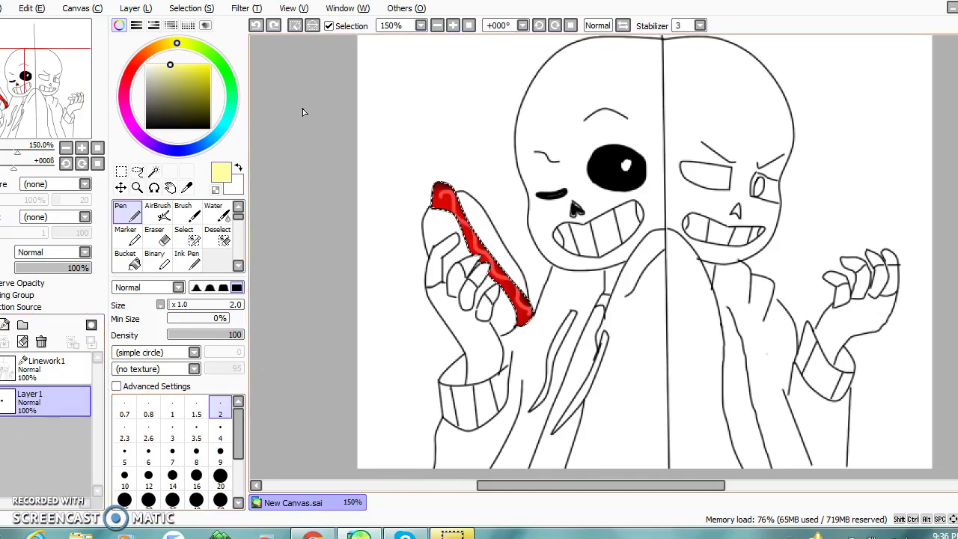
{"action": "left_click", "coordinate": [153, 172]}
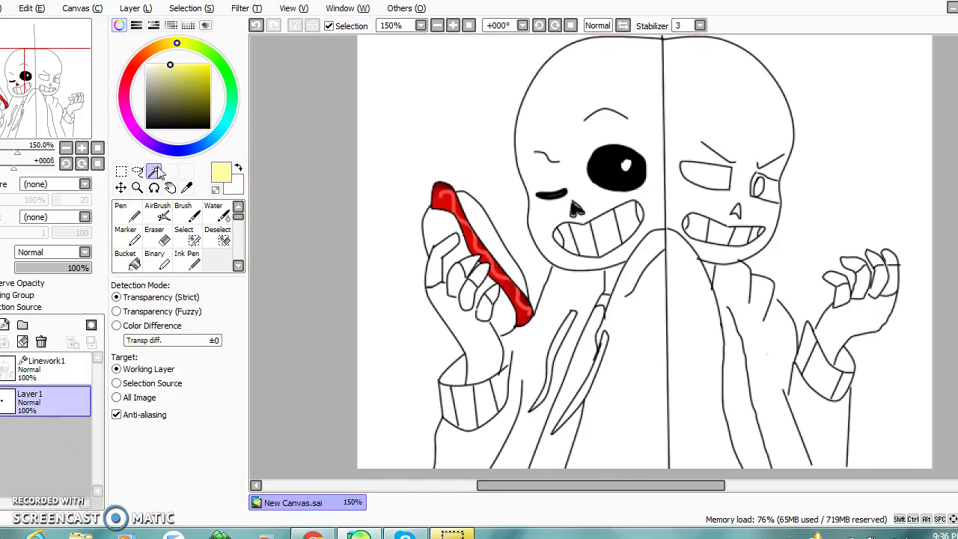
{"action": "left_click", "coordinate": [45, 366]}
{"action": "left_click", "coordinate": [441, 229]}
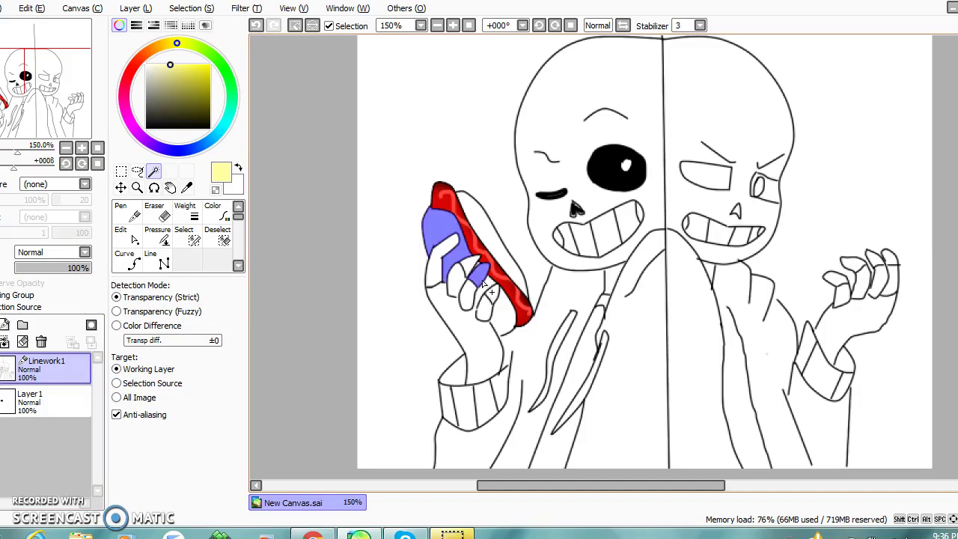
{"action": "left_click", "coordinate": [256, 30]}
{"action": "left_click", "coordinate": [490, 295]}
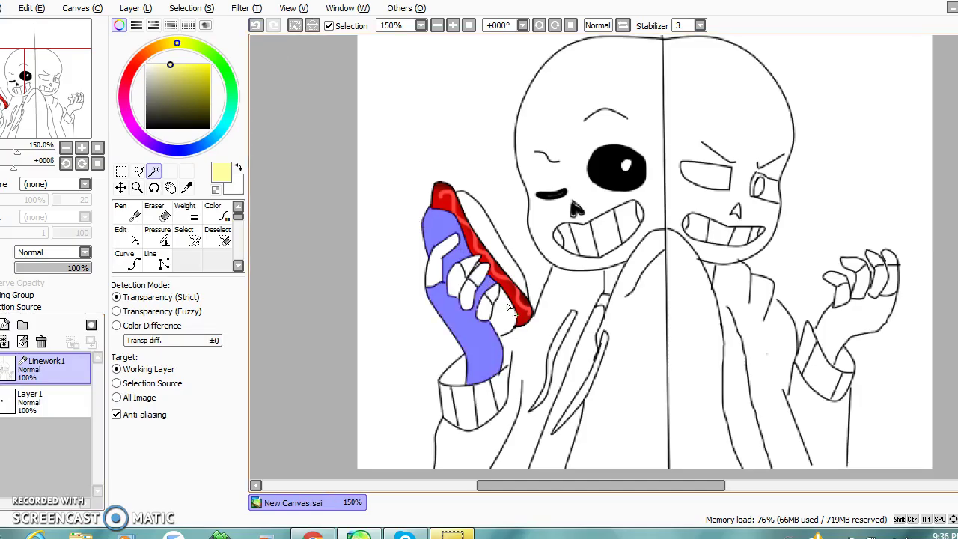
{"action": "left_click", "coordinate": [255, 26]}
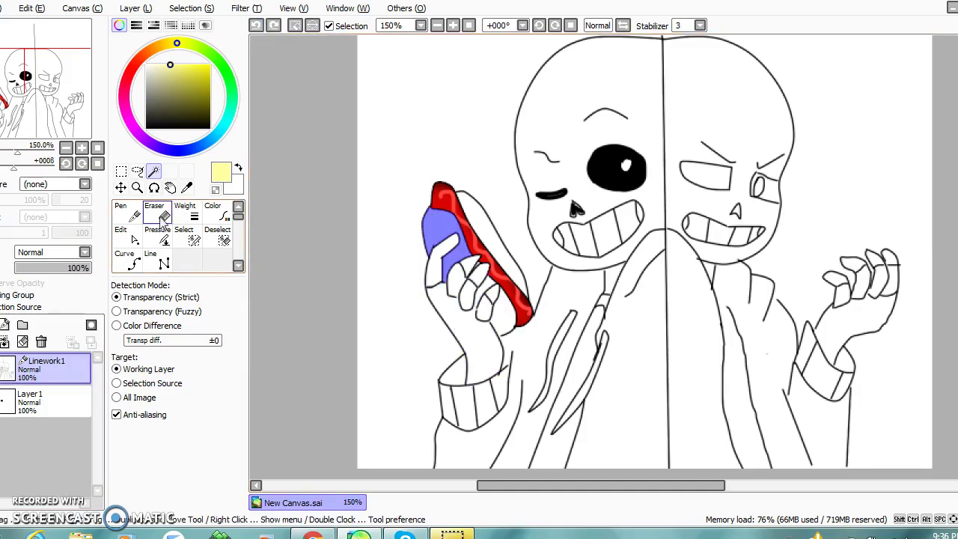
Close the gap in the linework between the two lower fingers with a short black line, using the Curve tool at size 1.
{"action": "left_click", "coordinate": [126, 258]}
{"action": "left_click", "coordinate": [453, 26]}
{"action": "left_click", "coordinate": [453, 26]}
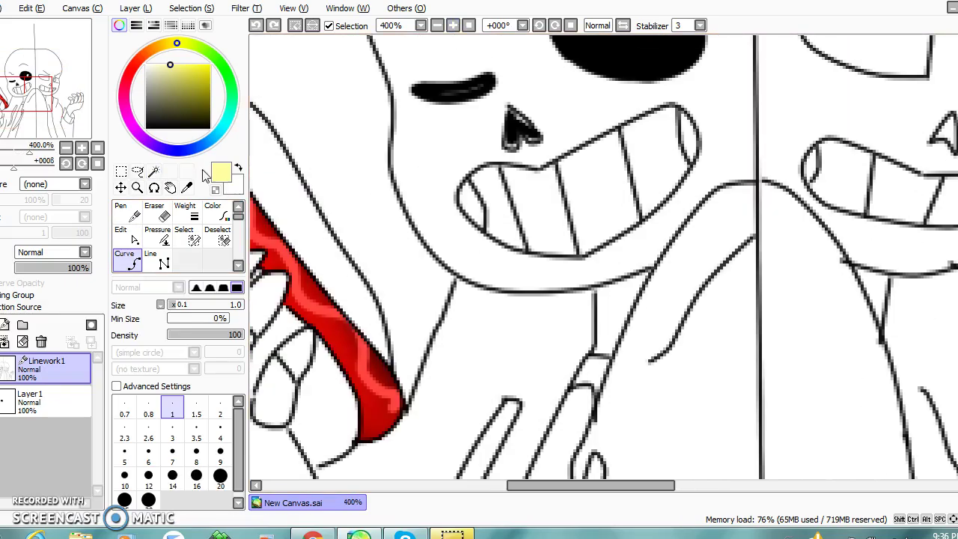
{"action": "left_click_drag", "start_coordinate": [187, 105], "coordinate": [129, 212]}
{"action": "left_click_drag", "start_coordinate": [565, 485], "coordinate": [544, 493]}
{"action": "left_click", "coordinate": [330, 378]}
{"action": "double_click", "coordinate": [340, 388]}
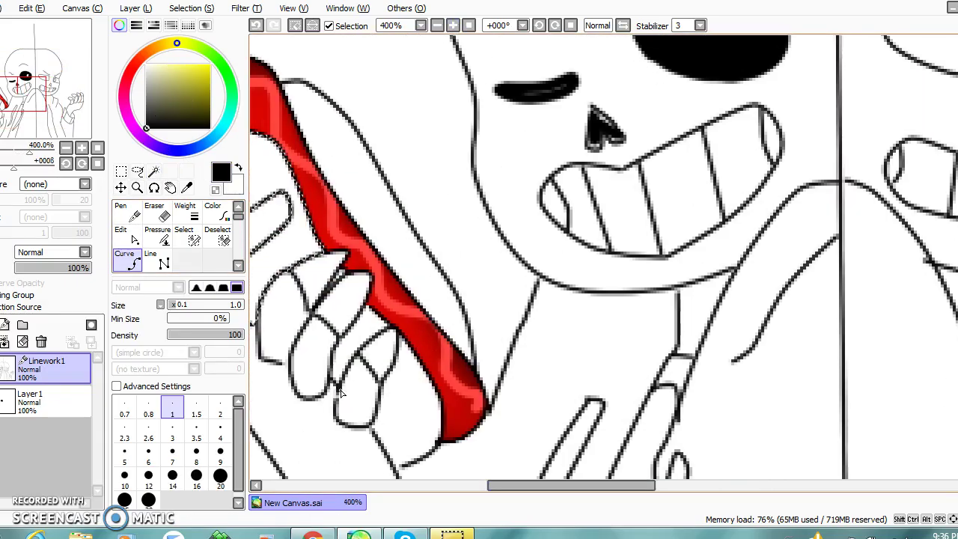
Add the bun areas between and below the fingers and the back half of the bun to the selection.
{"action": "left_click", "coordinate": [153, 171]}
{"action": "left_click", "coordinate": [284, 224]}
{"action": "left_click", "coordinate": [362, 323]}
{"action": "left_click", "coordinate": [194, 240]}
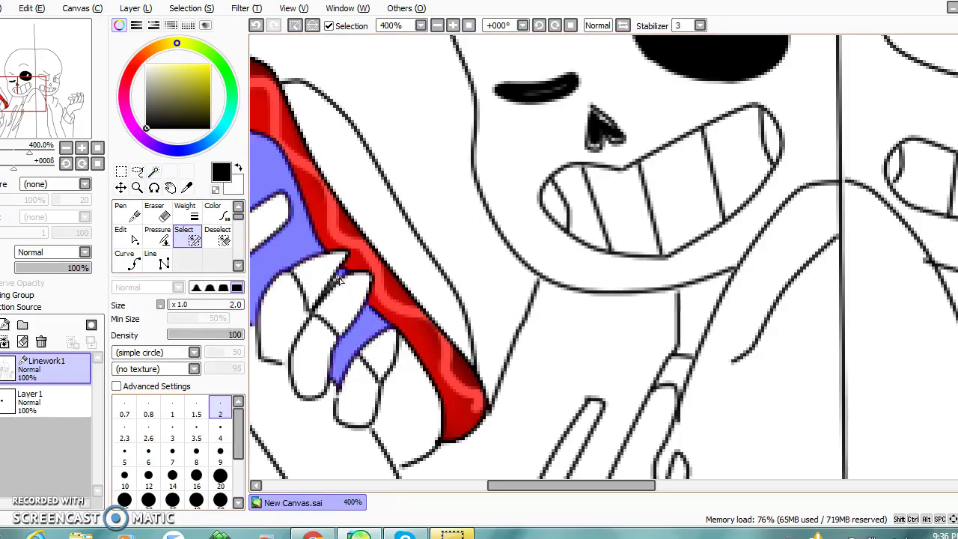
{"action": "left_click", "coordinate": [154, 171]}
{"action": "left_click", "coordinate": [408, 393]}
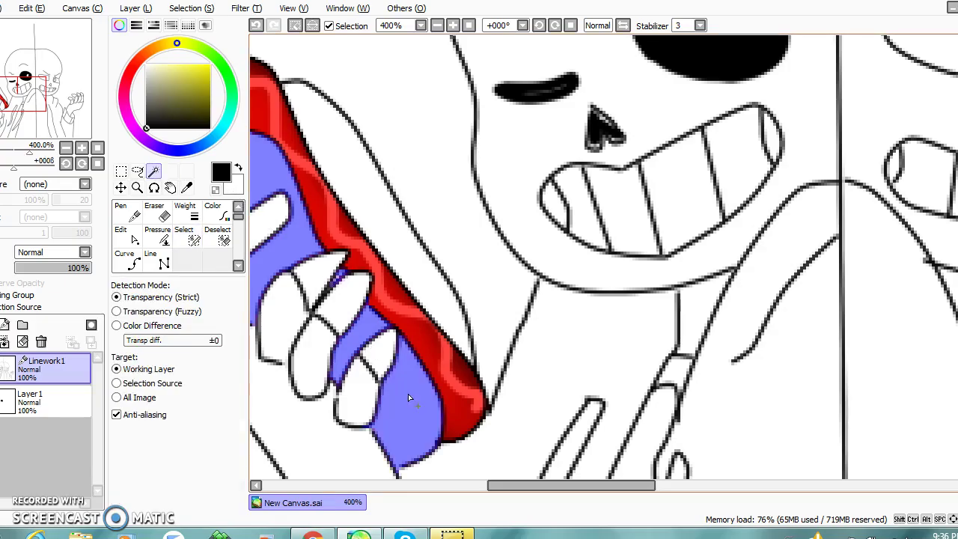
{"action": "left_click", "coordinate": [426, 270]}
Fill the selected bun areas with orange on Layer1 using the Pen, raising its size to 500.
{"action": "left_click", "coordinate": [52, 400]}
{"action": "left_click", "coordinate": [122, 211]}
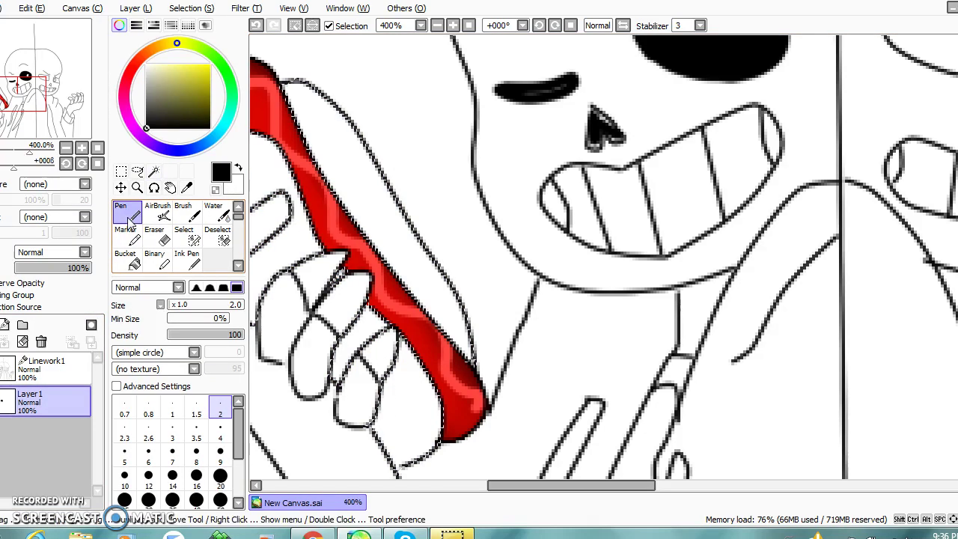
{"action": "left_click", "coordinate": [163, 47]}
{"action": "left_click", "coordinate": [194, 63]}
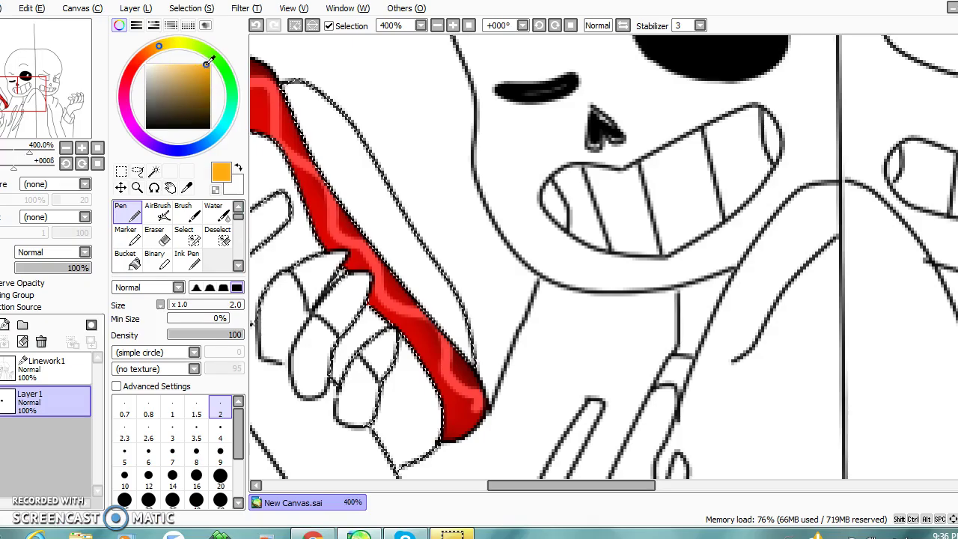
{"action": "left_click", "coordinate": [437, 25]}
{"action": "left_click", "coordinate": [437, 25]}
{"action": "left_click_drag", "start_coordinate": [419, 210], "coordinate": [522, 353]}
{"action": "left_click_drag", "start_coordinate": [453, 184], "coordinate": [511, 273]}
{"action": "left_click_drag", "start_coordinate": [425, 196], "coordinate": [486, 292]}
{"action": "scroll", "coordinate": [210, 494], "scroll_direction": "down", "scroll_amount": 3}
{"action": "left_click", "coordinate": [172, 494]}
Shade the selected bun with the AirBrush at size 20, using light orange highlights on the outer parts and dark brown beside the sausage.
{"action": "left_click", "coordinate": [188, 67]}
{"action": "left_click_drag", "start_coordinate": [188, 67], "coordinate": [177, 66]}
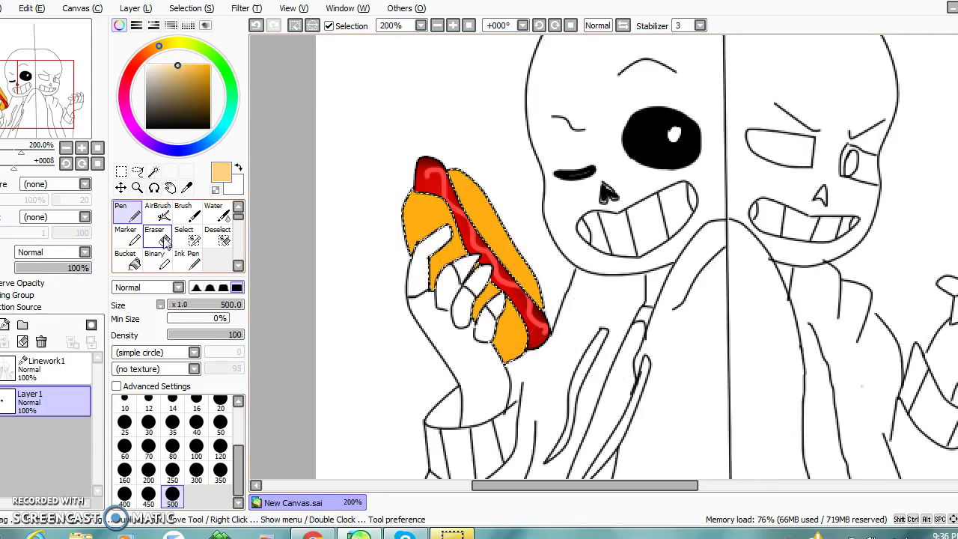
{"action": "left_click", "coordinate": [158, 212]}
{"action": "mouse_move", "coordinate": [430, 213]}
{"action": "left_mouse_down"}
{"action": "mouse_move", "coordinate": [420, 221]}
{"action": "mouse_move", "coordinate": [473, 292]}
{"action": "left_mouse_up"}
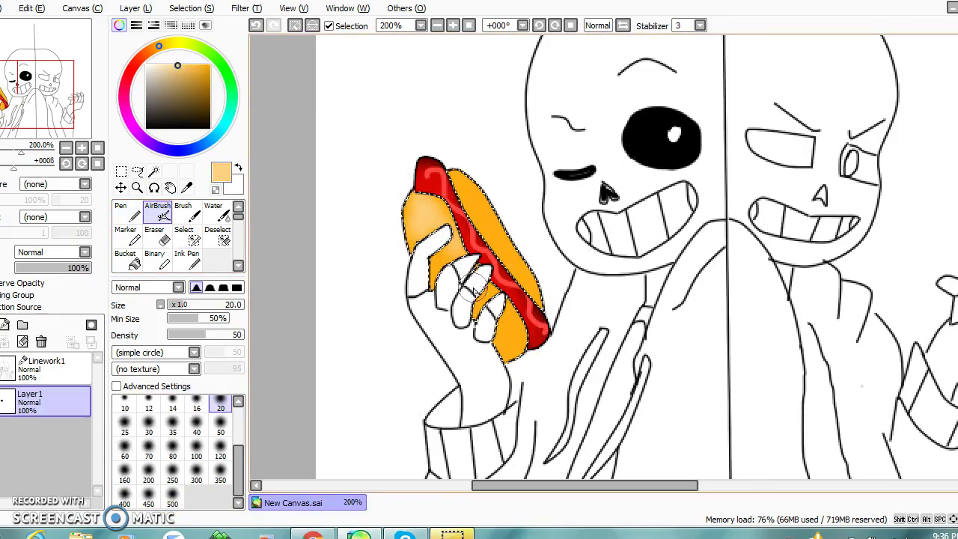
{"action": "mouse_move", "coordinate": [542, 318]}
{"action": "left_mouse_down"}
{"action": "mouse_move", "coordinate": [400, 183]}
{"action": "mouse_move", "coordinate": [457, 285]}
{"action": "mouse_move", "coordinate": [446, 256]}
{"action": "mouse_move", "coordinate": [519, 231]}
{"action": "mouse_move", "coordinate": [510, 256]}
{"action": "mouse_move", "coordinate": [527, 278]}
{"action": "mouse_move", "coordinate": [493, 221]}
{"action": "left_mouse_up"}
{"action": "left_click_drag", "start_coordinate": [415, 184], "coordinate": [517, 313]}
{"action": "mouse_move", "coordinate": [476, 170]}
{"action": "left_mouse_down"}
{"action": "mouse_move", "coordinate": [467, 217]}
{"action": "mouse_move", "coordinate": [471, 191]}
{"action": "mouse_move", "coordinate": [441, 235]}
{"action": "mouse_move", "coordinate": [484, 244]}
{"action": "left_mouse_up"}
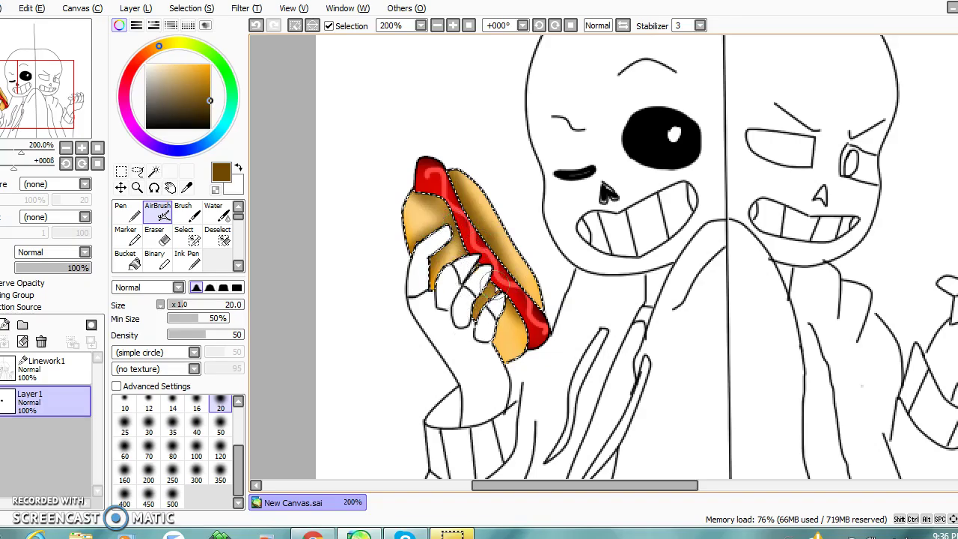
Soften the bun's brown shading with light orange AirBrush strokes around the fingers and lower end, and clear the selection.
{"action": "left_click", "coordinate": [186, 65]}
{"action": "left_click_drag", "start_coordinate": [399, 203], "coordinate": [474, 248]}
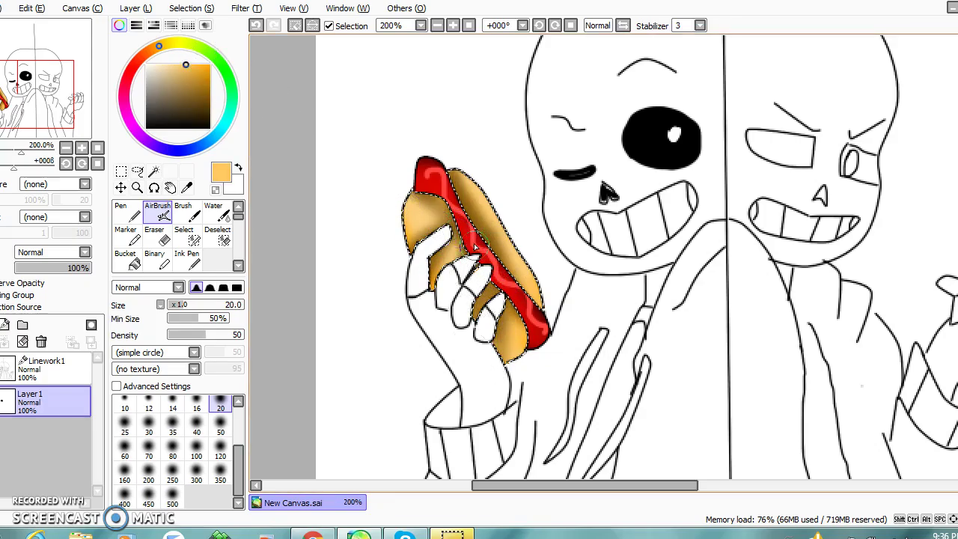
{"action": "left_click_drag", "start_coordinate": [428, 291], "coordinate": [485, 271]}
{"action": "left_click_drag", "start_coordinate": [479, 318], "coordinate": [494, 363]}
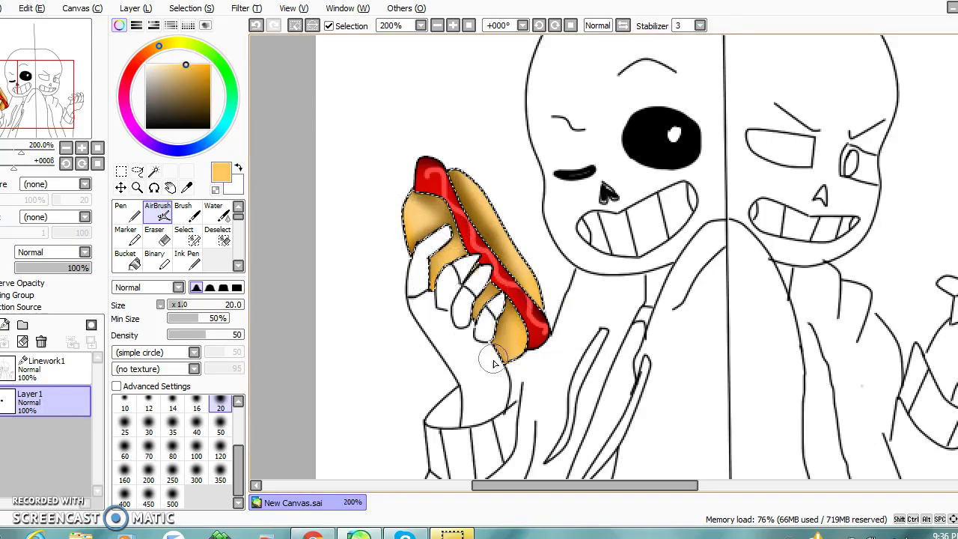
{"action": "left_click", "coordinate": [294, 25]}
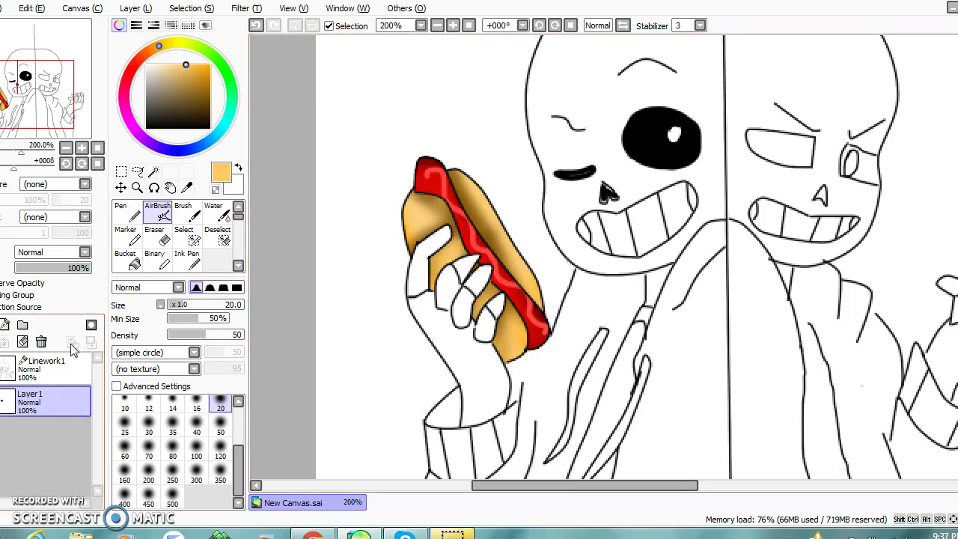
{"action": "left_click", "coordinate": [45, 367]}
{"action": "left_click", "coordinate": [124, 235]}
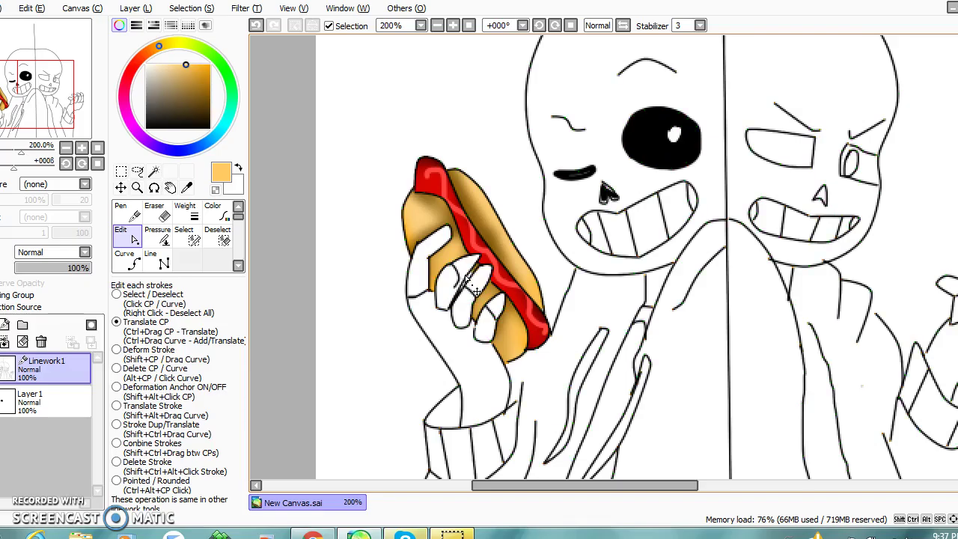
{"action": "left_click", "coordinate": [255, 25]}
{"action": "left_click", "coordinate": [256, 26]}
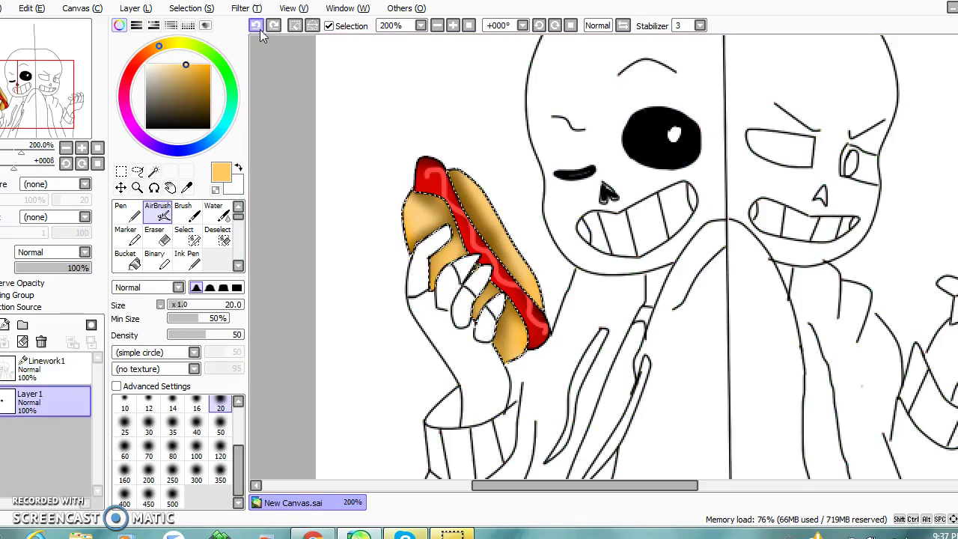
{"action": "left_click", "coordinate": [273, 26]}
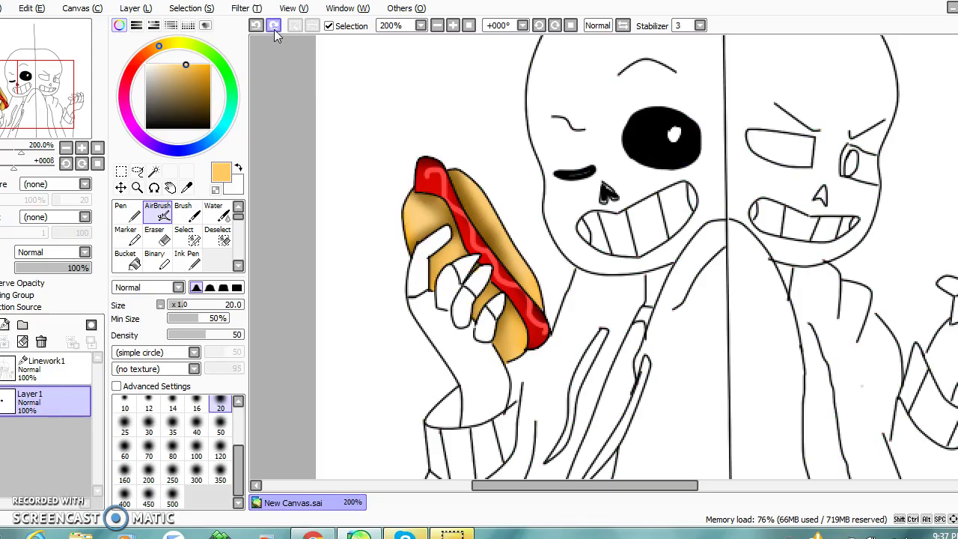
{"action": "left_click", "coordinate": [273, 27]}
{"action": "left_click", "coordinate": [127, 213]}
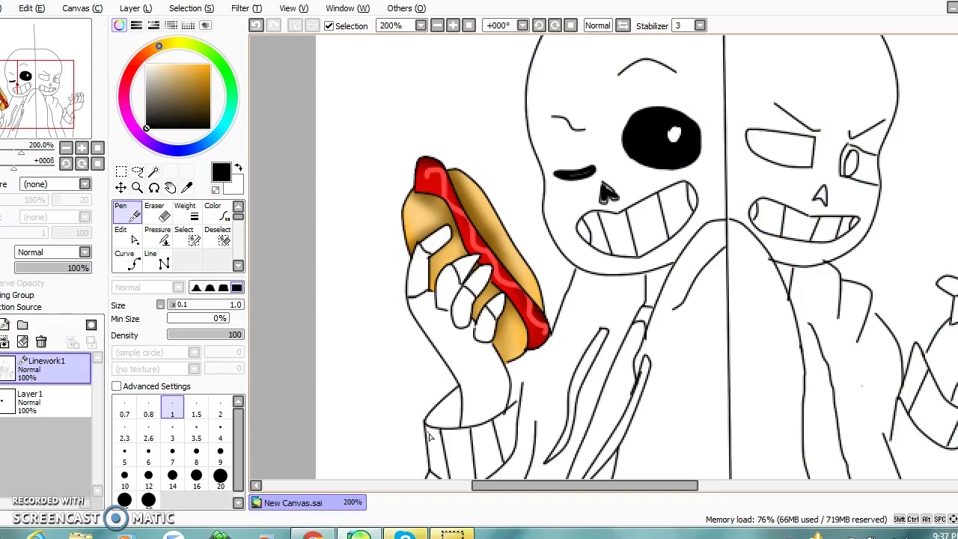
Switch to Skype and send the reply "XDD YEY" in the open chat.
{"action": "left_click", "coordinate": [407, 534]}
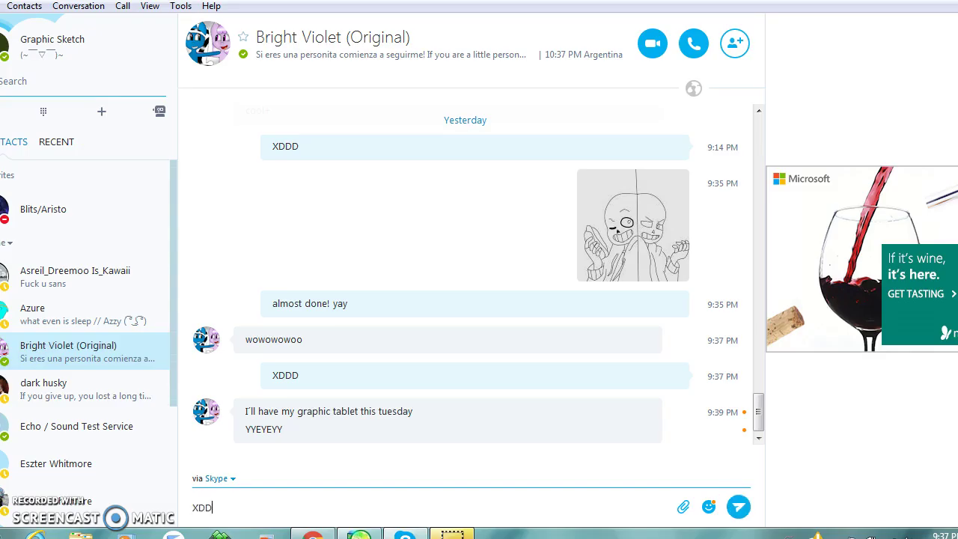
{"action": "key", "text": "Return"}
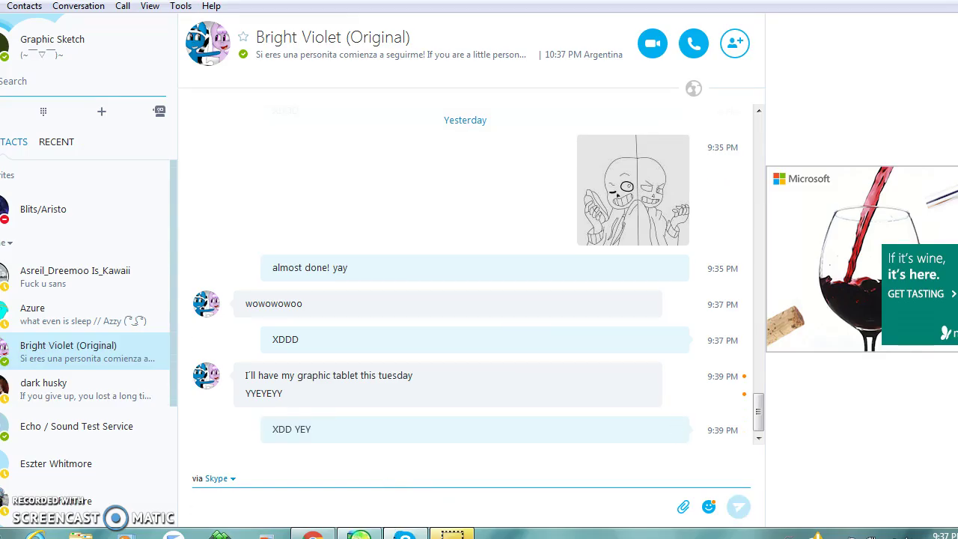
{"action": "key", "text": "alt+Tab"}
Select the inside of the second skeleton's narrow iris from Linework1 with the Magic Wand.
{"action": "left_click", "coordinate": [438, 25]}
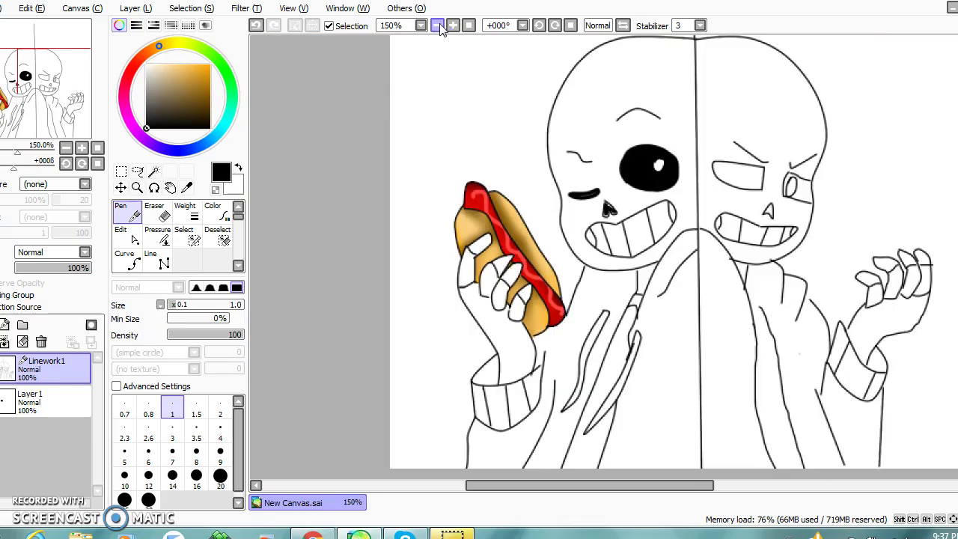
{"action": "left_click", "coordinate": [154, 170]}
{"action": "left_click", "coordinate": [795, 188]}
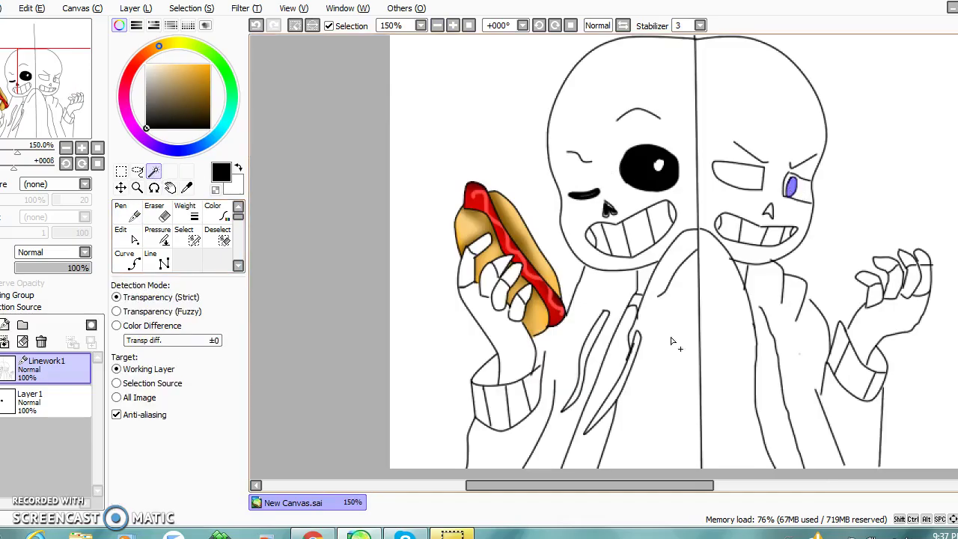
{"action": "left_click_drag", "start_coordinate": [609, 490], "coordinate": [668, 489]}
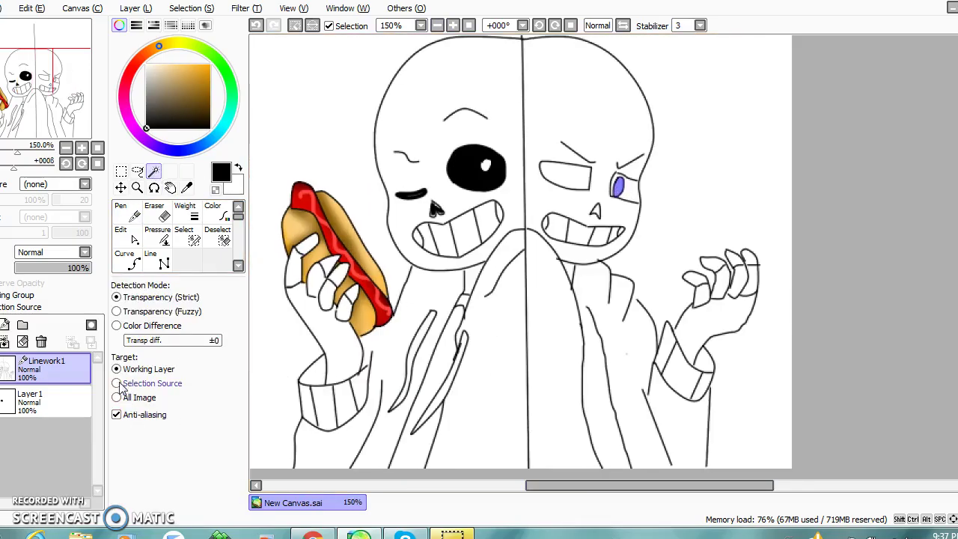
Fill the selected iris with light blue on Layer1 using the Pen at size 500.
{"action": "left_click", "coordinate": [37, 401]}
{"action": "left_click", "coordinate": [126, 212]}
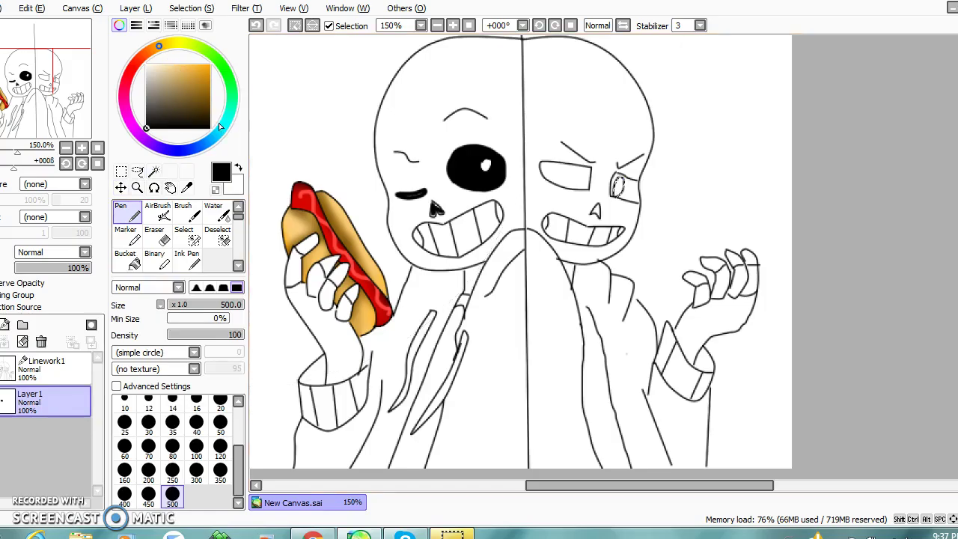
{"action": "left_click", "coordinate": [217, 136]}
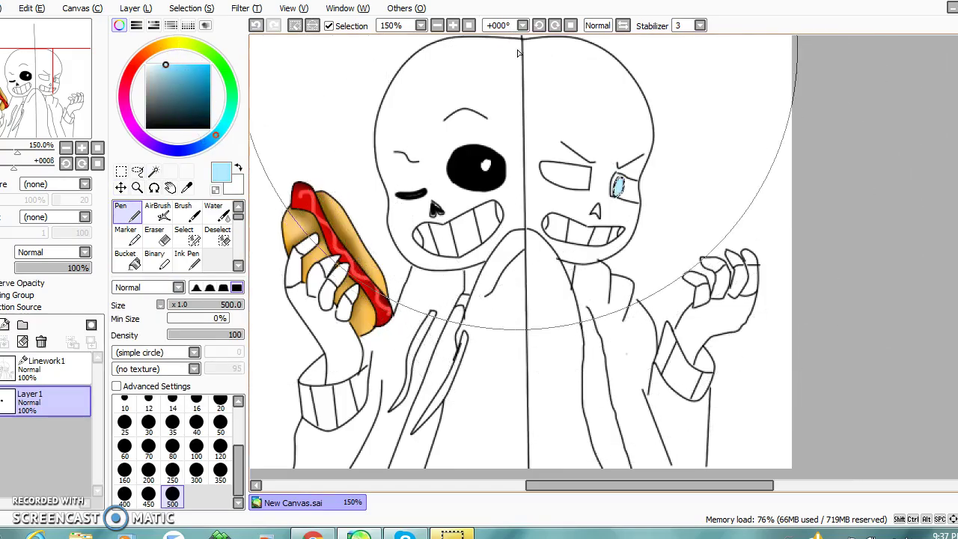
Paint dark blue shading along the iris's edges and down its middle with the Pen at size 2.
{"action": "left_click", "coordinate": [453, 25]}
{"action": "left_click", "coordinate": [452, 25]}
{"action": "left_click", "coordinate": [452, 26]}
{"action": "left_click", "coordinate": [453, 25]}
{"action": "left_click", "coordinate": [453, 25]}
{"action": "scroll", "coordinate": [622, 82], "scroll_direction": "up", "scroll_amount": 3}
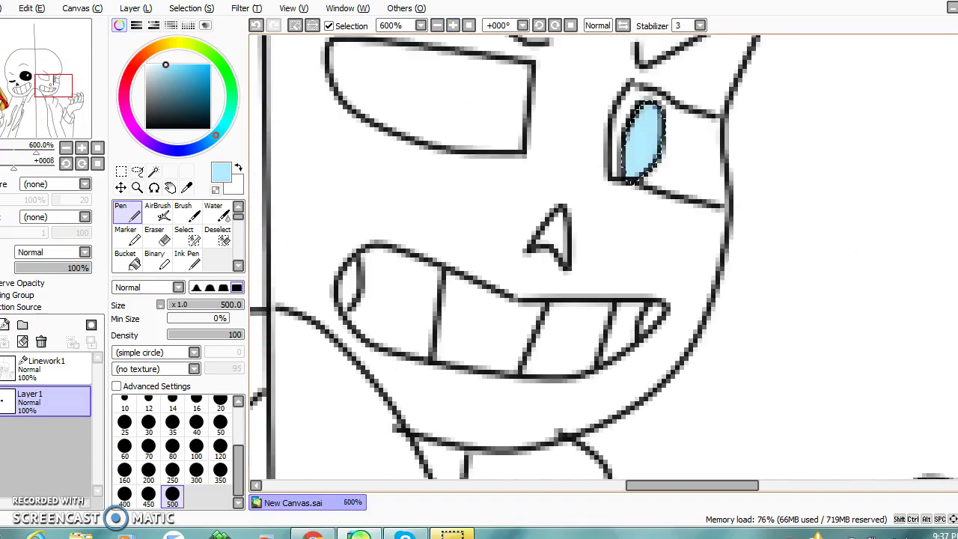
{"action": "left_click", "coordinate": [453, 25]}
{"action": "left_click", "coordinate": [453, 25]}
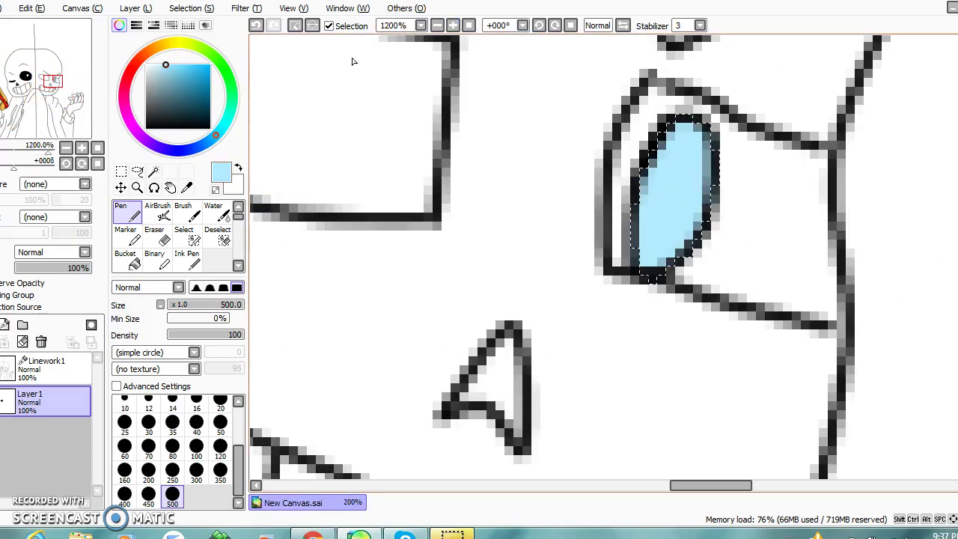
{"action": "left_click", "coordinate": [210, 92]}
{"action": "scroll", "coordinate": [172, 449], "scroll_direction": "up", "scroll_amount": 5}
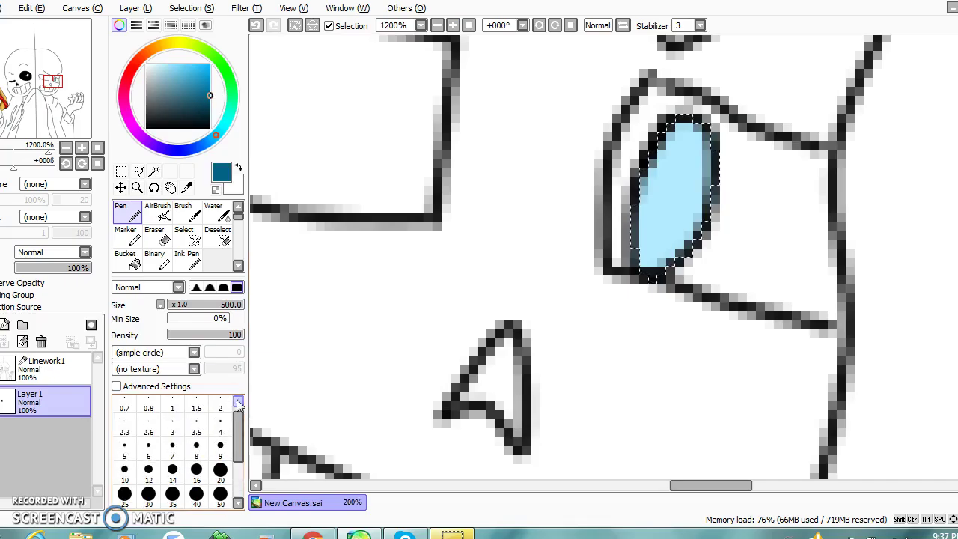
{"action": "left_click", "coordinate": [220, 407]}
{"action": "left_click_drag", "start_coordinate": [632, 240], "coordinate": [698, 247]}
{"action": "mouse_move", "coordinate": [678, 129]}
{"action": "left_mouse_down"}
{"action": "mouse_move", "coordinate": [690, 224]}
{"action": "mouse_move", "coordinate": [644, 256]}
{"action": "left_mouse_up"}
Switch to YouTube, play the suggested Sans and Chara duet of "Stronger than you" and lower its volume.
{"action": "left_click", "coordinate": [313, 532]}
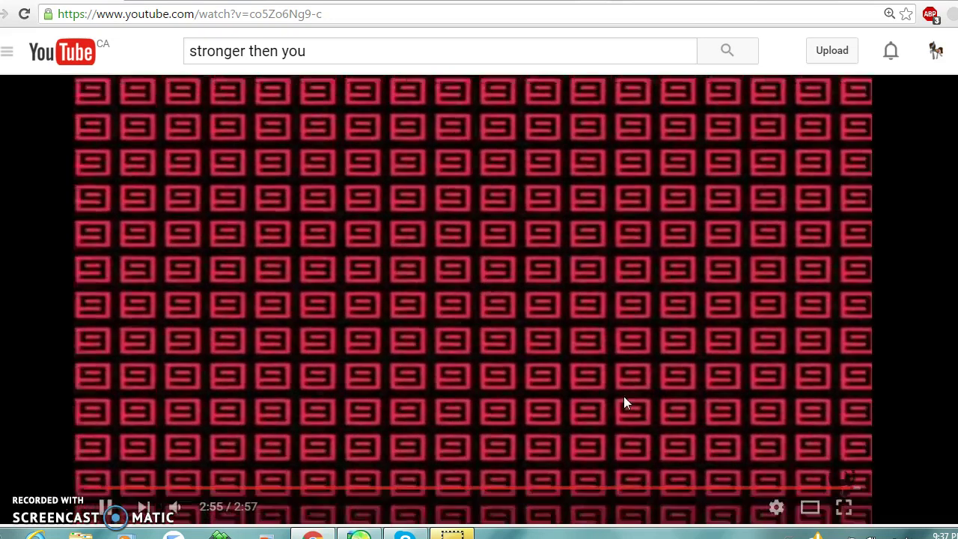
{"action": "scroll", "coordinate": [624, 399], "scroll_direction": "down", "scroll_amount": 4}
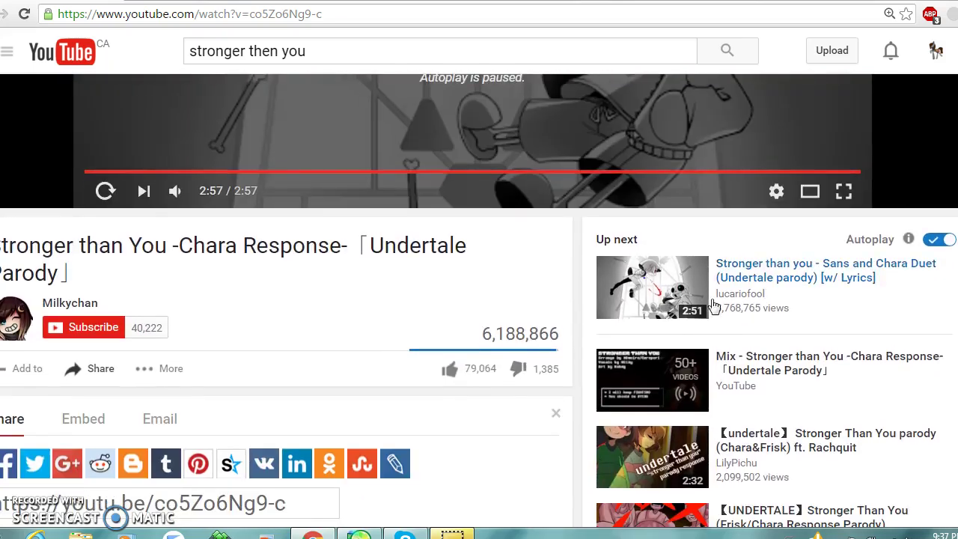
{"action": "left_click", "coordinate": [648, 301]}
{"action": "mouse_move", "coordinate": [186, 511]}
{"action": "mouse_move", "coordinate": [234, 507]}
{"action": "left_mouse_down"}
{"action": "mouse_move", "coordinate": [196, 511]}
{"action": "mouse_move", "coordinate": [214, 511]}
{"action": "left_mouse_up"}
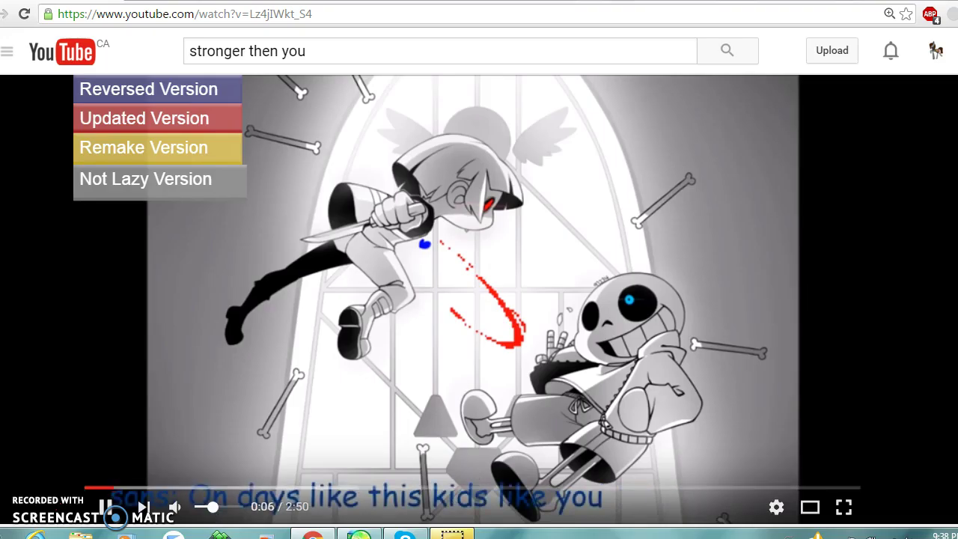
{"action": "left_click", "coordinate": [405, 534]}
{"action": "left_click", "coordinate": [359, 534]}
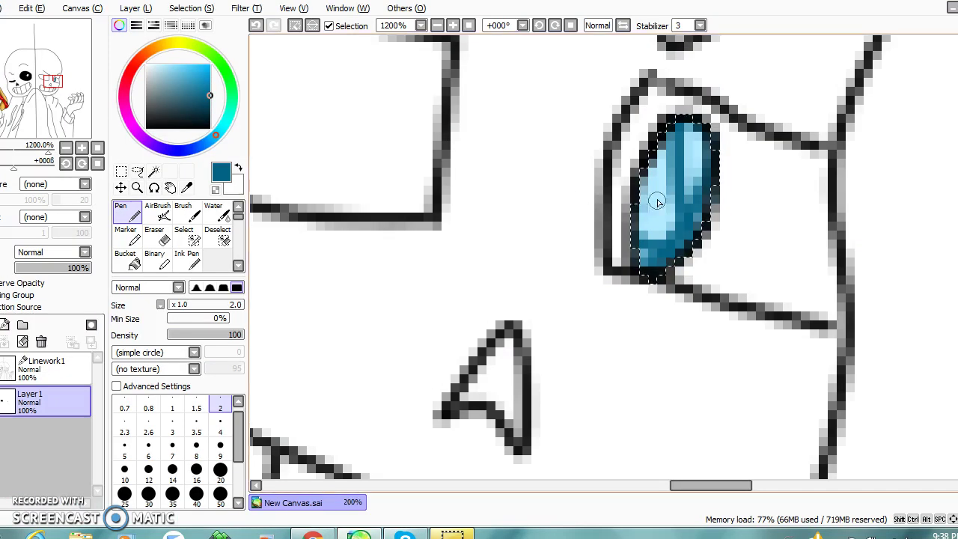
Blend the iris's dark and light blue areas with the Blur tool at size 4.
{"action": "scroll", "coordinate": [217, 239], "scroll_direction": "down", "scroll_amount": 2}
{"action": "left_click", "coordinate": [221, 259]}
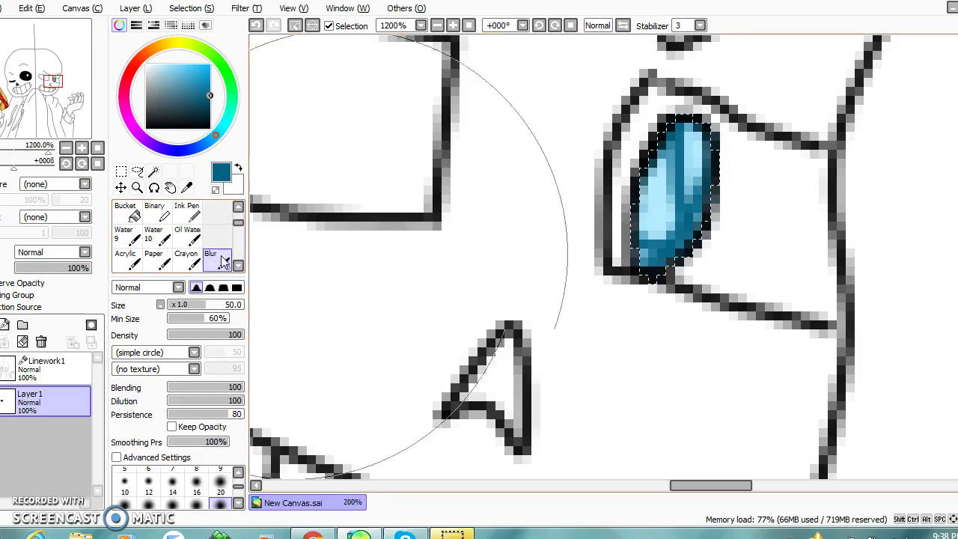
{"action": "scroll", "coordinate": [224, 482], "scroll_direction": "up", "scroll_amount": 3}
{"action": "left_click", "coordinate": [220, 485]}
{"action": "mouse_move", "coordinate": [734, 154]}
{"action": "left_mouse_down"}
{"action": "mouse_move", "coordinate": [641, 188]}
{"action": "mouse_move", "coordinate": [646, 214]}
{"action": "mouse_move", "coordinate": [673, 160]}
{"action": "mouse_move", "coordinate": [677, 180]}
{"action": "left_mouse_up"}
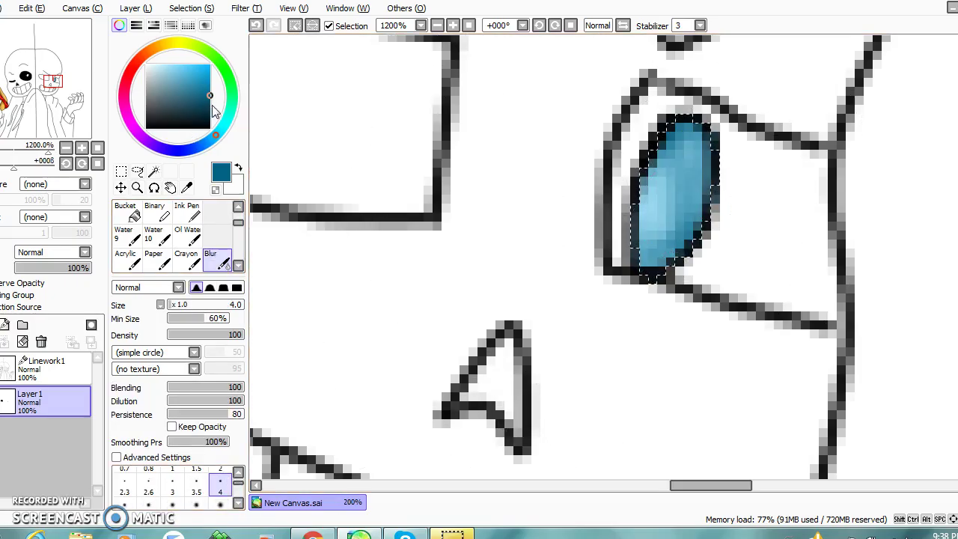
Paint very dark blue strokes over the iris with the Pen at size 2 and blend them with the Blur tool.
{"action": "scroll", "coordinate": [229, 224], "scroll_direction": "up", "scroll_amount": 2}
{"action": "left_click", "coordinate": [125, 213]}
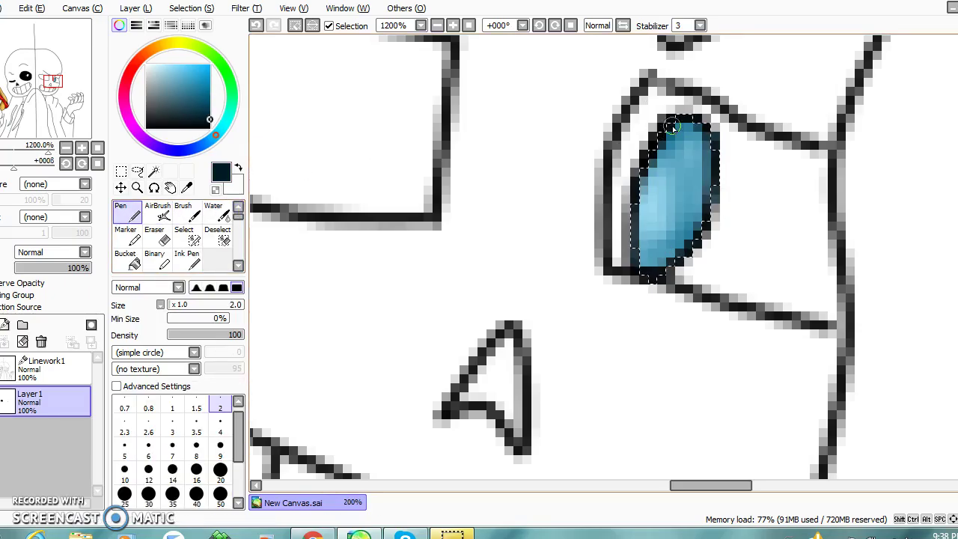
{"action": "mouse_move", "coordinate": [649, 160]}
{"action": "left_mouse_down"}
{"action": "mouse_move", "coordinate": [662, 262]}
{"action": "mouse_move", "coordinate": [719, 124]}
{"action": "left_mouse_up"}
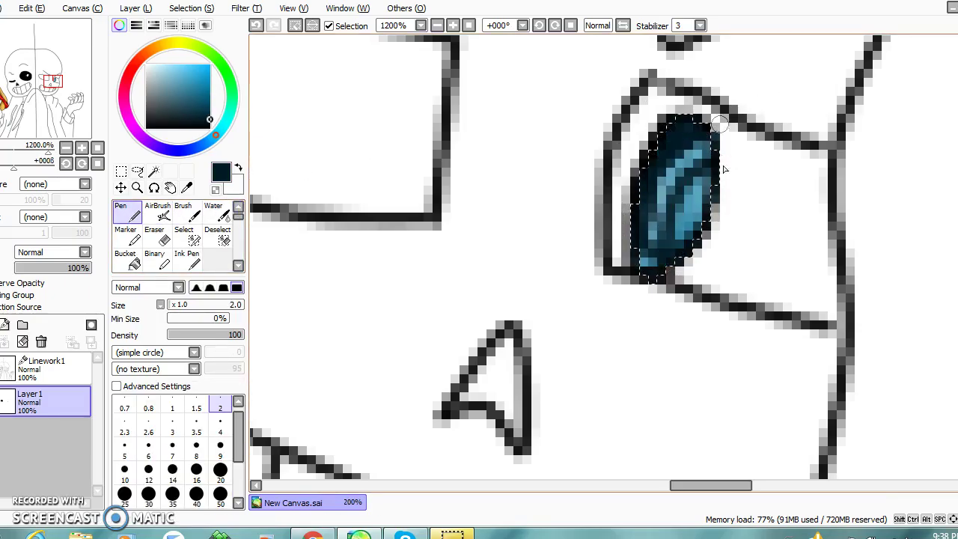
{"action": "scroll", "coordinate": [225, 239], "scroll_direction": "down", "scroll_amount": 2}
{"action": "left_click", "coordinate": [214, 258]}
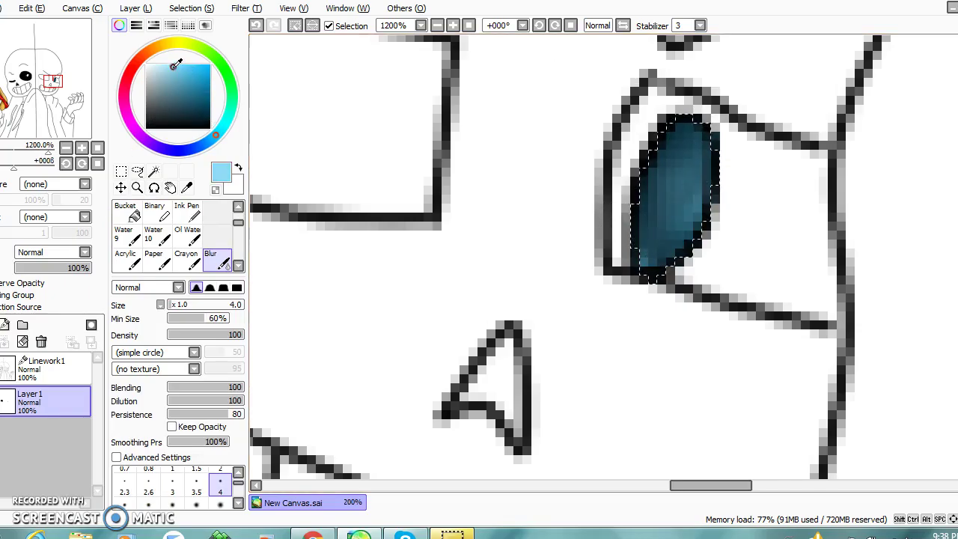
Airbrush a light blue highlight with a white centre down the iris at size 4, and clear the selection.
{"action": "scroll", "coordinate": [224, 232], "scroll_direction": "up", "scroll_amount": 2}
{"action": "left_click", "coordinate": [158, 215]}
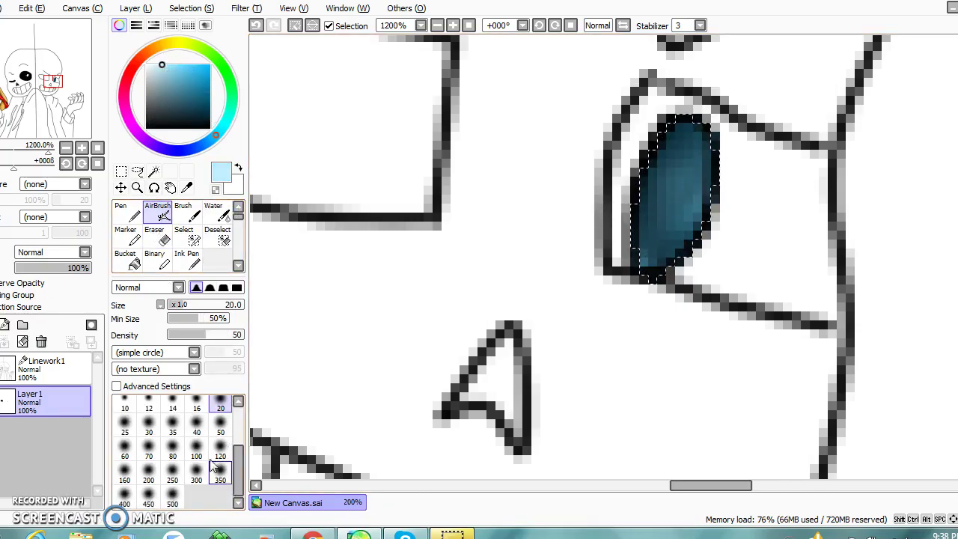
{"action": "left_click", "coordinate": [125, 427]}
{"action": "left_click", "coordinate": [125, 404]}
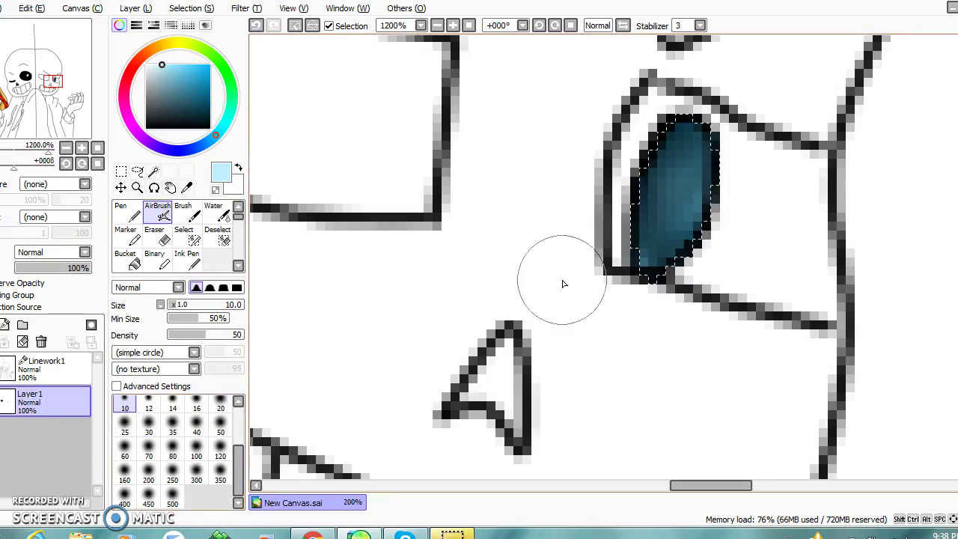
{"action": "left_click", "coordinate": [239, 402]}
{"action": "left_click", "coordinate": [220, 425]}
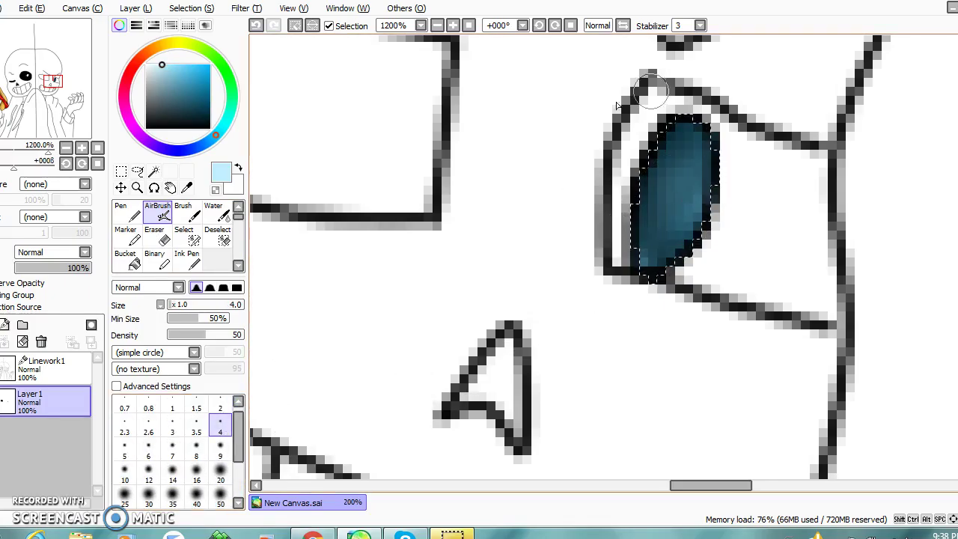
{"action": "mouse_move", "coordinate": [691, 160]}
{"action": "left_mouse_down"}
{"action": "mouse_move", "coordinate": [654, 245]}
{"action": "mouse_move", "coordinate": [694, 154]}
{"action": "left_mouse_up"}
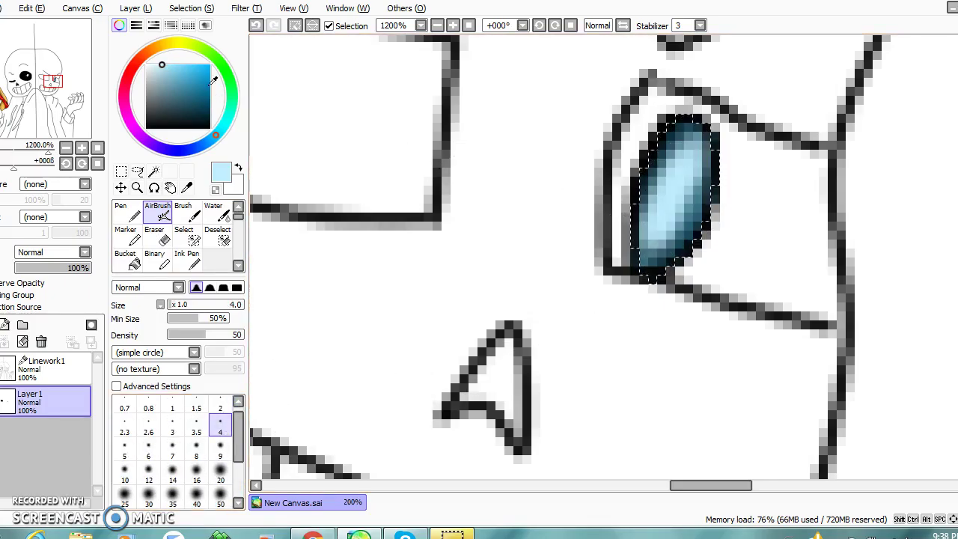
{"action": "left_click_drag", "start_coordinate": [161, 69], "coordinate": [146, 64]}
{"action": "mouse_move", "coordinate": [688, 182]}
{"action": "left_mouse_down"}
{"action": "mouse_move", "coordinate": [668, 204]}
{"action": "mouse_move", "coordinate": [681, 157]}
{"action": "left_mouse_up"}
Select the right skeleton's narrow eye socket on Linework1, fill it black on Layer1 with the Pen at size 500, and clear the selection.
{"action": "left_click", "coordinate": [437, 25]}
{"action": "left_click", "coordinate": [437, 25]}
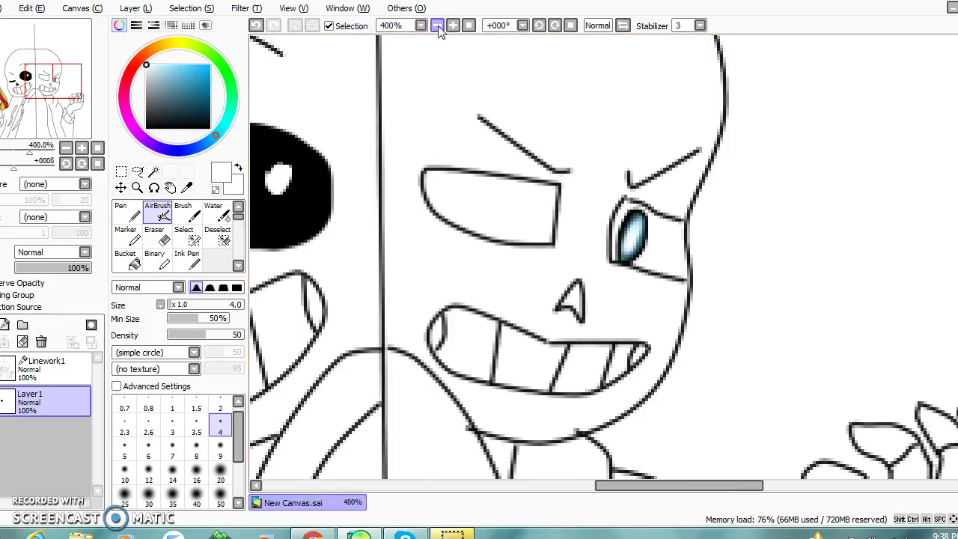
{"action": "left_click", "coordinate": [154, 171]}
{"action": "left_click", "coordinate": [83, 377]}
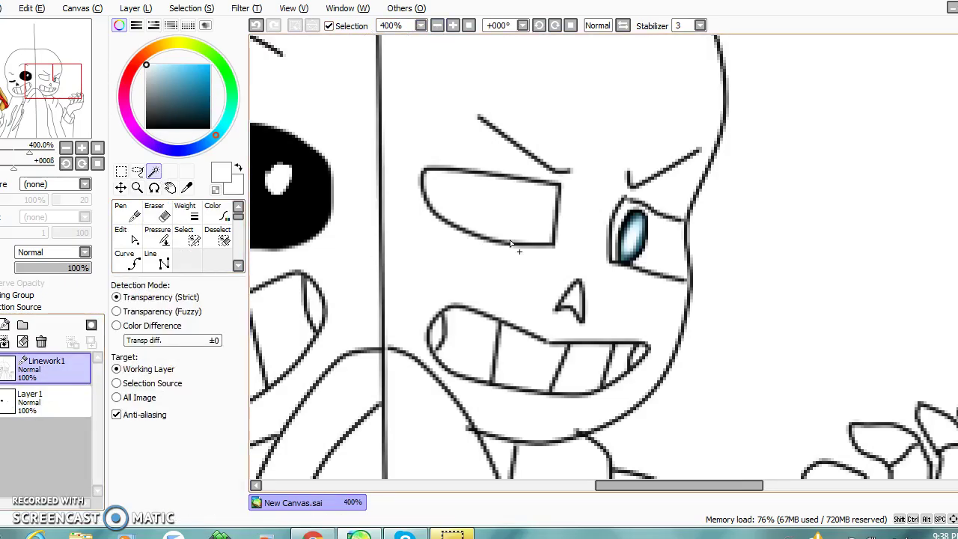
{"action": "left_click", "coordinate": [471, 241]}
{"action": "left_click", "coordinate": [76, 394]}
{"action": "left_click", "coordinate": [125, 213]}
{"action": "left_click", "coordinate": [147, 127]}
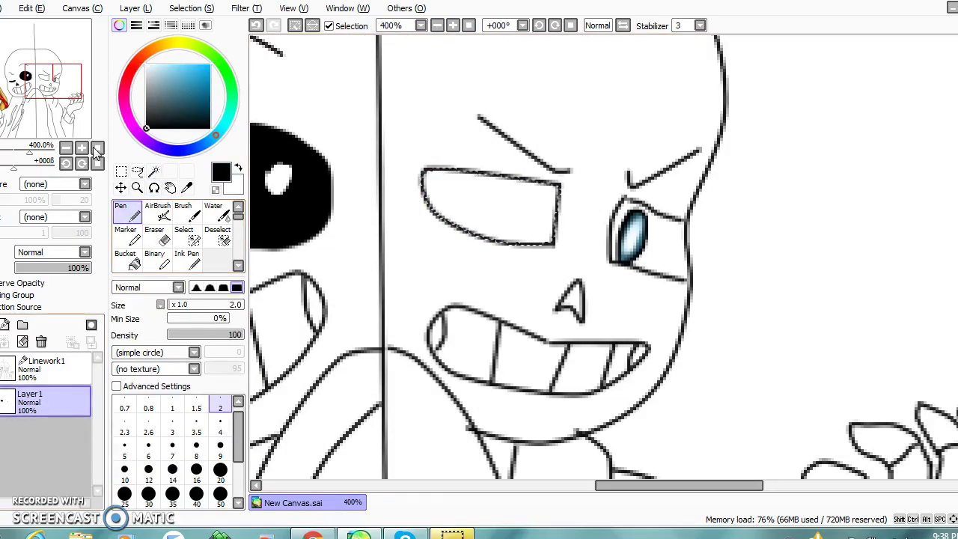
{"action": "left_click_drag", "start_coordinate": [524, 232], "coordinate": [430, 178]}
{"action": "left_click_drag", "start_coordinate": [237, 442], "coordinate": [238, 481]}
{"action": "left_click", "coordinate": [171, 495]}
{"action": "mouse_move", "coordinate": [486, 264]}
{"action": "left_mouse_down"}
{"action": "mouse_move", "coordinate": [418, 141]}
{"action": "mouse_move", "coordinate": [529, 279]}
{"action": "left_mouse_up"}
{"action": "left_click", "coordinate": [295, 27]}
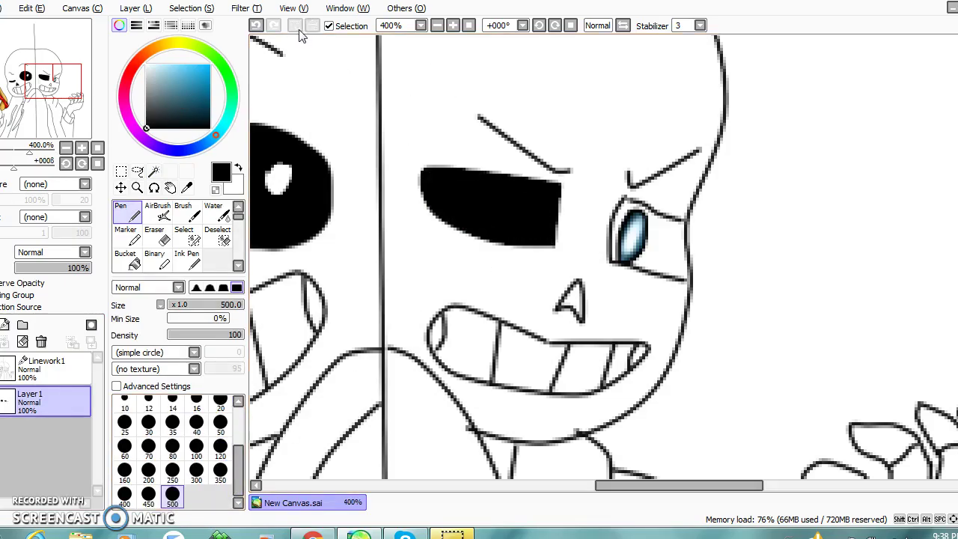
{"action": "left_click", "coordinate": [437, 25]}
{"action": "left_click", "coordinate": [437, 25]}
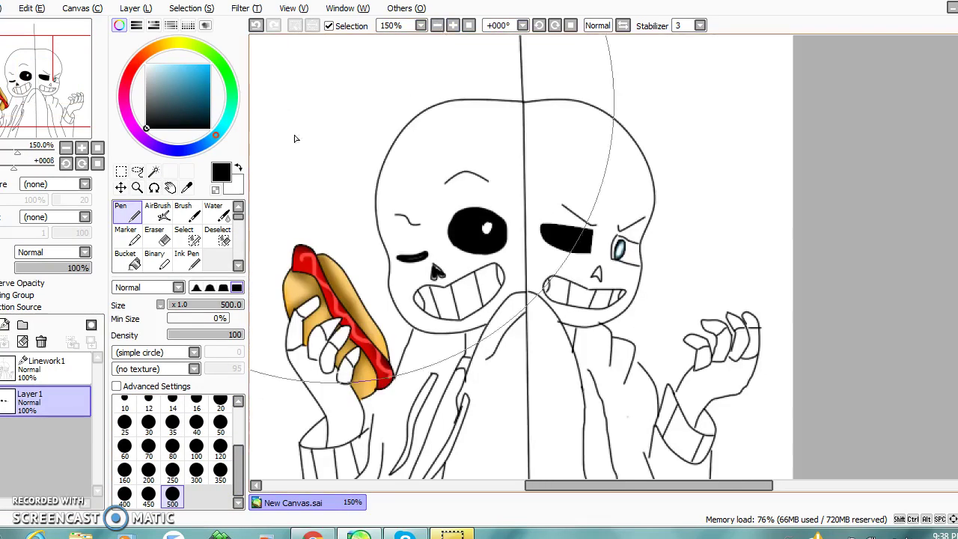
{"action": "left_click", "coordinate": [153, 171]}
{"action": "left_click", "coordinate": [444, 255]}
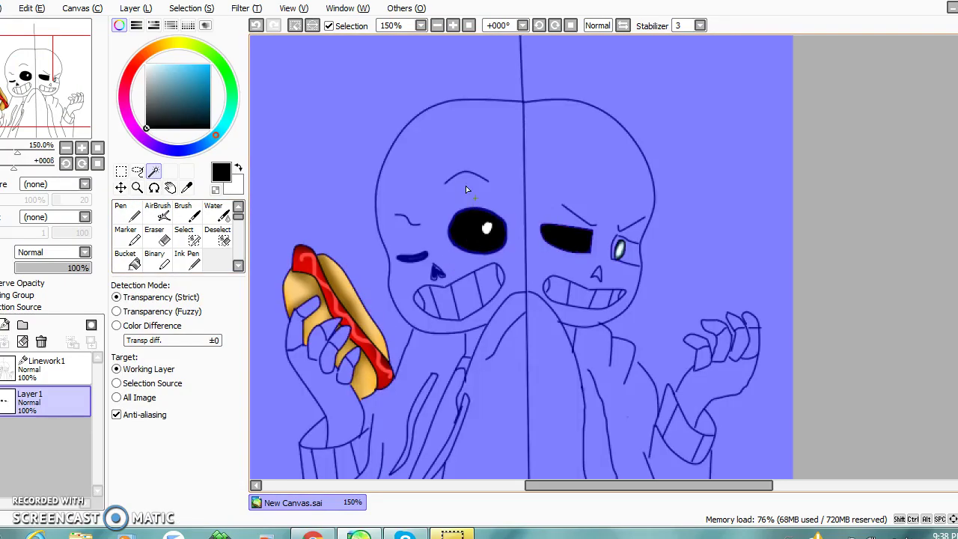
{"action": "left_click", "coordinate": [256, 25]}
On Linework1, select the left skeleton's jacket, sleeve and cuff plus both halves of the central torso area with the Magic Wand.
{"action": "left_click", "coordinate": [56, 368]}
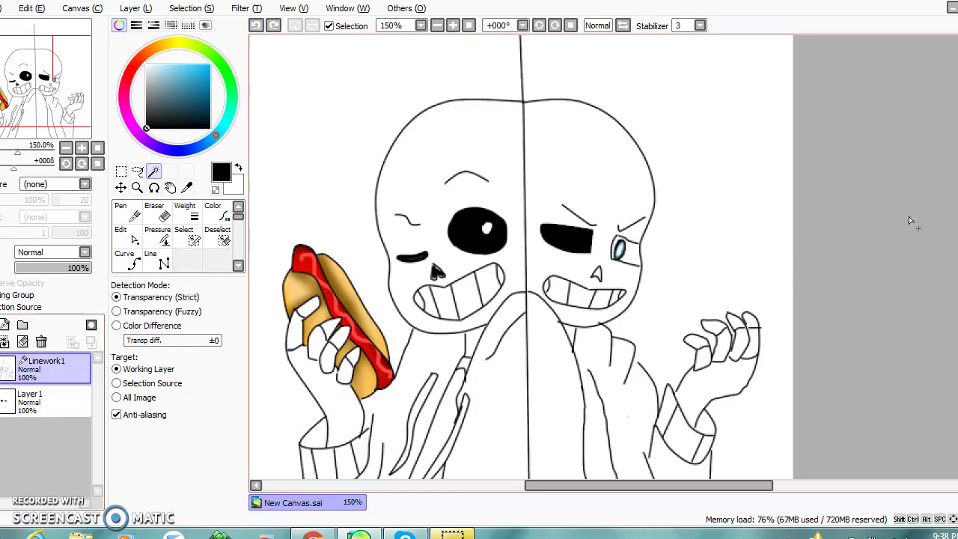
{"action": "scroll", "coordinate": [568, 221], "scroll_direction": "down", "scroll_amount": 4}
{"action": "left_click", "coordinate": [126, 258]}
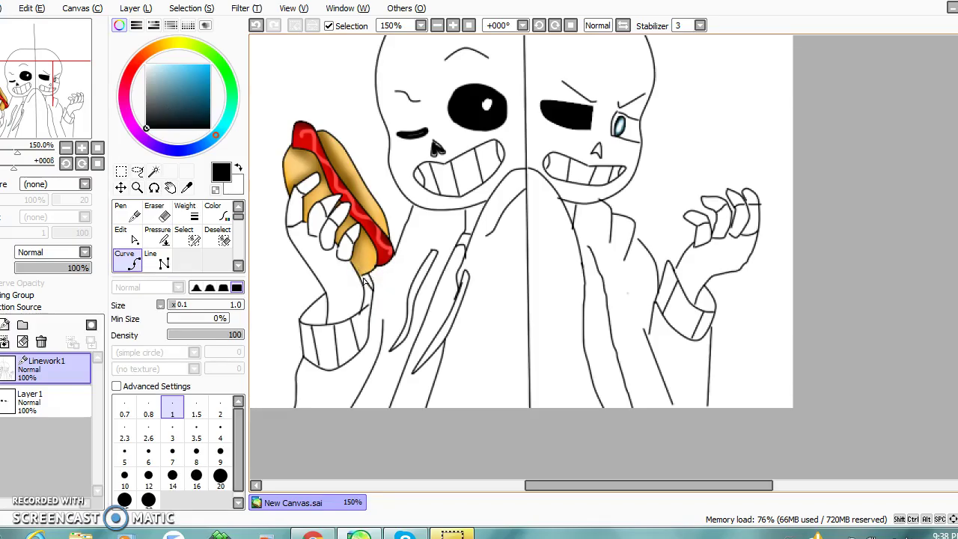
{"action": "left_click", "coordinate": [153, 171]}
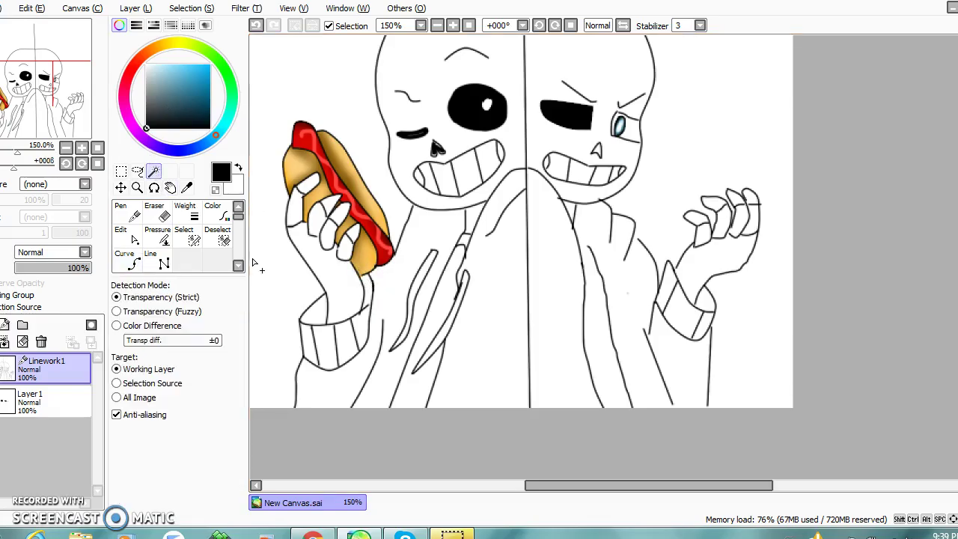
{"action": "left_click", "coordinate": [316, 319]}
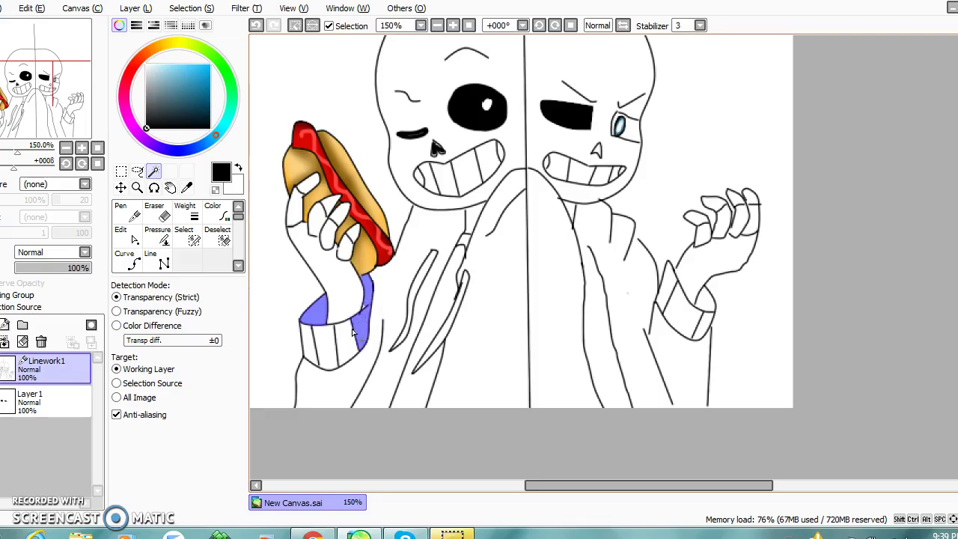
{"action": "left_click", "coordinate": [357, 370]}
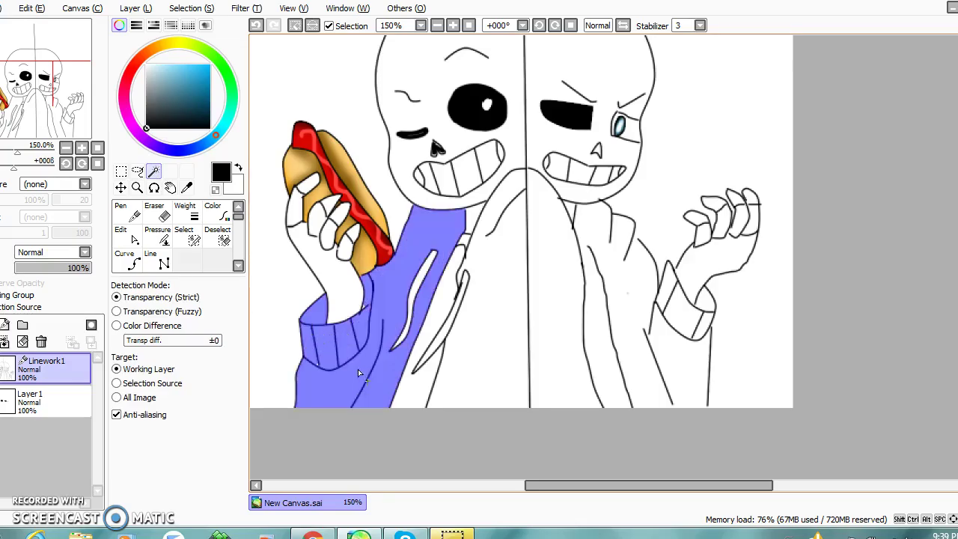
{"action": "left_click", "coordinate": [472, 372]}
{"action": "left_click", "coordinate": [554, 329]}
Undo the selection that spills outside the right jacket and move the end of its shoulder line to meet the hood fold.
{"action": "left_click", "coordinate": [620, 307]}
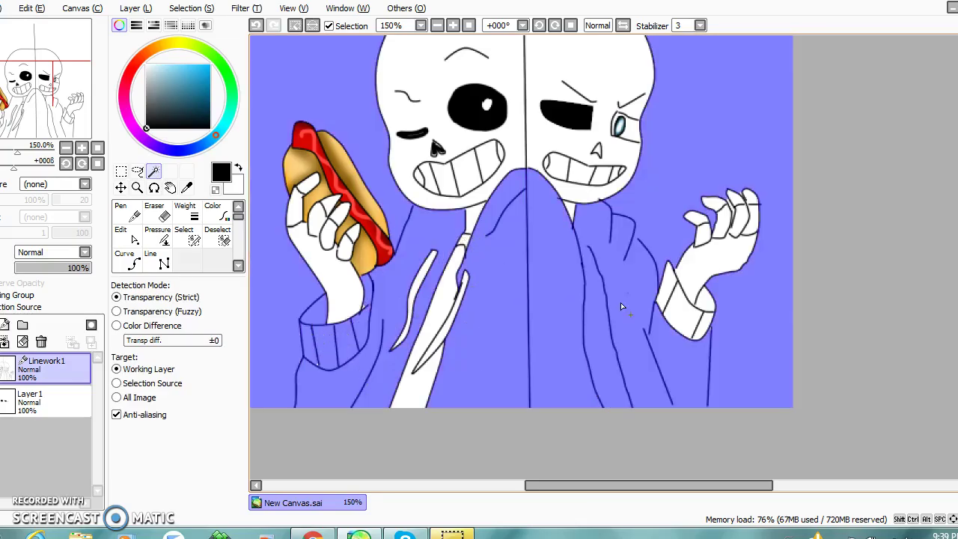
{"action": "left_click", "coordinate": [256, 25]}
{"action": "left_click", "coordinate": [120, 234]}
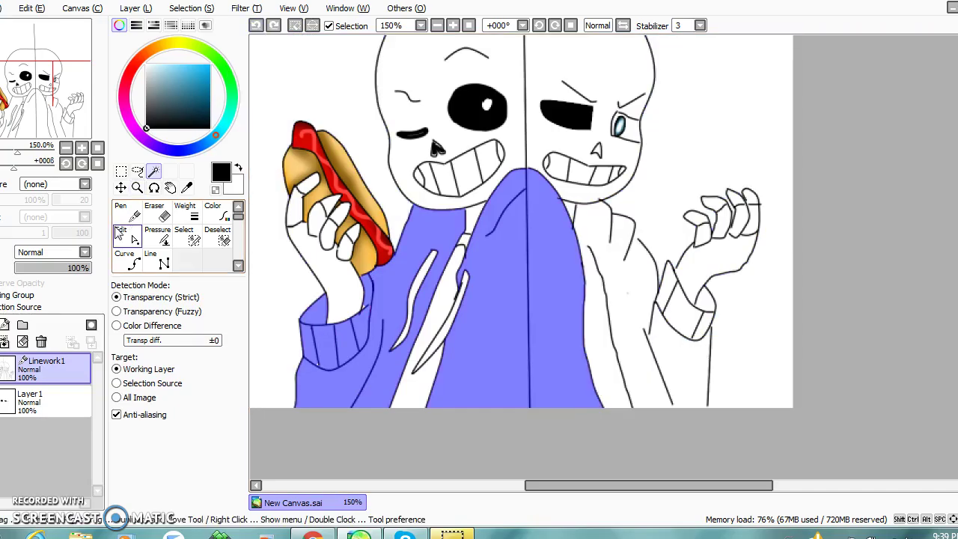
{"action": "left_click_drag", "start_coordinate": [638, 239], "coordinate": [631, 235]}
Undo another spilled selection and extend the upper end of the right jacket's inner edge line up to the neck.
{"action": "left_click", "coordinate": [153, 171]}
{"action": "left_click", "coordinate": [631, 266]}
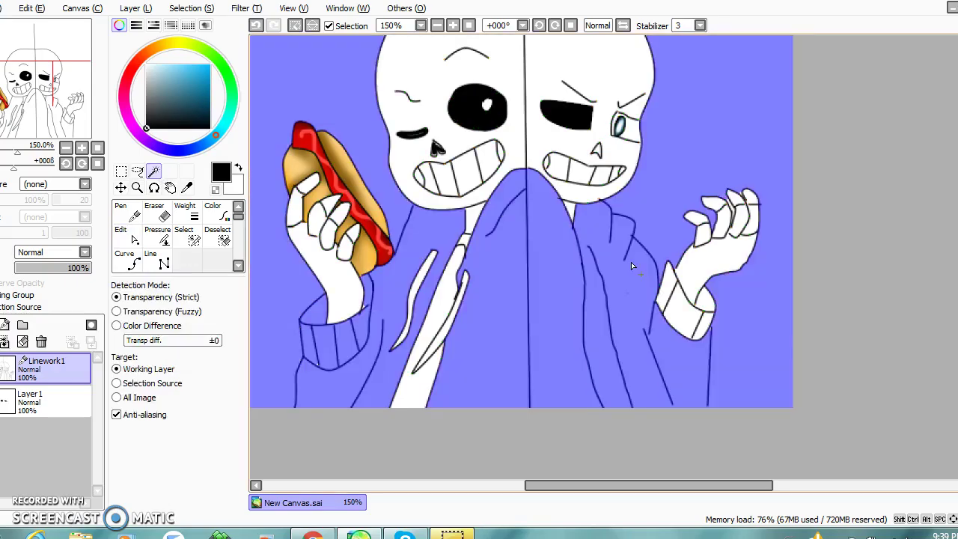
{"action": "left_click", "coordinate": [256, 25]}
{"action": "left_click", "coordinate": [120, 234]}
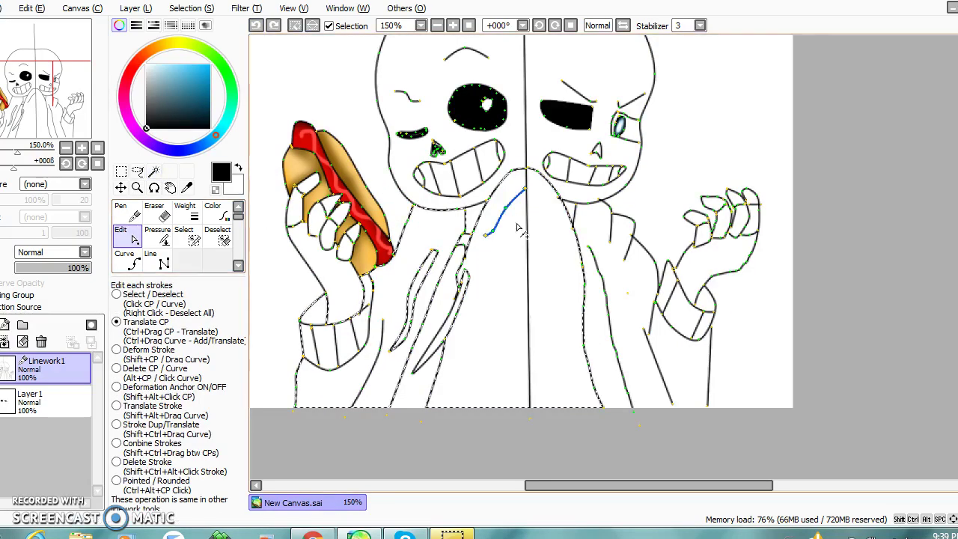
{"action": "left_click", "coordinate": [586, 242]}
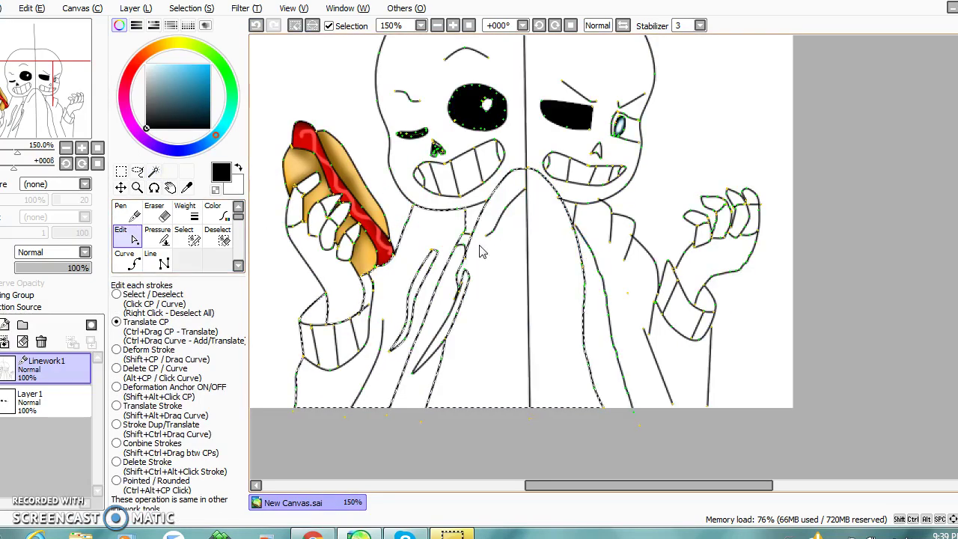
{"action": "left_click", "coordinate": [153, 171]}
{"action": "left_click", "coordinate": [630, 294]}
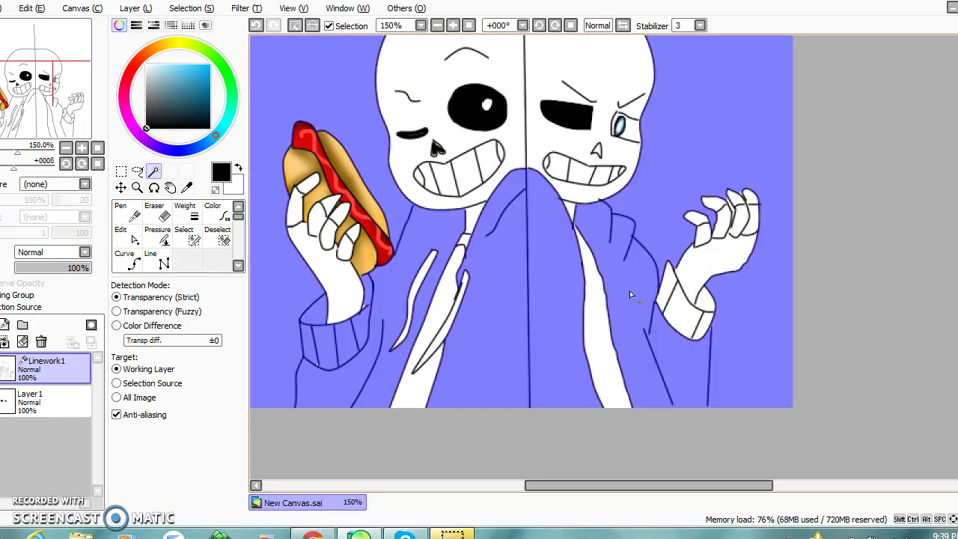
{"action": "left_click", "coordinate": [258, 29]}
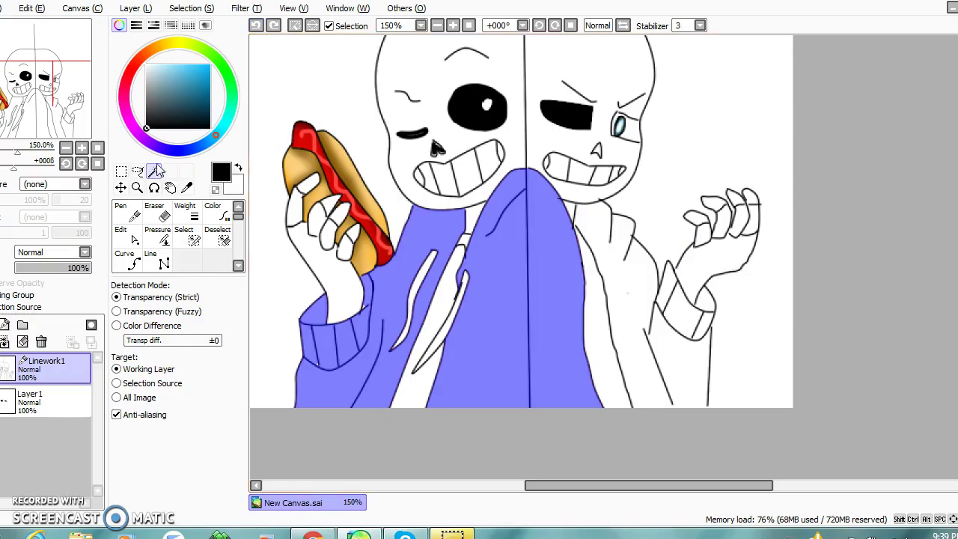
{"action": "left_click", "coordinate": [123, 234]}
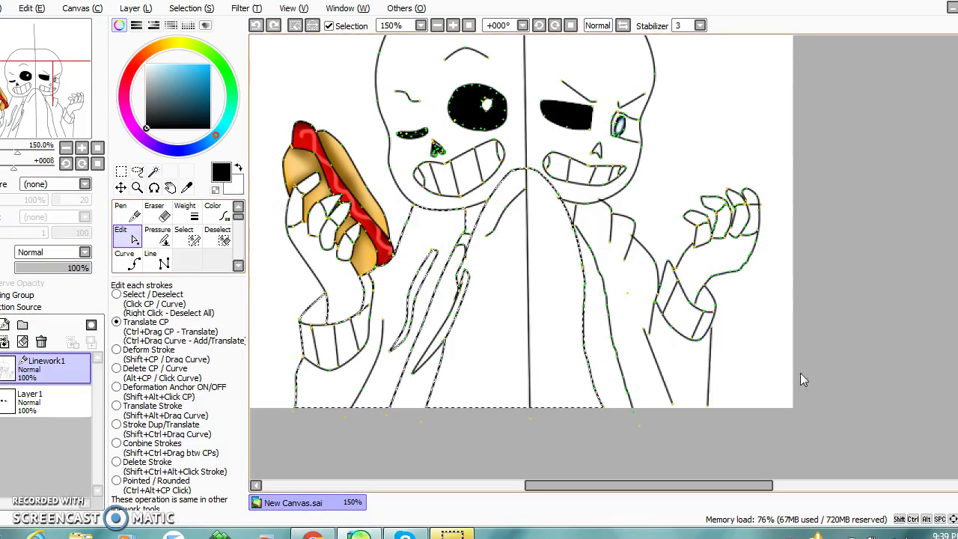
{"action": "left_click", "coordinate": [453, 27]}
{"action": "left_click", "coordinate": [453, 27]}
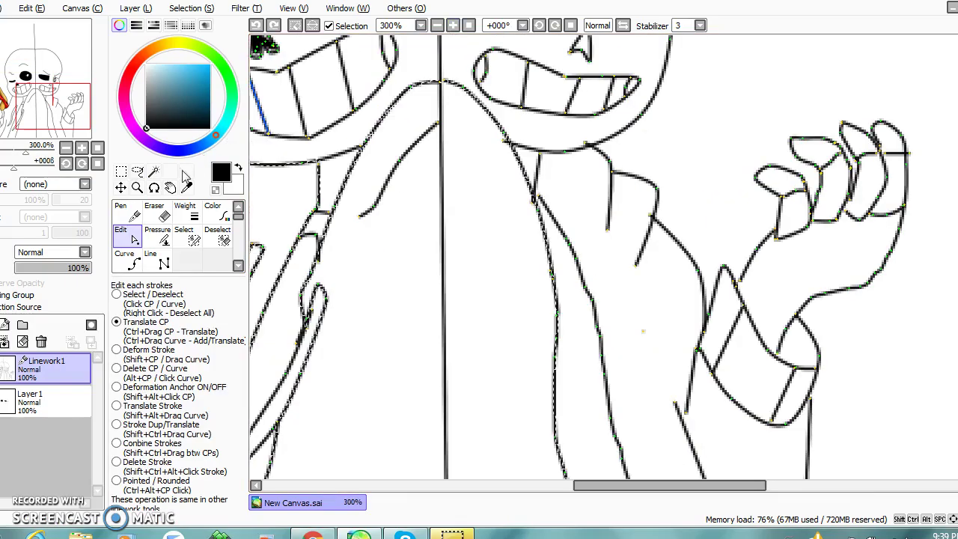
{"action": "left_click", "coordinate": [153, 171]}
{"action": "left_click", "coordinate": [590, 274]}
{"action": "left_click", "coordinate": [256, 25]}
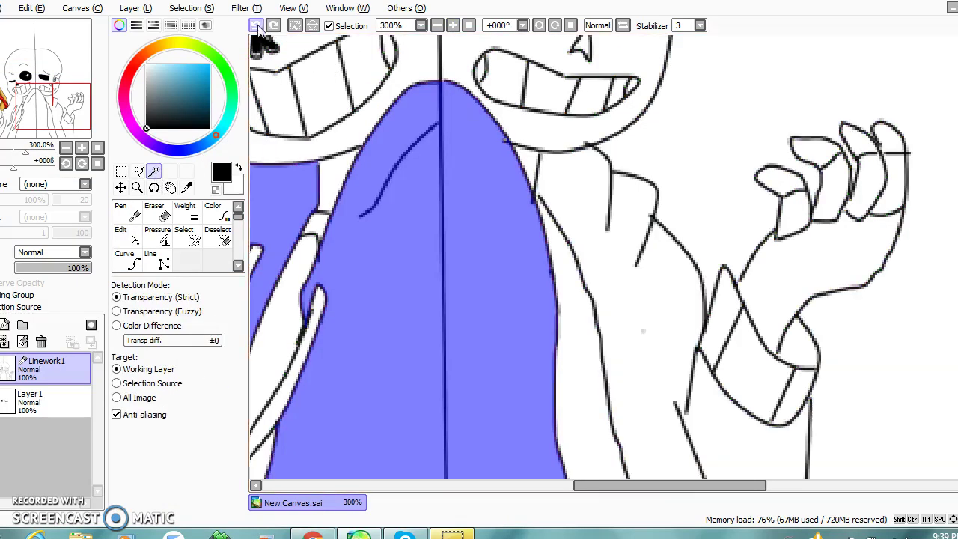
{"action": "left_click", "coordinate": [120, 216]}
{"action": "mouse_move", "coordinate": [509, 217]}
{"action": "left_mouse_down"}
{"action": "mouse_move", "coordinate": [729, 248]}
{"action": "mouse_move", "coordinate": [588, 241]}
{"action": "mouse_move", "coordinate": [679, 207]}
{"action": "left_mouse_up"}
{"action": "left_click", "coordinate": [255, 24]}
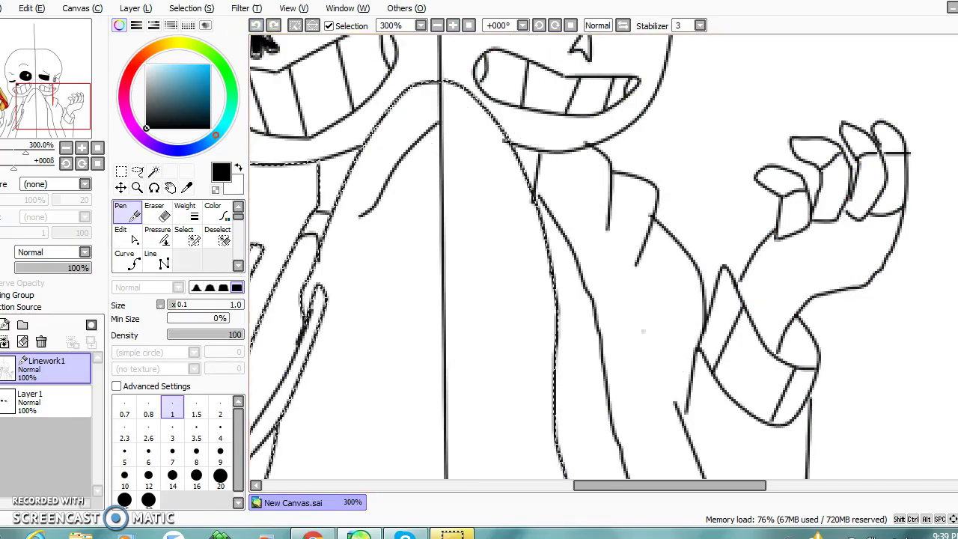
Extend the lower ends of the right sleeve's two lines past the canvas's lower edge by moving their control points.
{"action": "scroll", "coordinate": [673, 337], "scroll_direction": "down", "scroll_amount": 3}
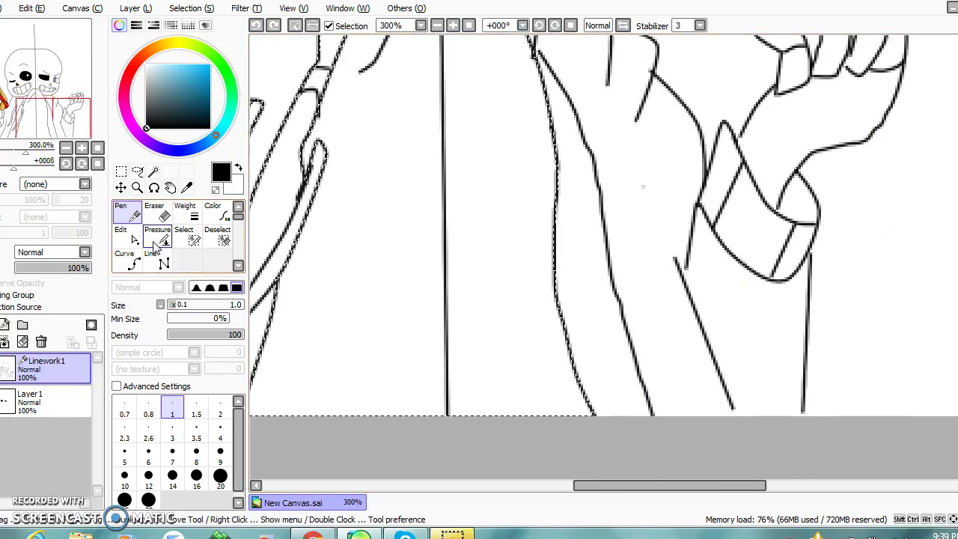
{"action": "left_click", "coordinate": [126, 234]}
{"action": "left_click", "coordinate": [732, 408]}
{"action": "left_click_drag", "start_coordinate": [733, 410], "coordinate": [738, 427]}
{"action": "left_click", "coordinate": [804, 438]}
Add the right skeleton's jacket, sleeve, cuff sections and cuff opening to the selection with the Magic Wand.
{"action": "left_click", "coordinate": [153, 171]}
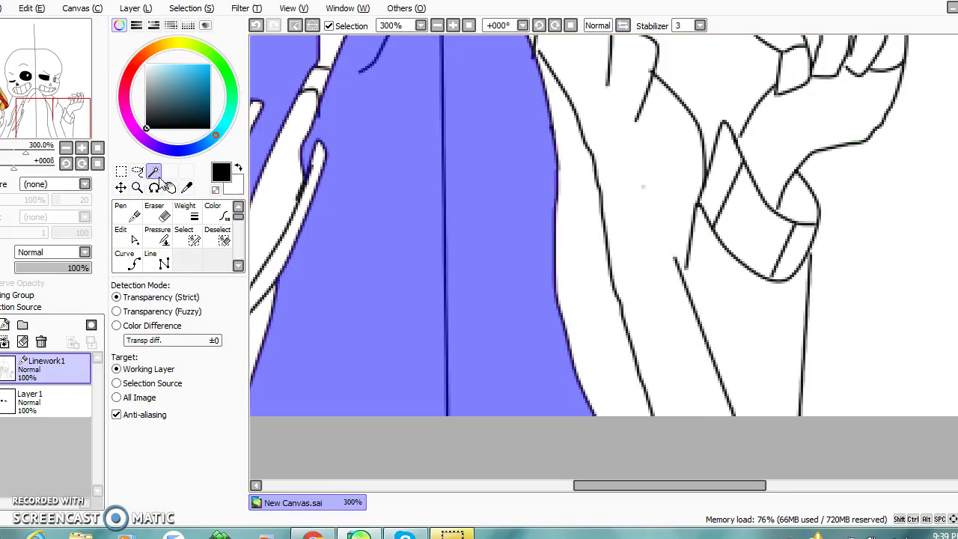
{"action": "left_click", "coordinate": [661, 292]}
{"action": "left_click", "coordinate": [750, 305]}
{"action": "left_click", "coordinate": [714, 202]}
{"action": "left_click", "coordinate": [787, 237]}
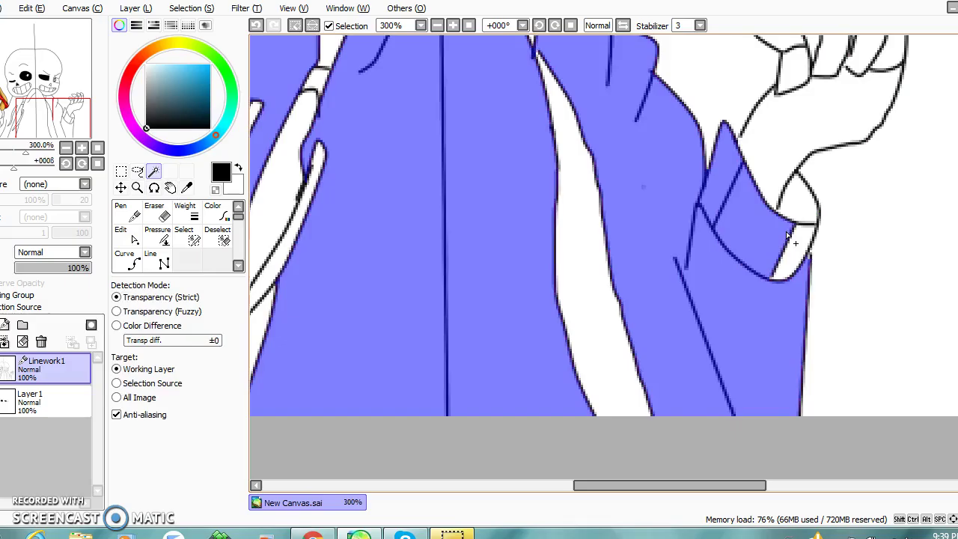
{"action": "left_click", "coordinate": [795, 217]}
{"action": "left_click", "coordinate": [796, 204]}
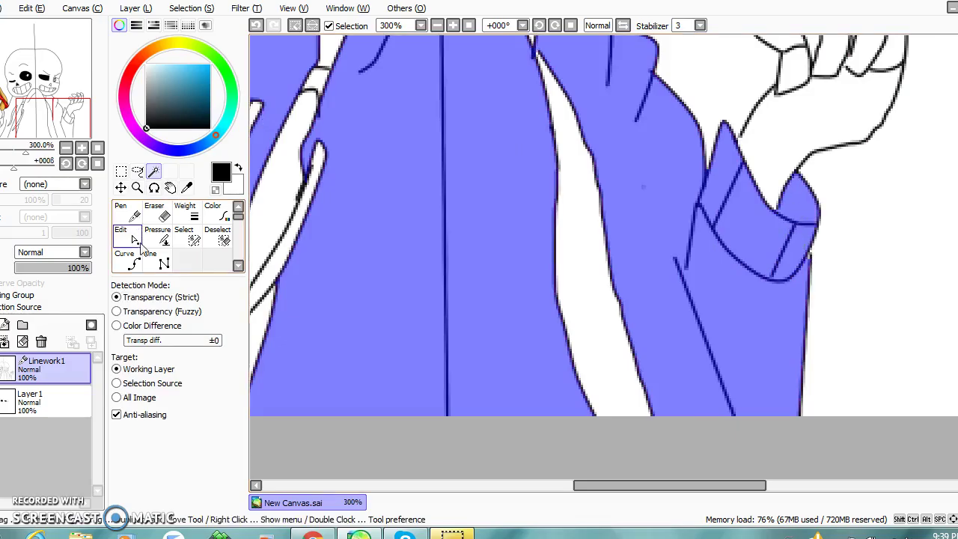
Close the gap between the right cuff's tip and the wrist with a short Curve line and add that small area to the selection.
{"action": "left_click", "coordinate": [125, 260]}
{"action": "left_click", "coordinate": [723, 122]}
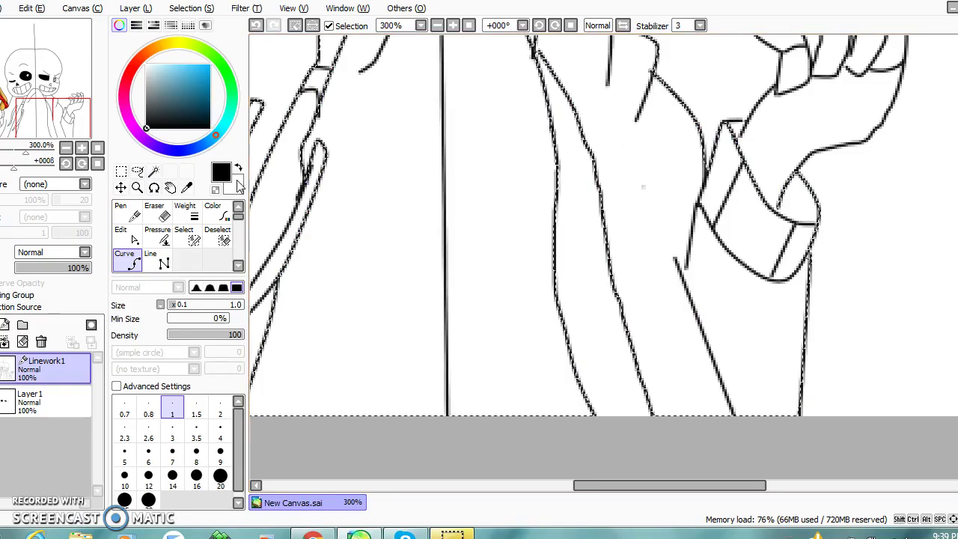
{"action": "left_click", "coordinate": [153, 172]}
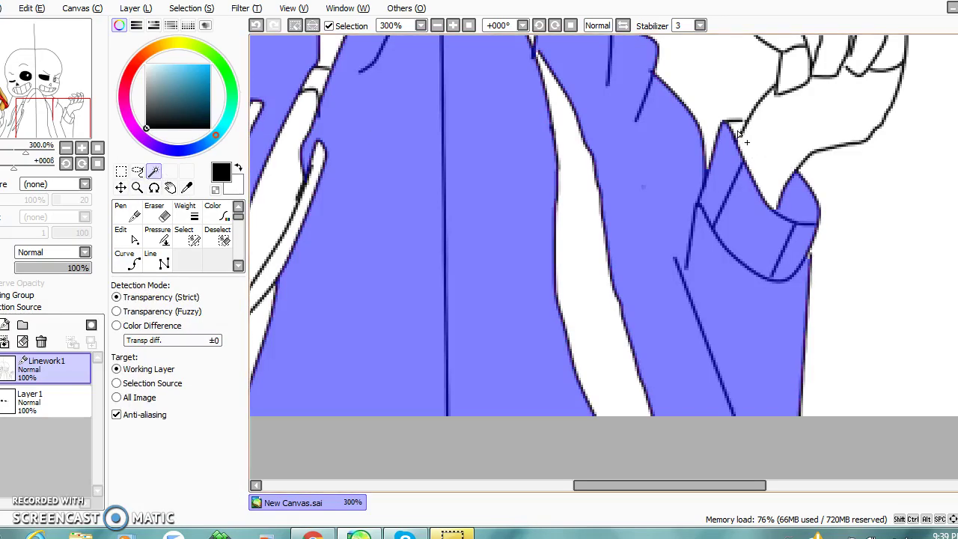
Fill the selected jacket and torso areas on Layer1 with a medium blue using the Pen at size 500.
{"action": "left_click", "coordinate": [34, 397]}
{"action": "left_click", "coordinate": [121, 213]}
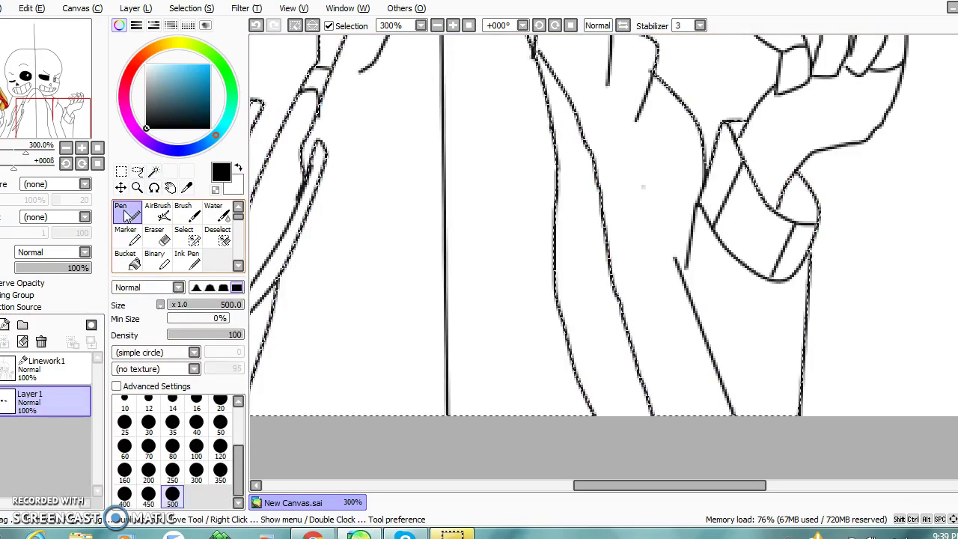
{"action": "left_click", "coordinate": [437, 26]}
{"action": "left_click", "coordinate": [437, 25]}
{"action": "left_click", "coordinate": [437, 26]}
{"action": "left_click", "coordinate": [437, 25]}
{"action": "left_click", "coordinate": [210, 89]}
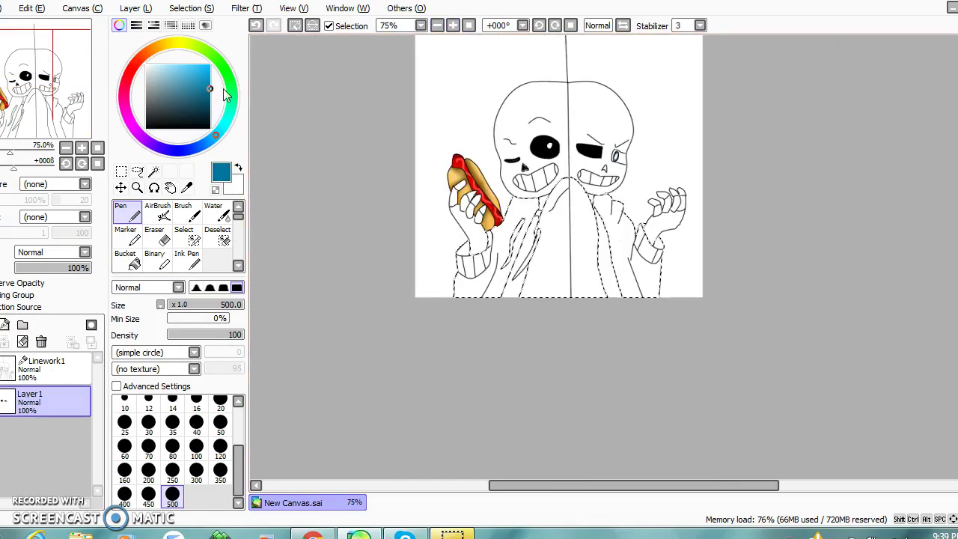
{"action": "left_click_drag", "start_coordinate": [343, 183], "coordinate": [387, 37]}
Airbrush light blue over the selected clothing at size 120, leaving darker blue shading inside the cuffs and along the lower folds.
{"action": "left_click", "coordinate": [176, 65]}
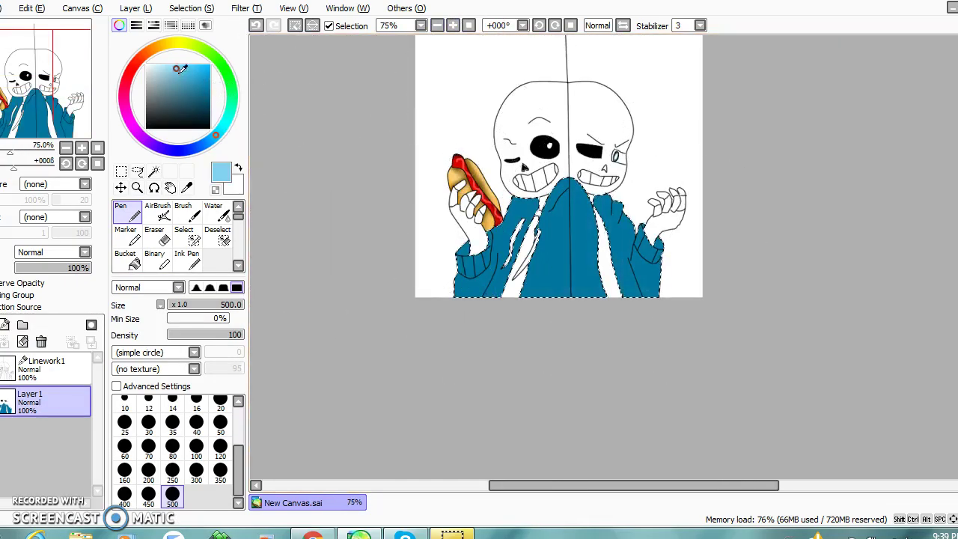
{"action": "left_click", "coordinate": [157, 212]}
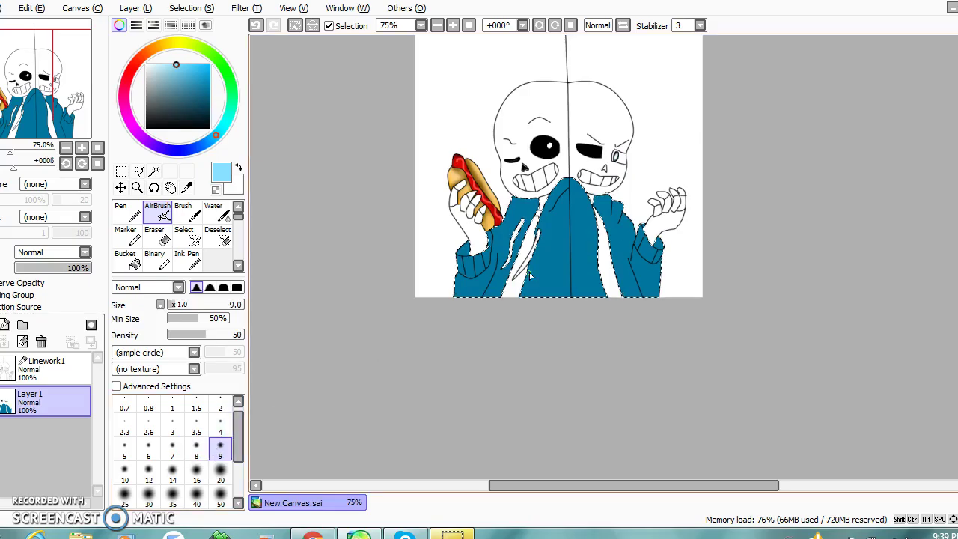
{"action": "scroll", "coordinate": [173, 471], "scroll_direction": "down", "scroll_amount": 3}
{"action": "left_click", "coordinate": [220, 449]}
{"action": "mouse_move", "coordinate": [558, 217]}
{"action": "left_mouse_down"}
{"action": "mouse_move", "coordinate": [535, 306]}
{"action": "mouse_move", "coordinate": [458, 258]}
{"action": "mouse_move", "coordinate": [566, 238]}
{"action": "mouse_move", "coordinate": [625, 263]}
{"action": "left_mouse_up"}
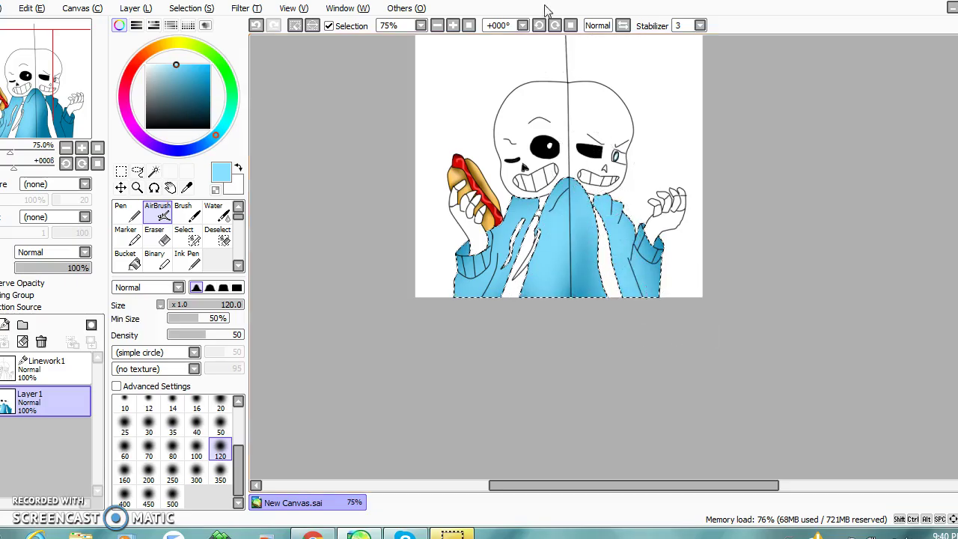
Airbrush dark teal shading inside both jacket cuffs and along the left cuff's ribbing at size 16.
{"action": "double_click", "coordinate": [452, 25]}
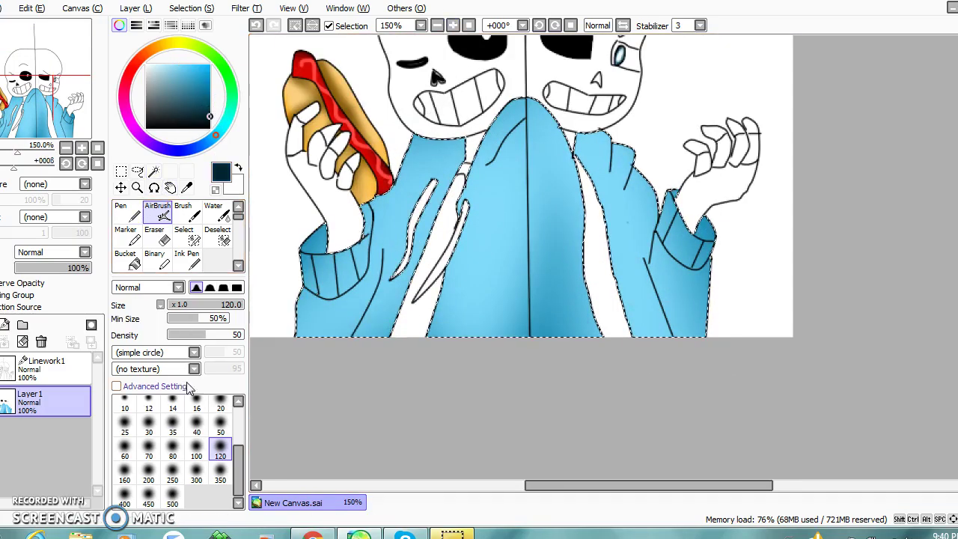
{"action": "left_click", "coordinate": [196, 408]}
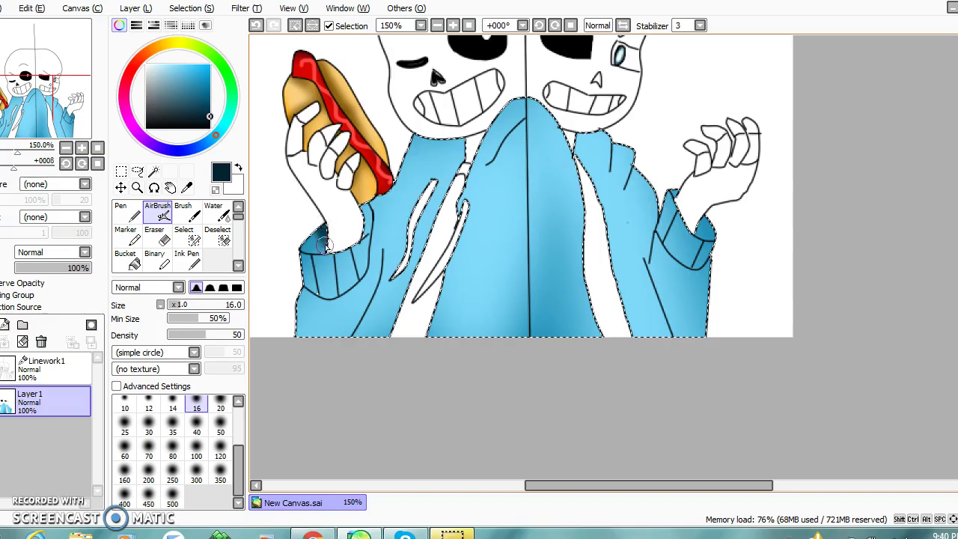
{"action": "left_click_drag", "start_coordinate": [371, 211], "coordinate": [365, 234]}
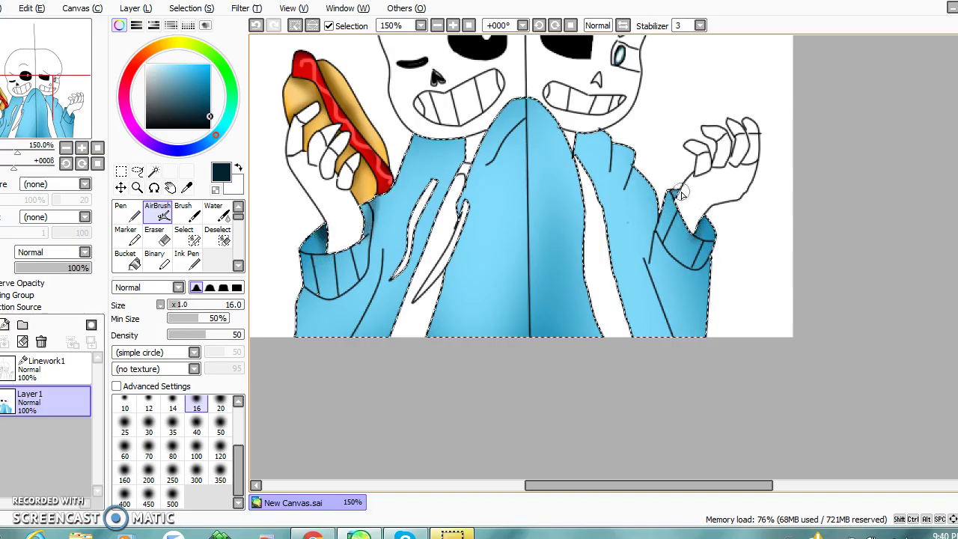
{"action": "left_click_drag", "start_coordinate": [677, 207], "coordinate": [667, 249]}
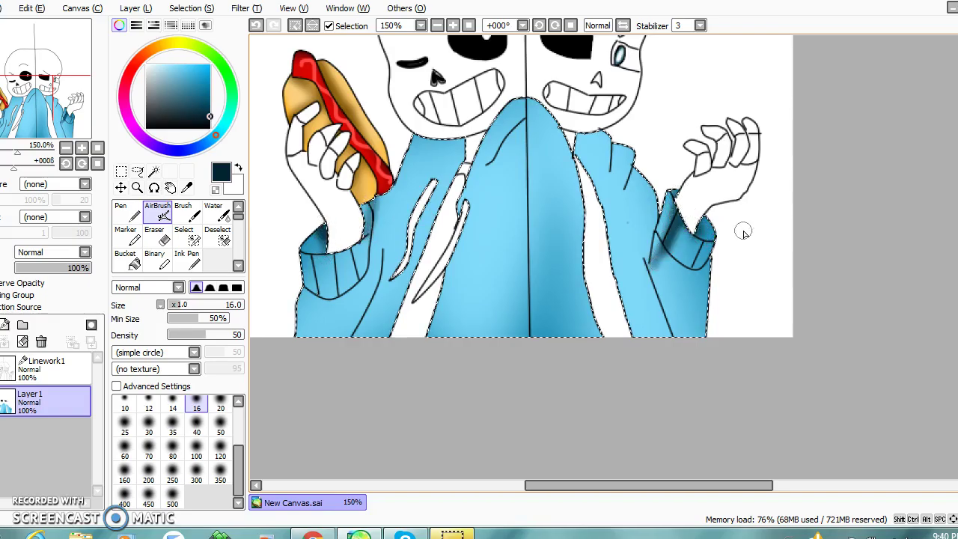
{"action": "key", "text": "ctrl+z"}
{"action": "key", "text": "ctrl+z"}
{"action": "mouse_move", "coordinate": [676, 208]}
{"action": "left_mouse_down"}
{"action": "mouse_move", "coordinate": [668, 232]}
{"action": "mouse_move", "coordinate": [683, 211]}
{"action": "mouse_move", "coordinate": [665, 240]}
{"action": "mouse_move", "coordinate": [702, 255]}
{"action": "left_mouse_up"}
{"action": "left_click_drag", "start_coordinate": [330, 234], "coordinate": [335, 288]}
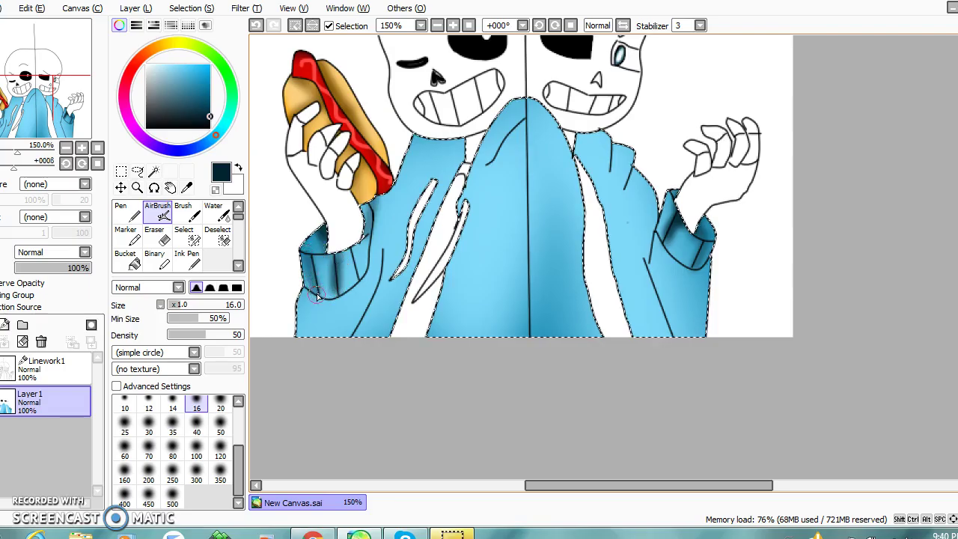
Shade the sleeve folds, collars and jacket edges of both skeletons with the dark teal Airbrush at size 16, then clear the selection.
{"action": "mouse_move", "coordinate": [349, 251]}
{"action": "left_mouse_down"}
{"action": "mouse_move", "coordinate": [376, 299]}
{"action": "mouse_move", "coordinate": [383, 267]}
{"action": "mouse_move", "coordinate": [382, 255]}
{"action": "mouse_move", "coordinate": [359, 339]}
{"action": "mouse_move", "coordinate": [341, 356]}
{"action": "left_mouse_up"}
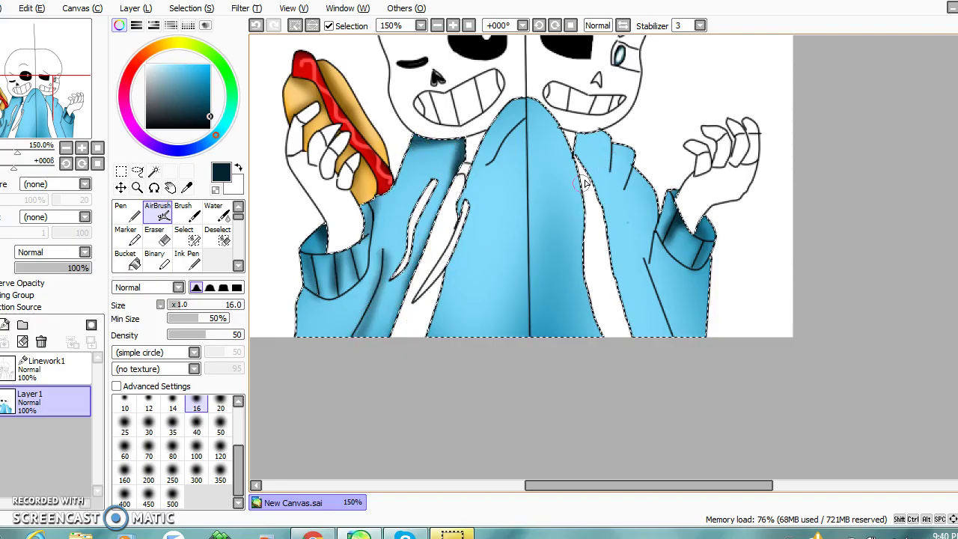
{"action": "left_click_drag", "start_coordinate": [608, 165], "coordinate": [606, 230]}
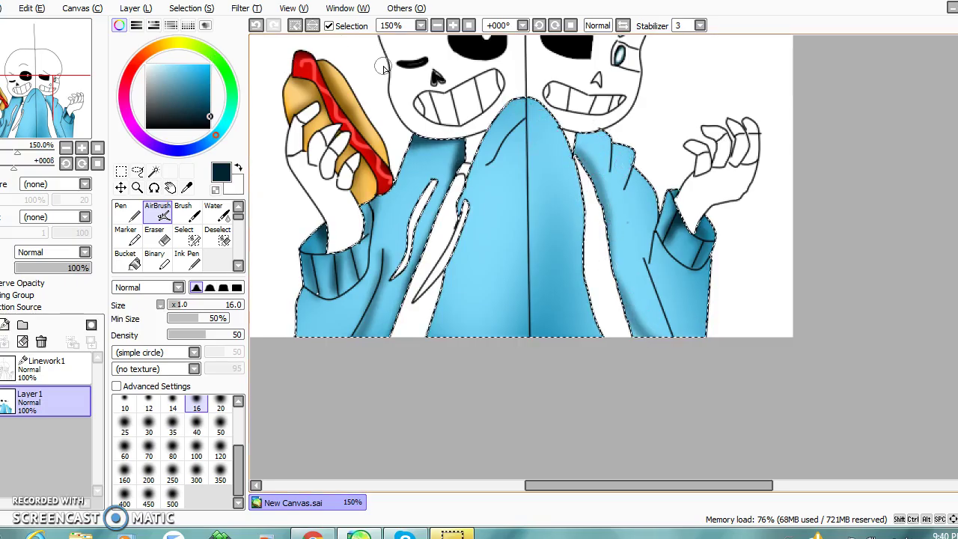
{"action": "mouse_move", "coordinate": [643, 154]}
{"action": "left_mouse_down"}
{"action": "mouse_move", "coordinate": [619, 193]}
{"action": "mouse_move", "coordinate": [615, 141]}
{"action": "left_mouse_up"}
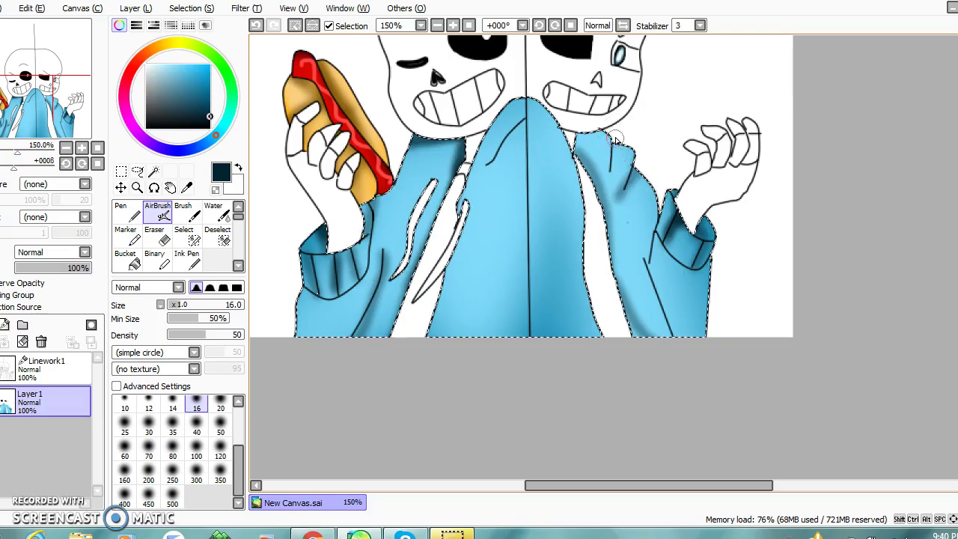
{"action": "left_click_drag", "start_coordinate": [651, 208], "coordinate": [655, 220]}
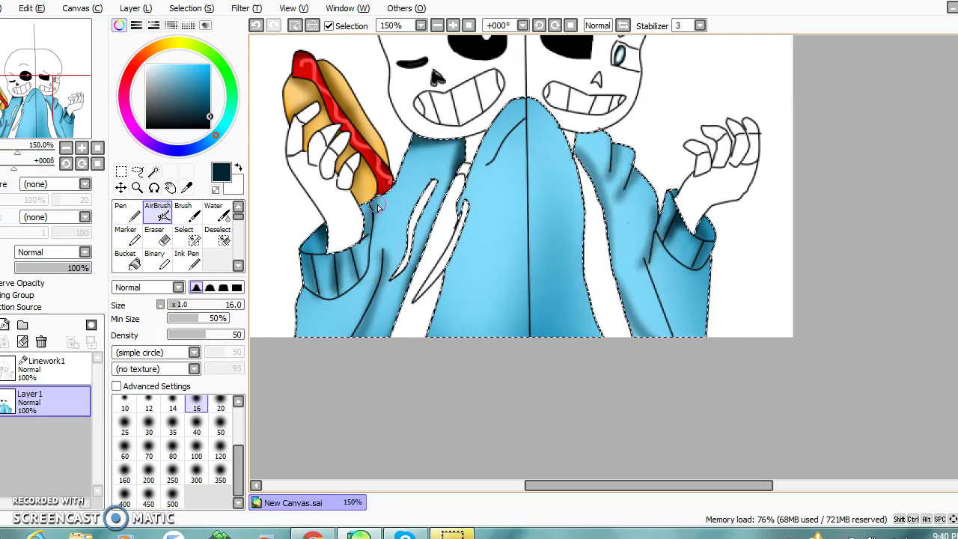
{"action": "left_click_drag", "start_coordinate": [377, 205], "coordinate": [385, 257]}
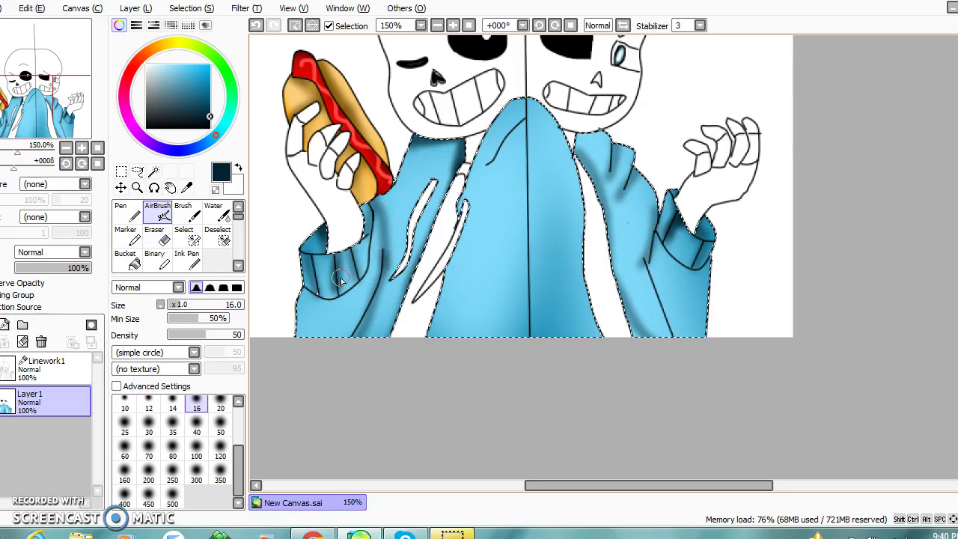
{"action": "double_click", "coordinate": [438, 25]}
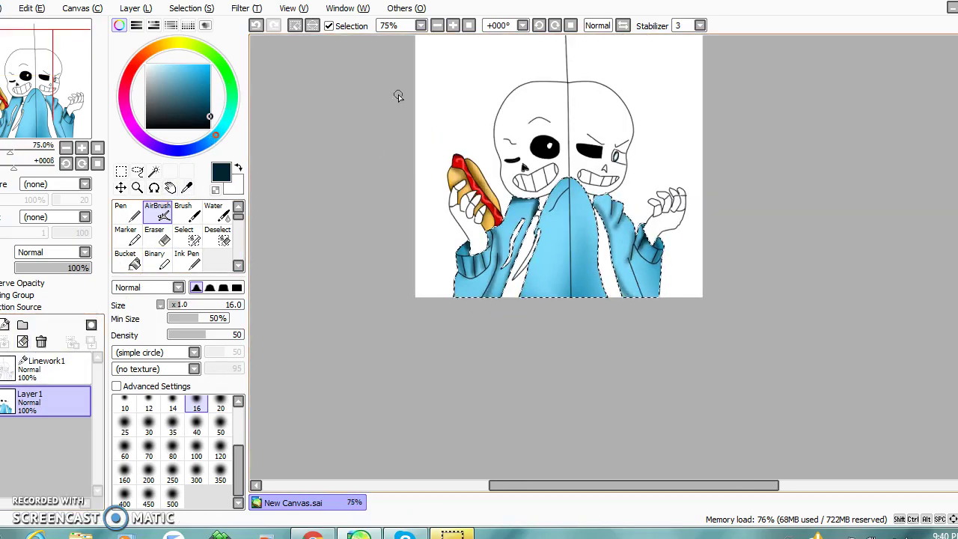
{"action": "left_click", "coordinate": [296, 29]}
{"action": "scroll", "coordinate": [941, 227], "scroll_direction": "up", "scroll_amount": 3}
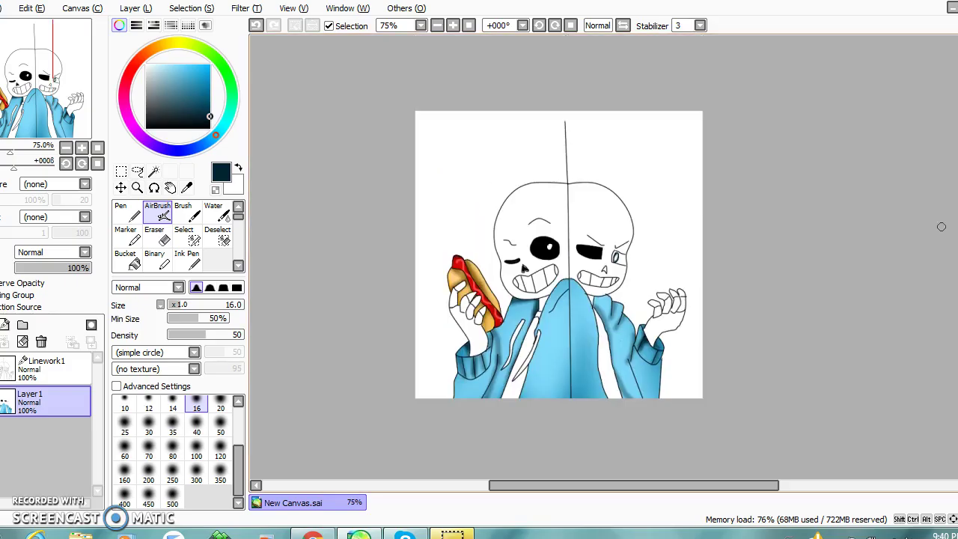
Select the left half of the joined skulls with the Magic Wand, using Linework1 as the working layer.
{"action": "triple_click", "coordinate": [452, 27]}
{"action": "left_click", "coordinate": [452, 27]}
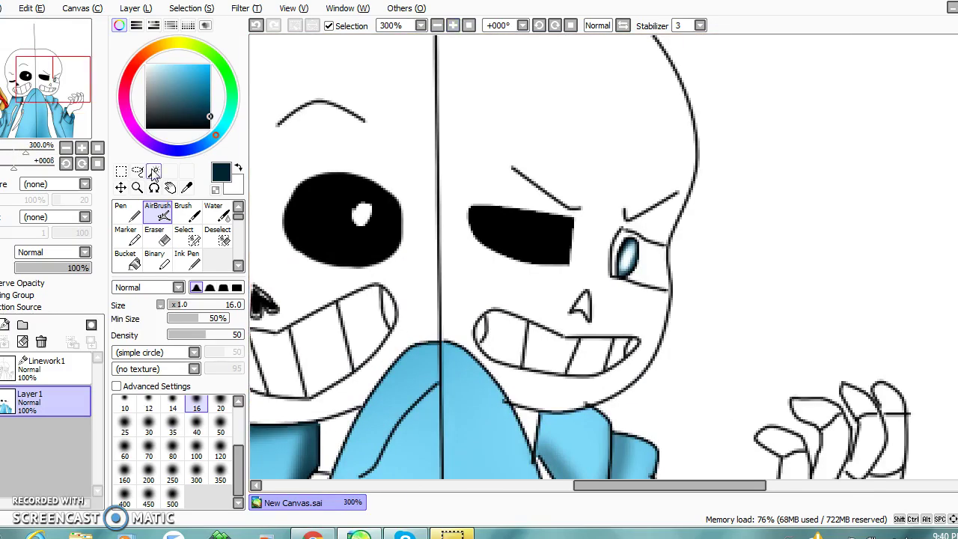
{"action": "left_click", "coordinate": [153, 171]}
{"action": "left_click_drag", "start_coordinate": [623, 485], "coordinate": [550, 485]}
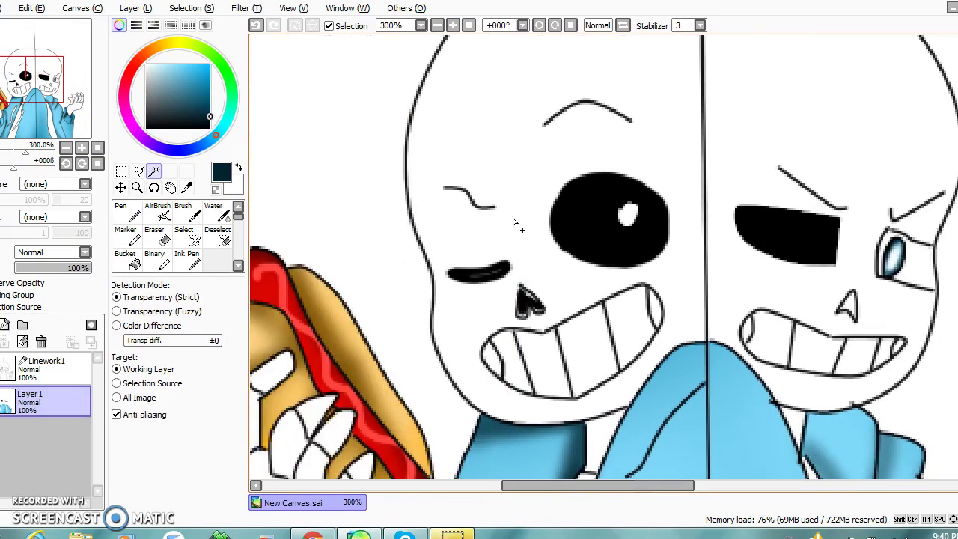
{"action": "left_click", "coordinate": [739, 245]}
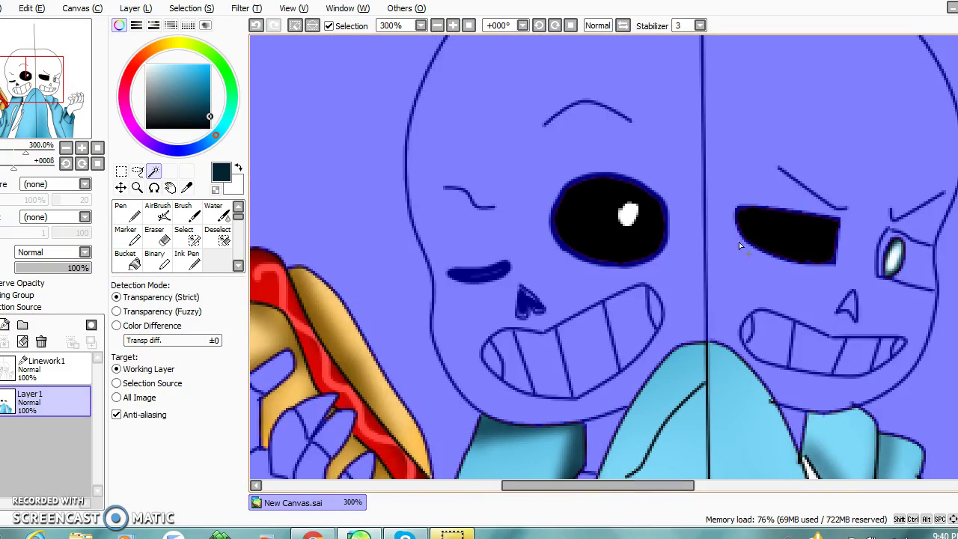
{"action": "left_click", "coordinate": [295, 25]}
{"action": "left_click", "coordinate": [61, 365]}
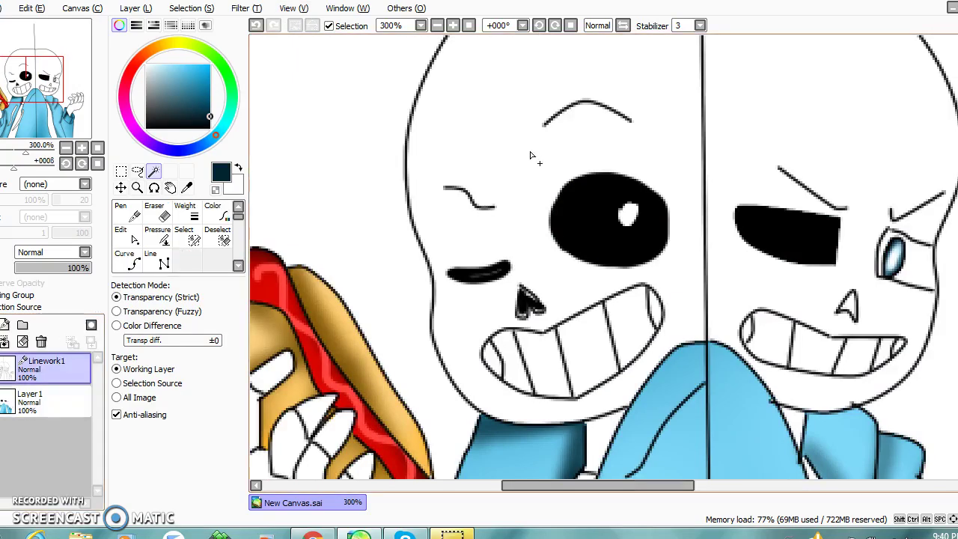
{"action": "left_click", "coordinate": [531, 150]}
{"action": "left_click", "coordinate": [438, 26]}
{"action": "left_click", "coordinate": [438, 25]}
Switch to YouTube in the browser, cancel the upcoming video, replay the finished song, and return to the drawing.
{"action": "left_click", "coordinate": [312, 535]}
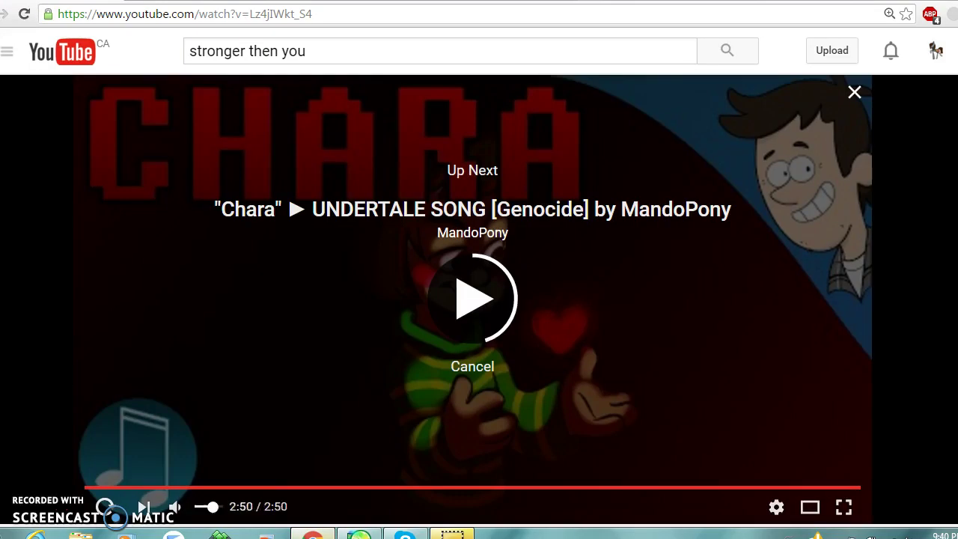
{"action": "left_click", "coordinate": [468, 373]}
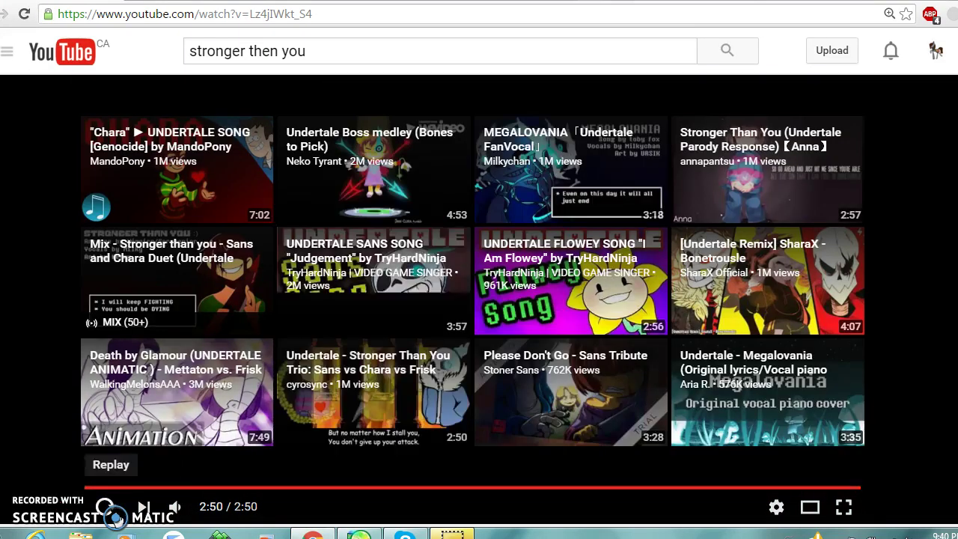
{"action": "left_click", "coordinate": [105, 507]}
{"action": "key", "text": "alt+Tab"}
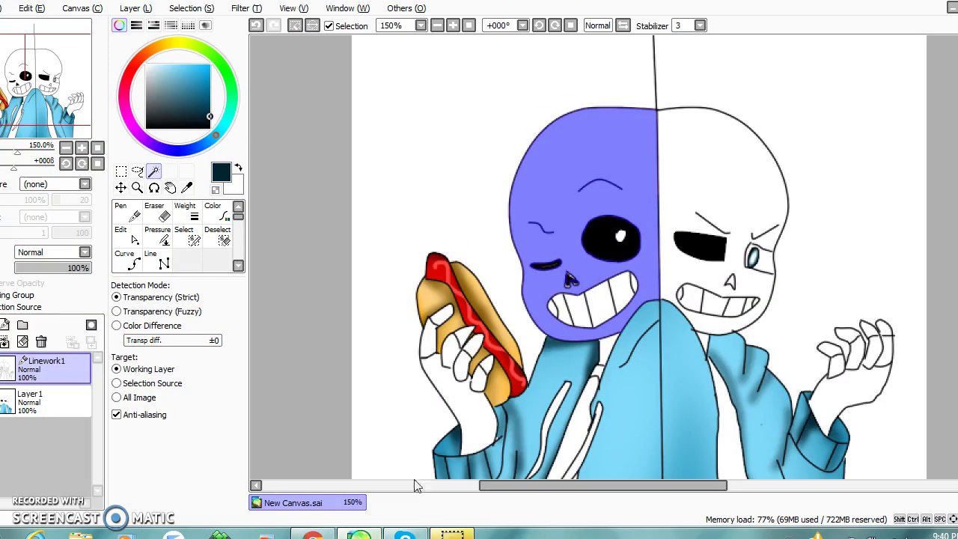
Add the right skull half, both hands with their finger bones, and the neck to the Magic Wand selection.
{"action": "left_click", "coordinate": [711, 228]}
{"action": "scroll", "coordinate": [711, 228], "scroll_direction": "down", "scroll_amount": 3}
{"action": "left_click", "coordinate": [842, 305]}
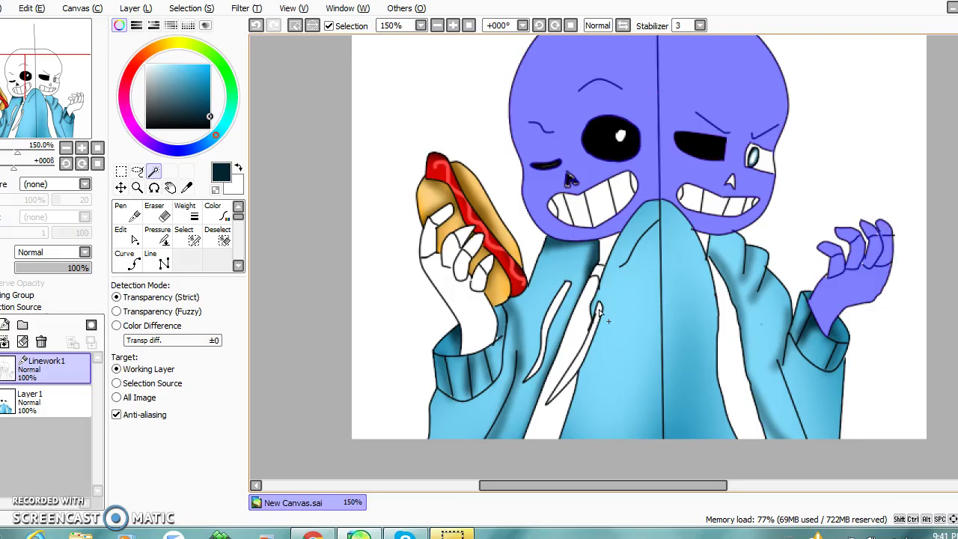
{"action": "left_click", "coordinate": [462, 321]}
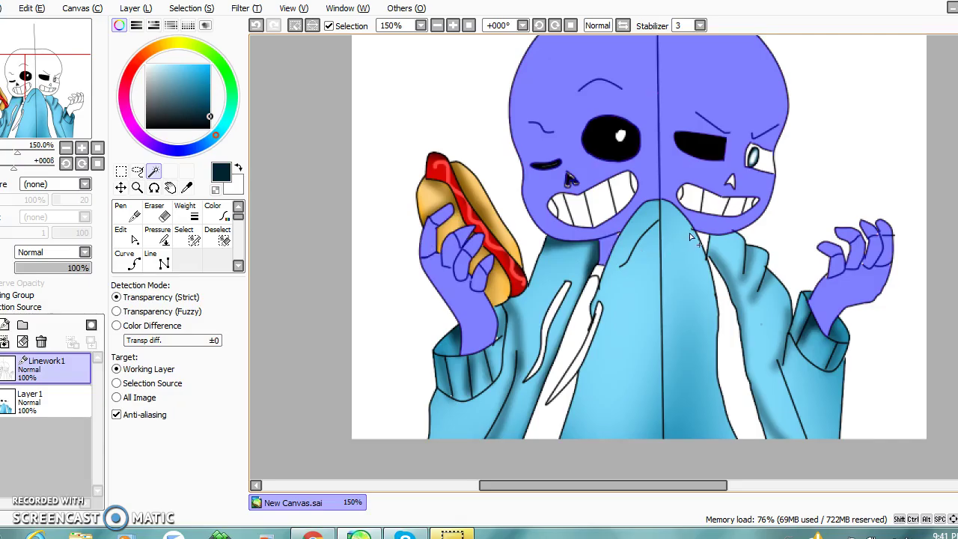
Fill the selected skulls, neck and hands on Layer1 with dark grey using the Pen at size 500.
{"action": "left_click", "coordinate": [30, 397]}
{"action": "left_click", "coordinate": [126, 212]}
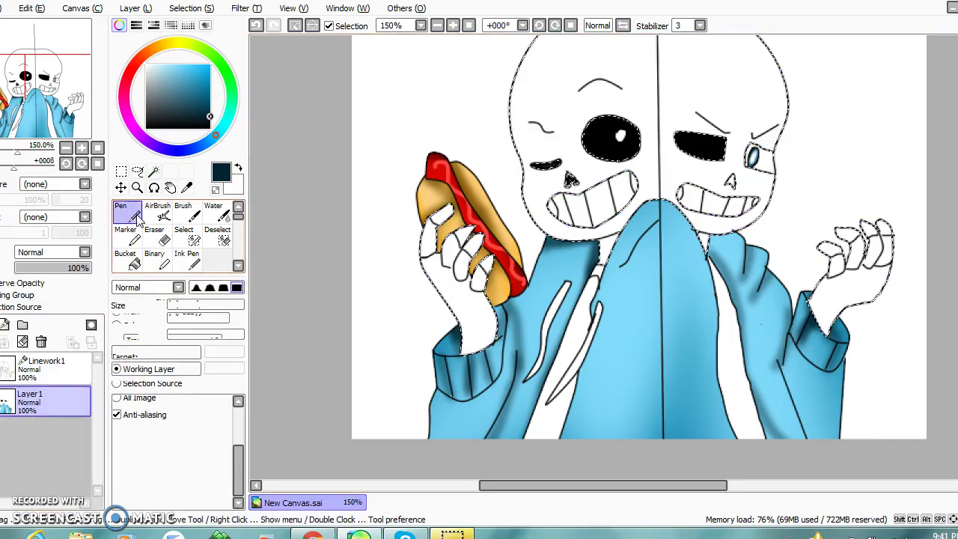
{"action": "left_click_drag", "start_coordinate": [166, 122], "coordinate": [145, 108]}
{"action": "left_click_drag", "start_coordinate": [449, 119], "coordinate": [703, 107]}
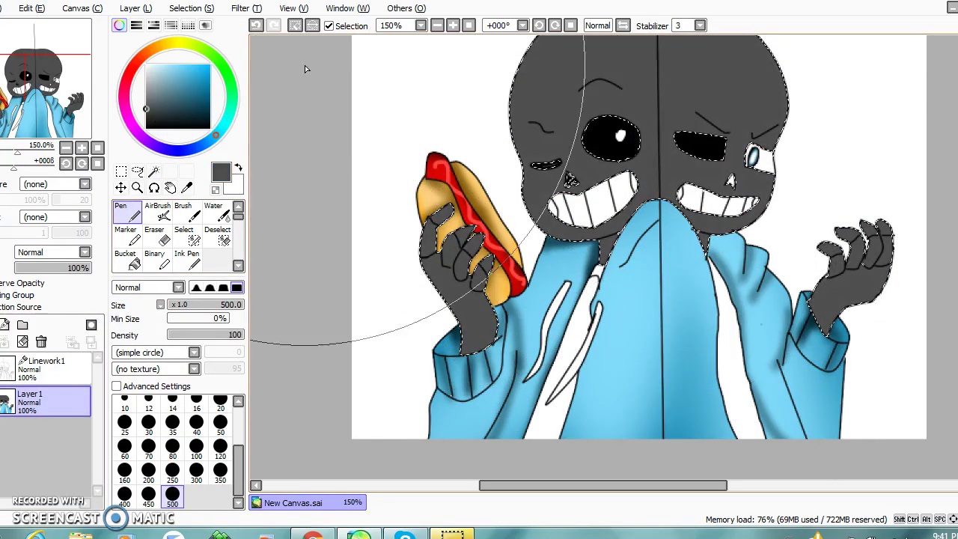
Airbrush white over the left hand and fingers at size 16, leaving grey shading around the finger joints.
{"action": "left_click_drag", "start_coordinate": [161, 98], "coordinate": [122, 50]}
{"action": "left_click", "coordinate": [157, 212]}
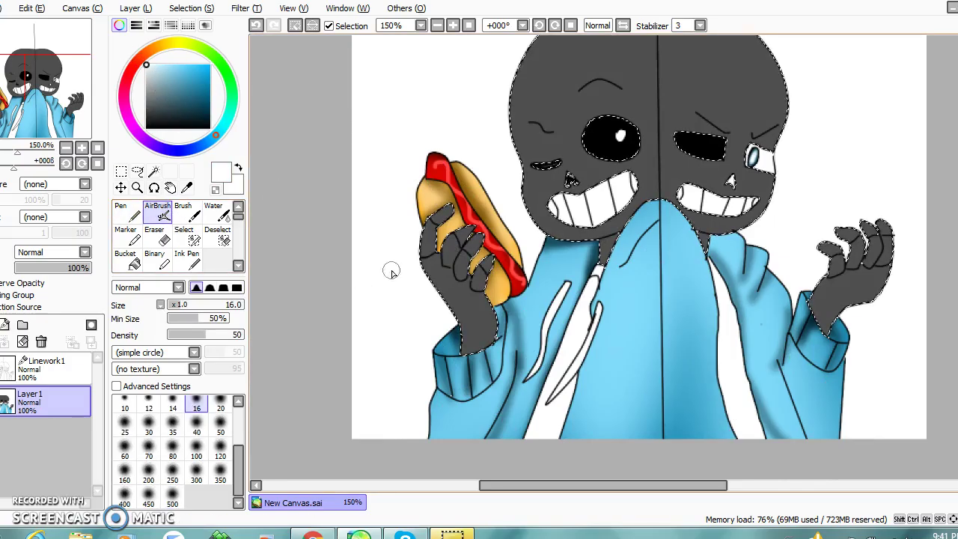
{"action": "mouse_move", "coordinate": [431, 226]}
{"action": "left_mouse_down"}
{"action": "mouse_move", "coordinate": [467, 337]}
{"action": "mouse_move", "coordinate": [461, 292]}
{"action": "left_mouse_up"}
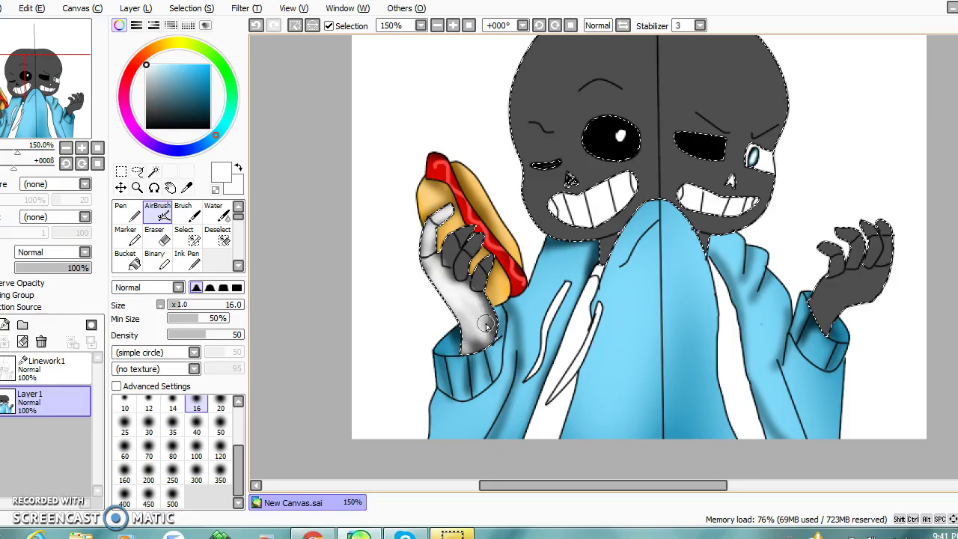
{"action": "mouse_move", "coordinate": [477, 327]}
{"action": "left_mouse_down"}
{"action": "mouse_move", "coordinate": [456, 249]}
{"action": "mouse_move", "coordinate": [445, 262]}
{"action": "mouse_move", "coordinate": [467, 232]}
{"action": "mouse_move", "coordinate": [479, 237]}
{"action": "left_mouse_up"}
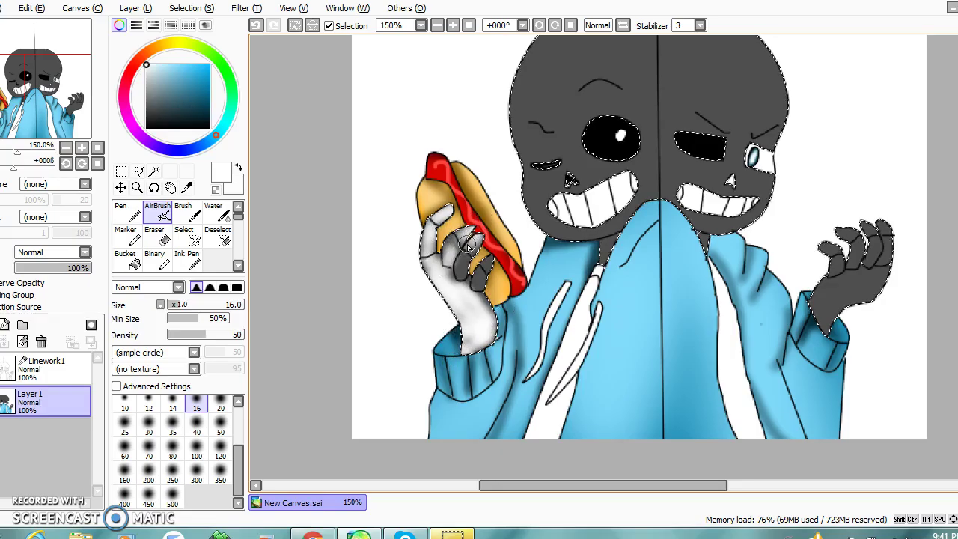
{"action": "mouse_move", "coordinate": [460, 268]}
{"action": "left_mouse_down"}
{"action": "mouse_move", "coordinate": [493, 274]}
{"action": "mouse_move", "coordinate": [476, 285]}
{"action": "mouse_move", "coordinate": [490, 264]}
{"action": "left_mouse_up"}
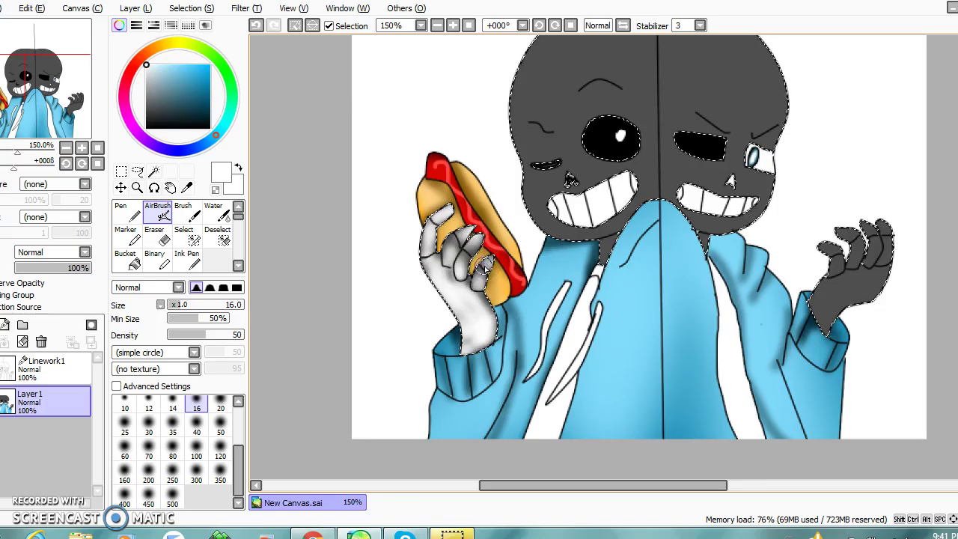
Airbrush white over both skulls and the neck, then the right hand at size 10, leaving soft grey shading near edges and joints.
{"action": "left_click", "coordinate": [220, 408]}
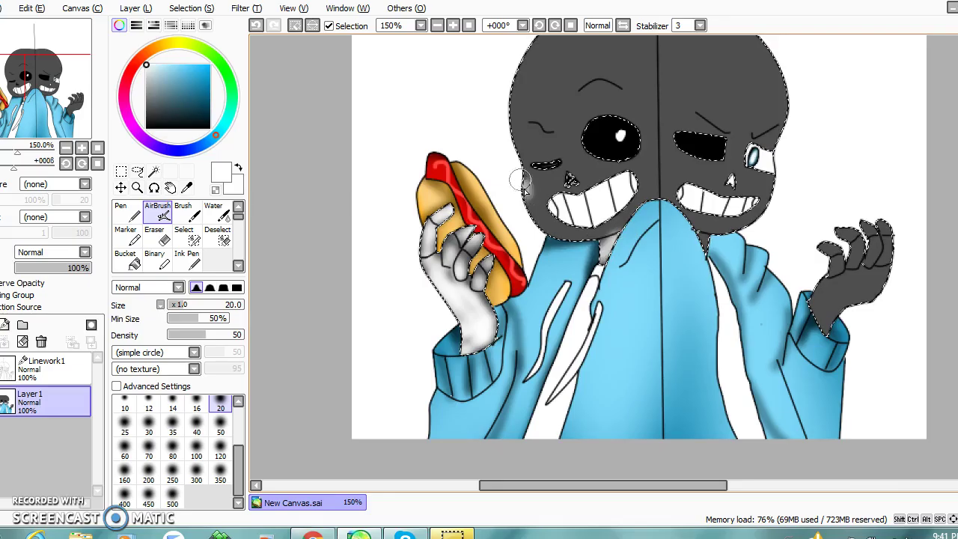
{"action": "mouse_move", "coordinate": [521, 171]}
{"action": "left_mouse_down"}
{"action": "mouse_move", "coordinate": [511, 76]}
{"action": "mouse_move", "coordinate": [515, 100]}
{"action": "mouse_move", "coordinate": [524, 72]}
{"action": "mouse_move", "coordinate": [518, 123]}
{"action": "left_mouse_up"}
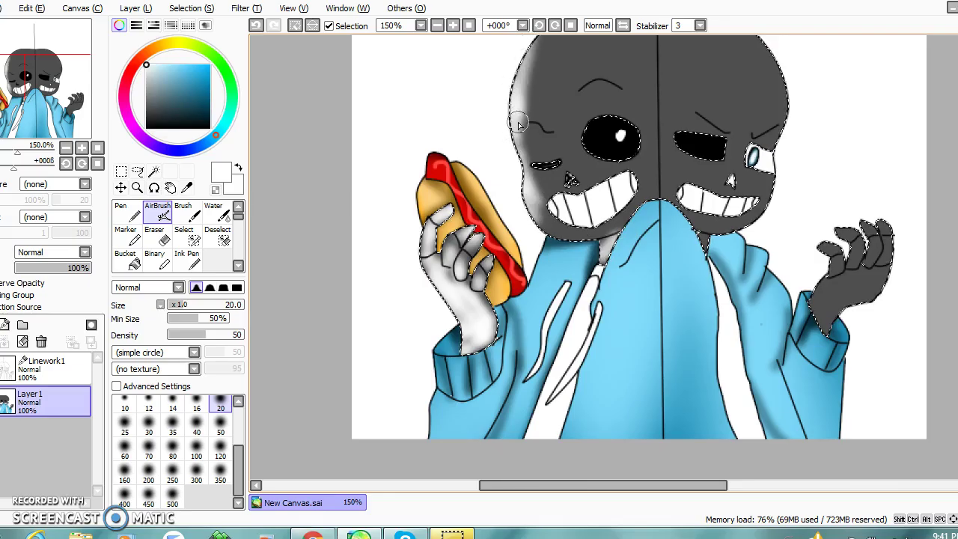
{"action": "left_click", "coordinate": [220, 426]}
{"action": "mouse_move", "coordinate": [626, 127]}
{"action": "left_mouse_down"}
{"action": "mouse_move", "coordinate": [567, 120]}
{"action": "mouse_move", "coordinate": [592, 111]}
{"action": "mouse_move", "coordinate": [648, 129]}
{"action": "mouse_move", "coordinate": [551, 108]}
{"action": "mouse_move", "coordinate": [574, 102]}
{"action": "mouse_move", "coordinate": [548, 95]}
{"action": "mouse_move", "coordinate": [563, 86]}
{"action": "mouse_move", "coordinate": [555, 71]}
{"action": "mouse_move", "coordinate": [569, 180]}
{"action": "left_mouse_up"}
{"action": "scroll", "coordinate": [647, 138], "scroll_direction": "up", "scroll_amount": 2}
{"action": "mouse_move", "coordinate": [646, 138]}
{"action": "left_mouse_down"}
{"action": "mouse_move", "coordinate": [604, 124]}
{"action": "mouse_move", "coordinate": [580, 83]}
{"action": "mouse_move", "coordinate": [632, 11]}
{"action": "mouse_move", "coordinate": [621, 277]}
{"action": "mouse_move", "coordinate": [539, 232]}
{"action": "mouse_move", "coordinate": [538, 82]}
{"action": "mouse_move", "coordinate": [695, 73]}
{"action": "mouse_move", "coordinate": [673, 224]}
{"action": "mouse_move", "coordinate": [725, 154]}
{"action": "mouse_move", "coordinate": [772, 215]}
{"action": "mouse_move", "coordinate": [815, 213]}
{"action": "mouse_move", "coordinate": [688, 122]}
{"action": "mouse_move", "coordinate": [718, 288]}
{"action": "mouse_move", "coordinate": [700, 292]}
{"action": "left_mouse_up"}
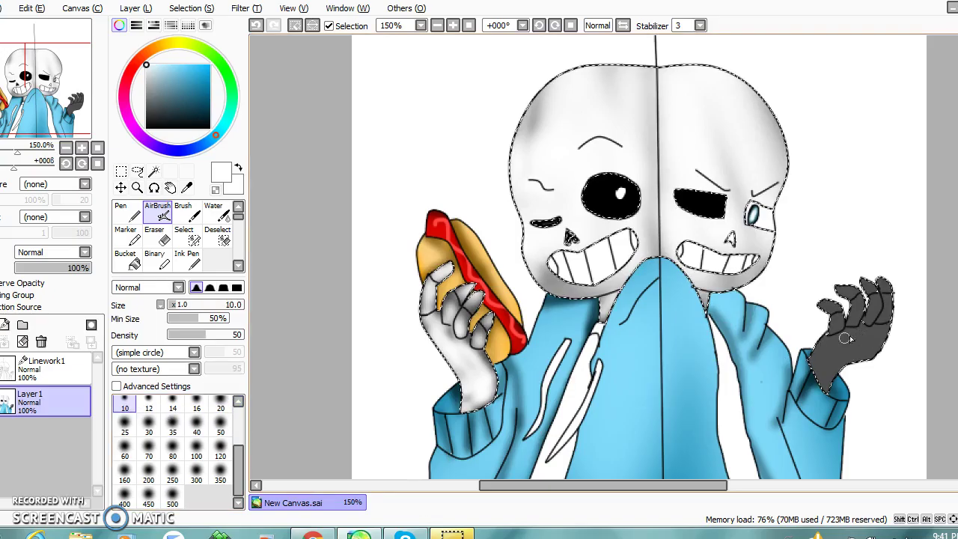
{"action": "mouse_move", "coordinate": [835, 322]}
{"action": "left_mouse_down"}
{"action": "mouse_move", "coordinate": [851, 317]}
{"action": "mouse_move", "coordinate": [852, 291]}
{"action": "mouse_move", "coordinate": [872, 298]}
{"action": "mouse_move", "coordinate": [875, 283]}
{"action": "mouse_move", "coordinate": [889, 311]}
{"action": "mouse_move", "coordinate": [799, 369]}
{"action": "mouse_move", "coordinate": [730, 390]}
{"action": "mouse_move", "coordinate": [808, 351]}
{"action": "mouse_move", "coordinate": [846, 358]}
{"action": "left_mouse_up"}
Blend the left skull's forehead and jaw shading with the Airbrush at size 20, trying grey beside the mouth and softening it with white.
{"action": "left_click", "coordinate": [220, 403]}
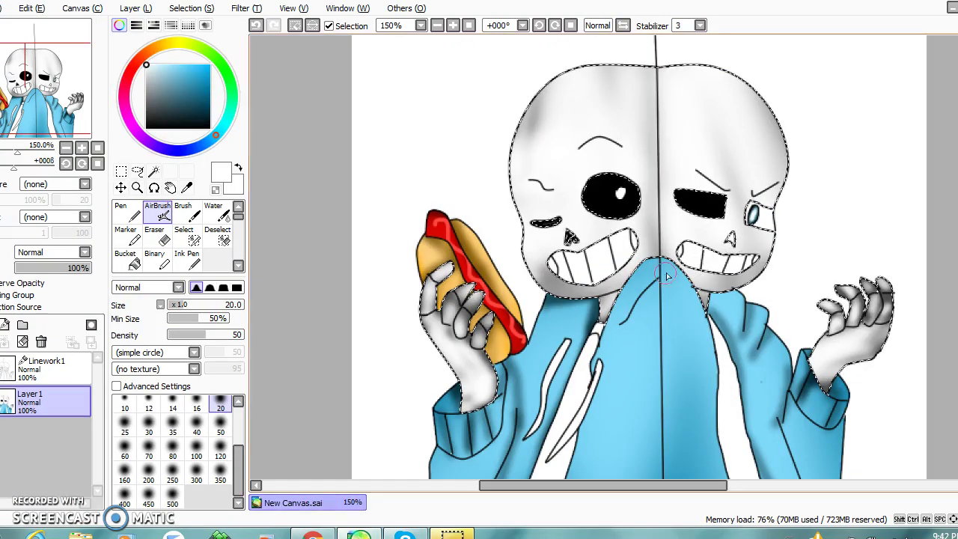
{"action": "mouse_move", "coordinate": [517, 112]}
{"action": "left_mouse_down"}
{"action": "mouse_move", "coordinate": [581, 55]}
{"action": "mouse_move", "coordinate": [528, 142]}
{"action": "left_mouse_up"}
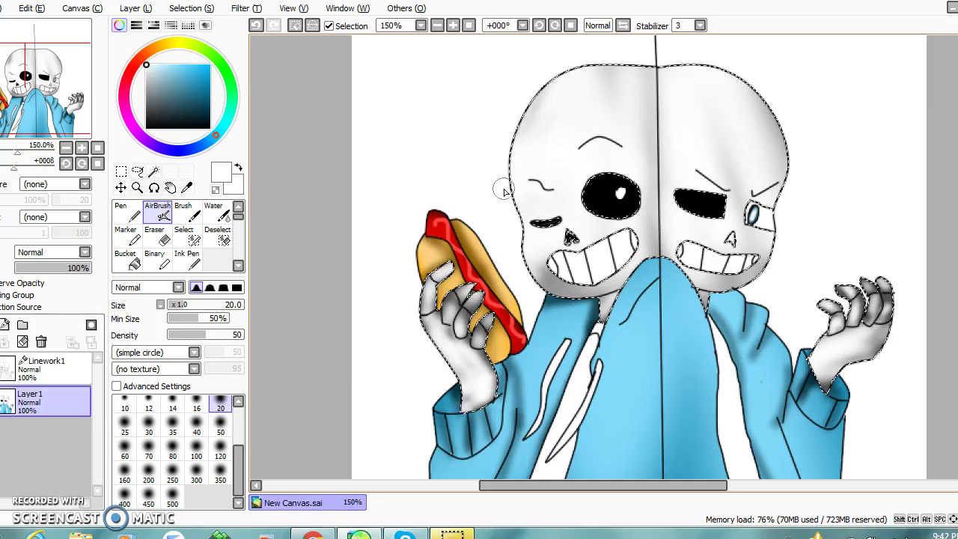
{"action": "mouse_move", "coordinate": [525, 273]}
{"action": "left_mouse_down"}
{"action": "mouse_move", "coordinate": [573, 300]}
{"action": "mouse_move", "coordinate": [615, 300]}
{"action": "mouse_move", "coordinate": [619, 277]}
{"action": "mouse_move", "coordinate": [656, 270]}
{"action": "mouse_move", "coordinate": [558, 271]}
{"action": "mouse_move", "coordinate": [534, 237]}
{"action": "mouse_move", "coordinate": [524, 262]}
{"action": "mouse_move", "coordinate": [574, 306]}
{"action": "mouse_move", "coordinate": [553, 268]}
{"action": "mouse_move", "coordinate": [574, 276]}
{"action": "mouse_move", "coordinate": [644, 243]}
{"action": "left_mouse_up"}
{"action": "left_click", "coordinate": [153, 102]}
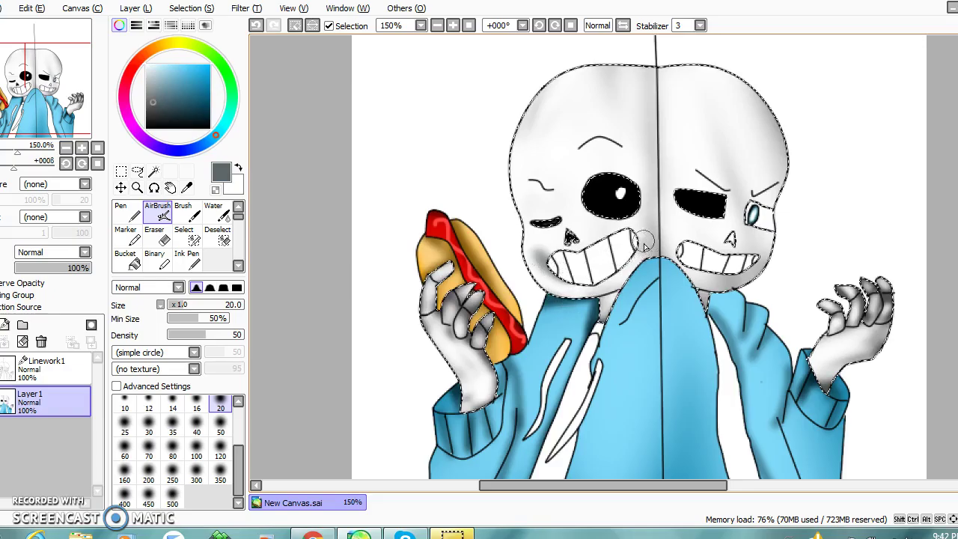
{"action": "left_click", "coordinate": [146, 65]}
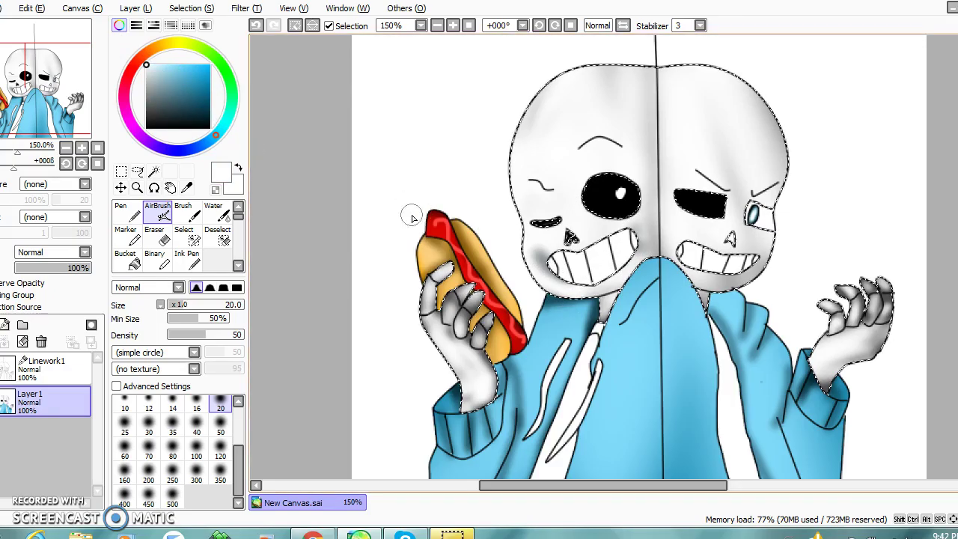
{"action": "left_click_drag", "start_coordinate": [537, 249], "coordinate": [553, 273]}
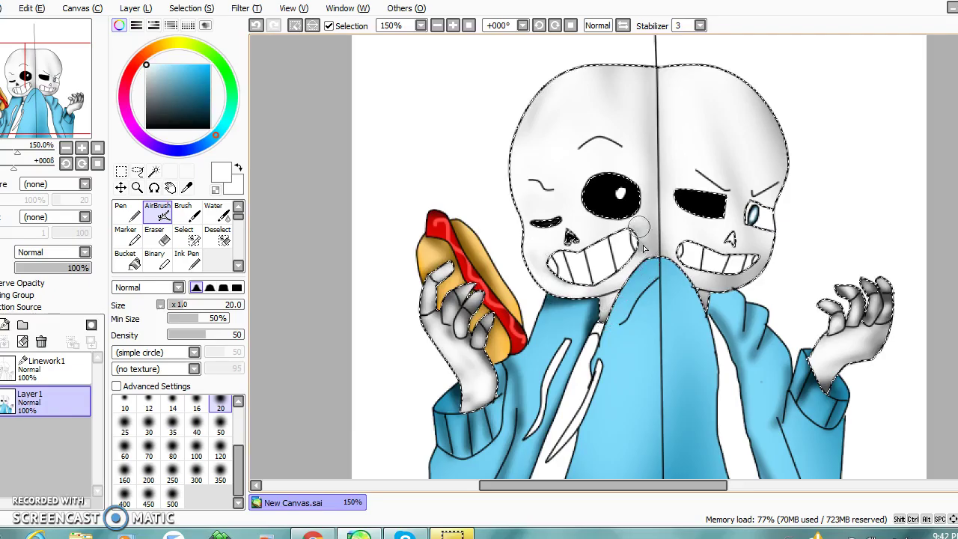
Soften the shading beside the left skull's mouth and on both hands with white Airbrush strokes at size 20, and clear the selection.
{"action": "left_click_drag", "start_coordinate": [642, 251], "coordinate": [645, 215]}
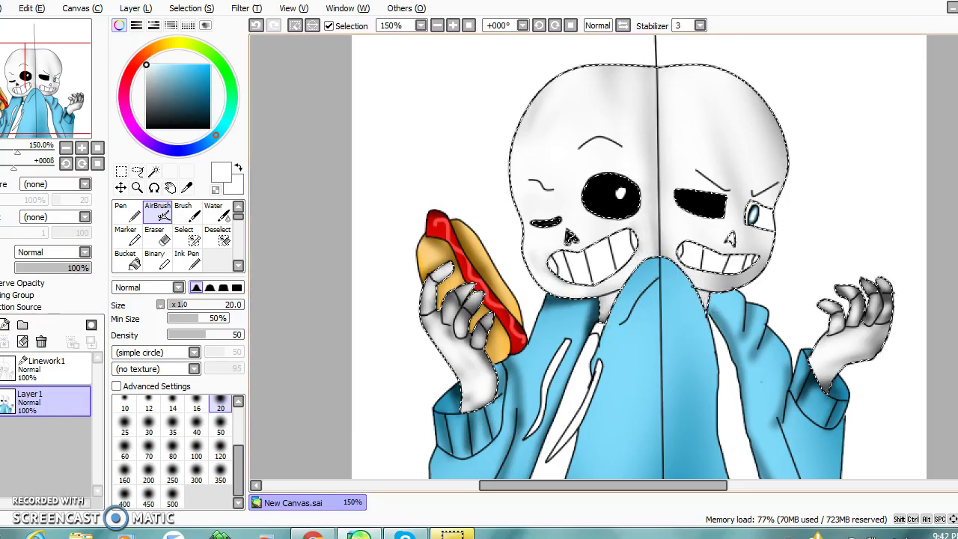
{"action": "scroll", "coordinate": [875, 300], "scroll_direction": "down", "scroll_amount": 2}
{"action": "mouse_move", "coordinate": [871, 286]}
{"action": "left_mouse_down"}
{"action": "mouse_move", "coordinate": [881, 254]}
{"action": "mouse_move", "coordinate": [900, 261]}
{"action": "mouse_move", "coordinate": [815, 246]}
{"action": "left_mouse_up"}
{"action": "mouse_move", "coordinate": [458, 268]}
{"action": "left_mouse_down"}
{"action": "mouse_move", "coordinate": [471, 239]}
{"action": "mouse_move", "coordinate": [448, 277]}
{"action": "mouse_move", "coordinate": [475, 344]}
{"action": "left_mouse_up"}
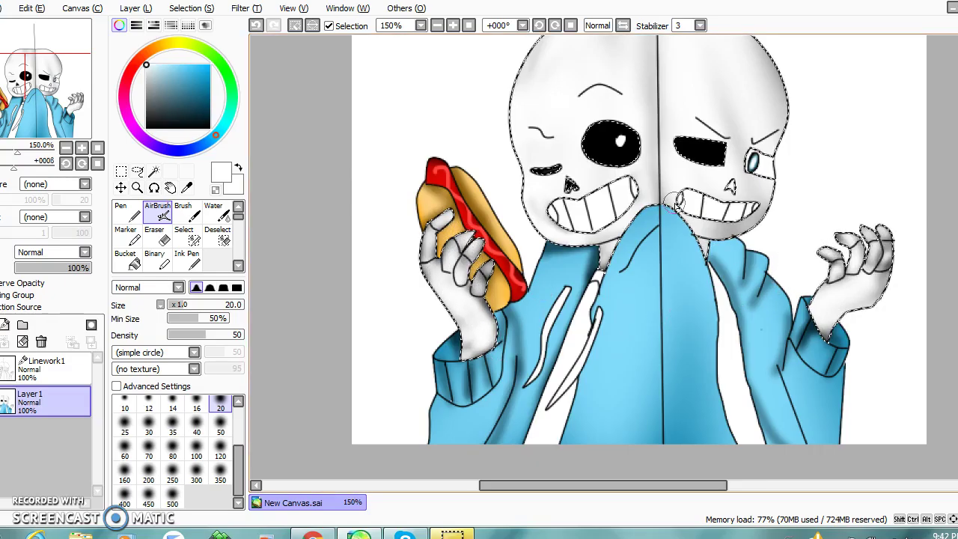
{"action": "left_click", "coordinate": [294, 25]}
Select the mouth corners and right skull's nose from Linework1, and touch up the left skull's nose in black with the Pen at size 4.
{"action": "left_click", "coordinate": [153, 171]}
{"action": "left_click", "coordinate": [45, 366]}
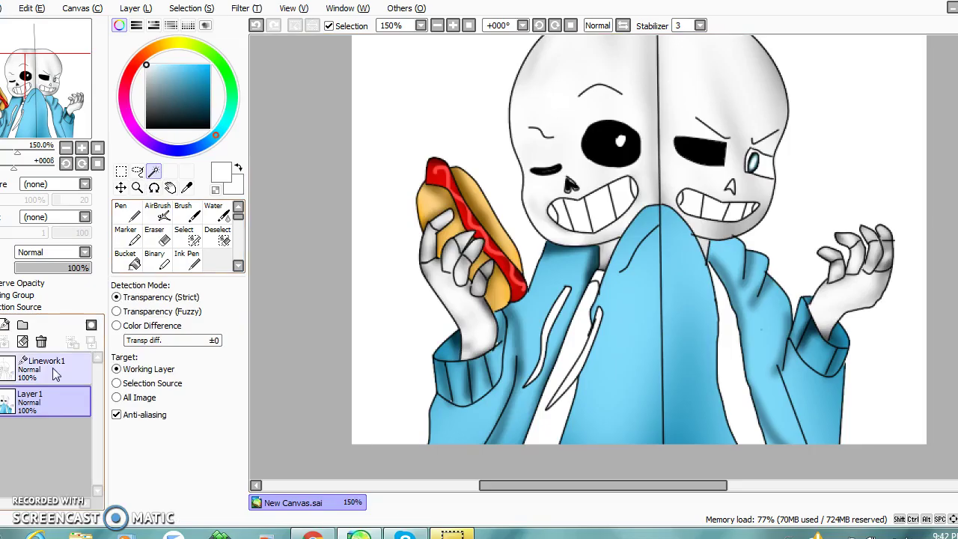
{"action": "left_click", "coordinate": [555, 213]}
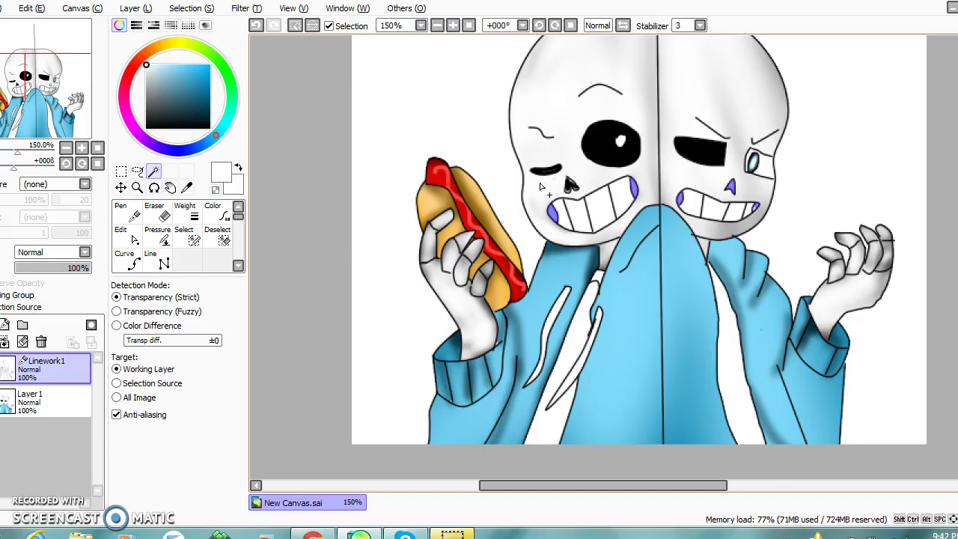
{"action": "left_click", "coordinate": [128, 212]}
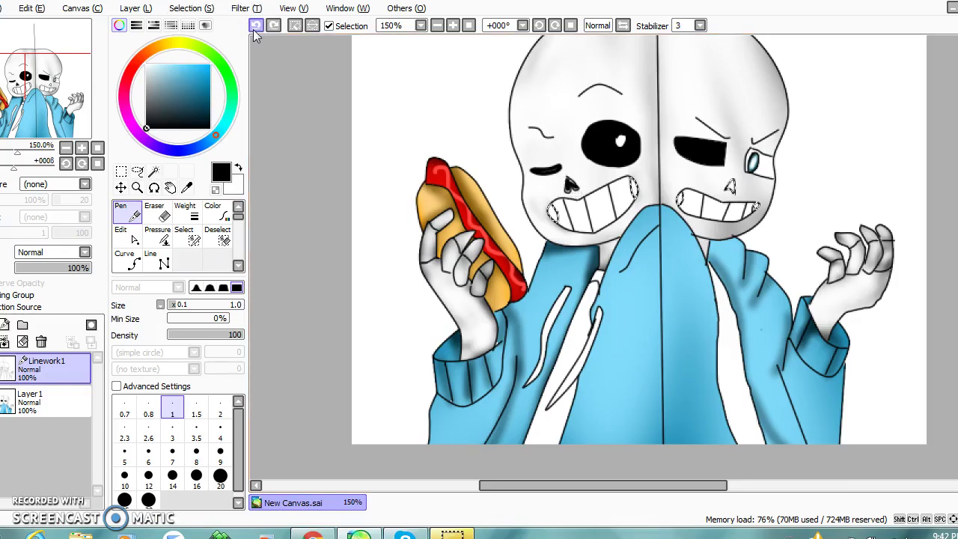
{"action": "left_click", "coordinate": [220, 407]}
{"action": "left_click", "coordinate": [451, 27]}
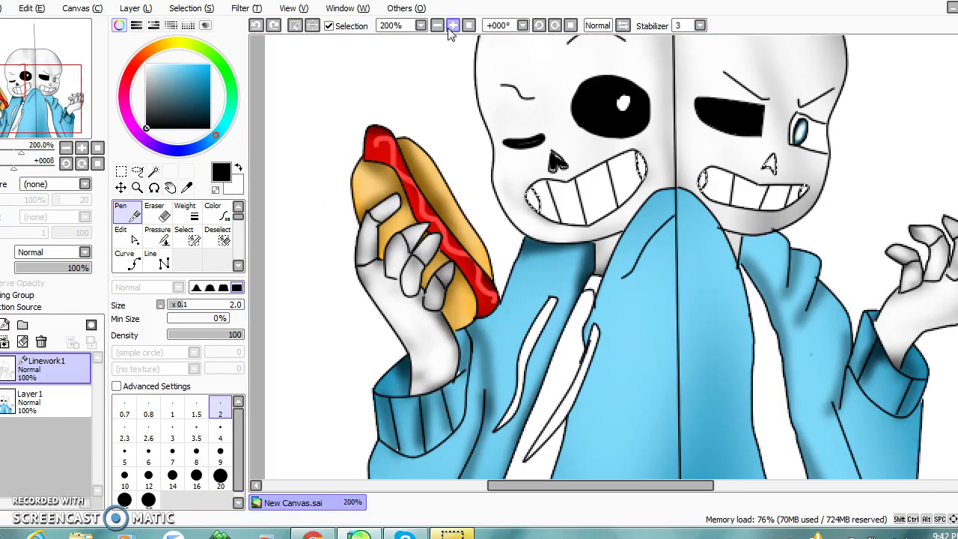
{"action": "left_click", "coordinate": [220, 432]}
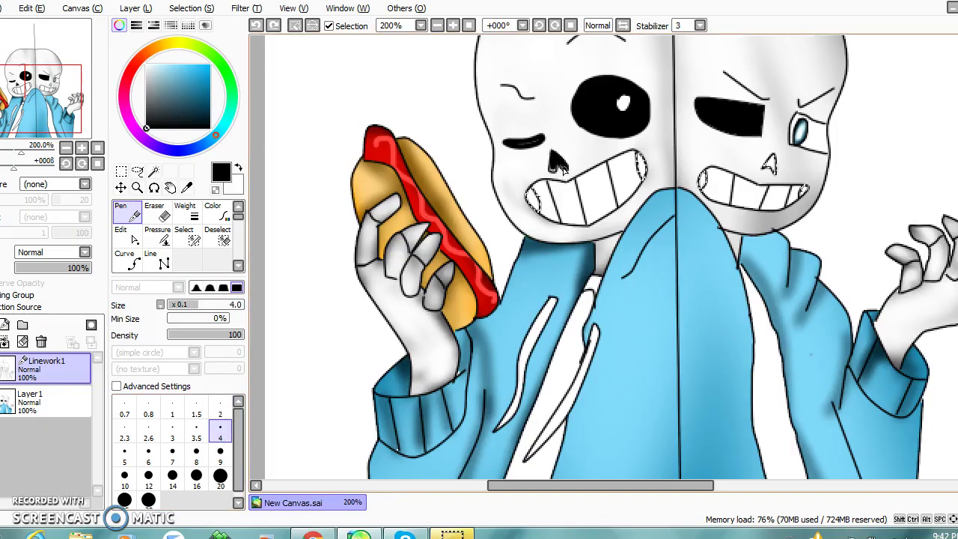
Refine the mouth-corner and right-nose selection with the selection pen at size 1.5, and fill it black on Layer1 with the Pen at size 500.
{"action": "left_click", "coordinate": [154, 172]}
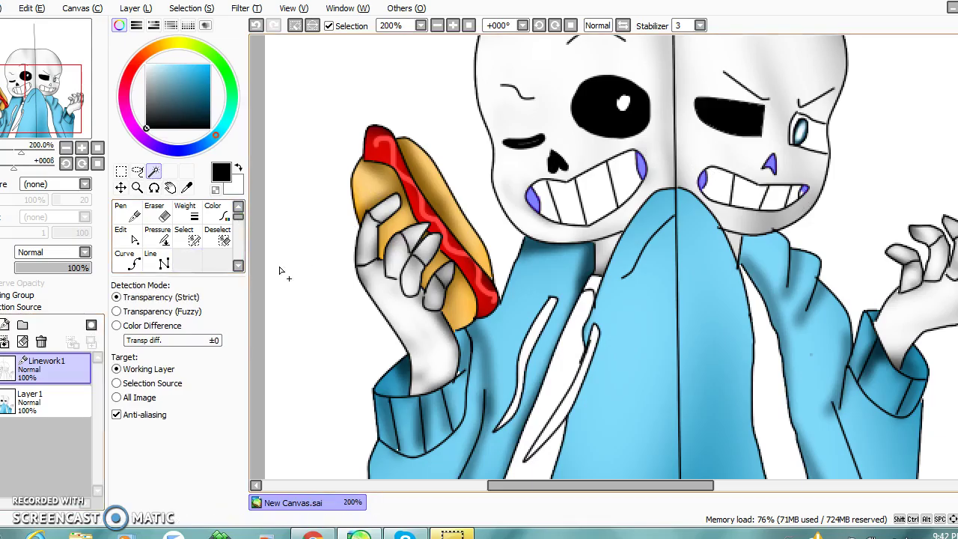
{"action": "left_click", "coordinate": [194, 237]}
{"action": "left_click", "coordinate": [205, 407]}
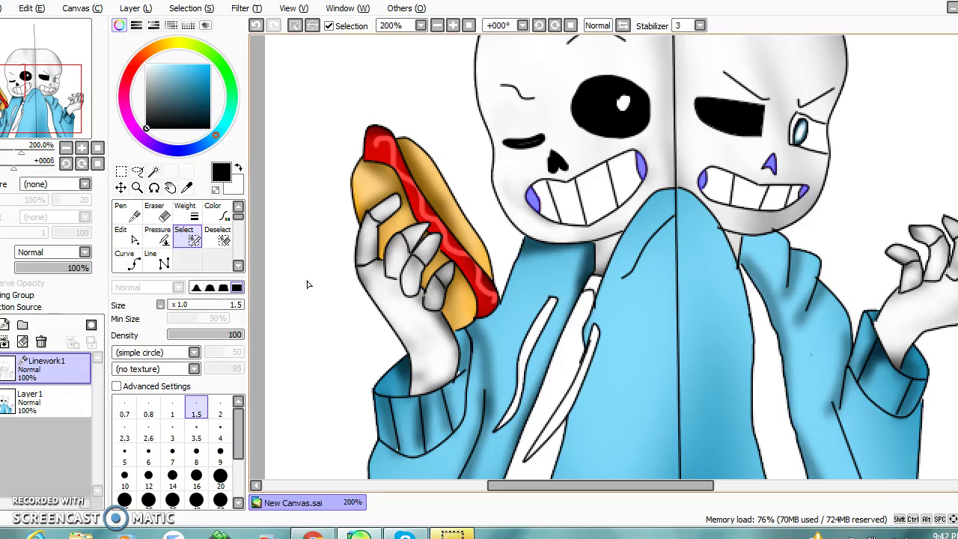
{"action": "left_click", "coordinate": [30, 400]}
{"action": "left_click", "coordinate": [126, 214]}
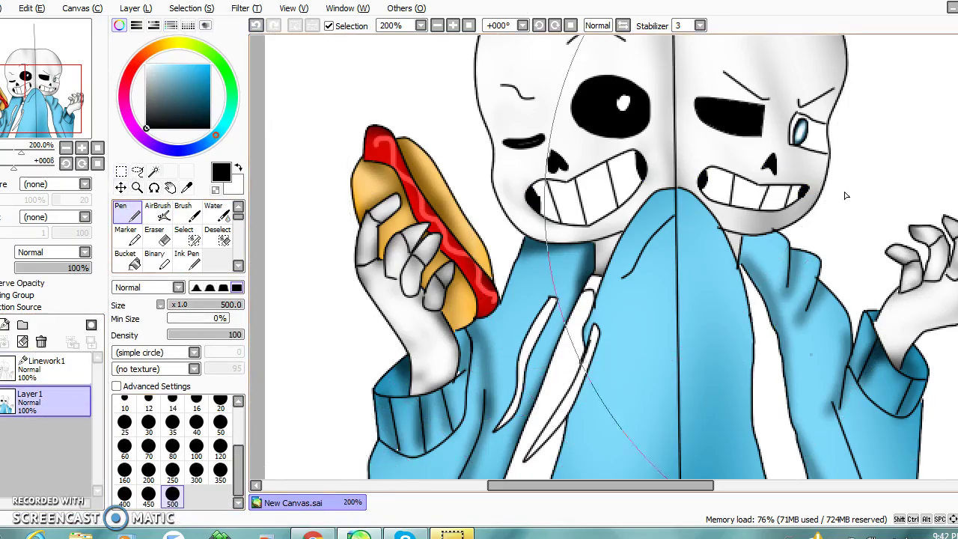
Select all the teeth of both skulls from Linework1 and fill them dark grey on Layer1 with the Pen at size 500.
{"action": "scroll", "coordinate": [831, 110], "scroll_direction": "up", "scroll_amount": 3}
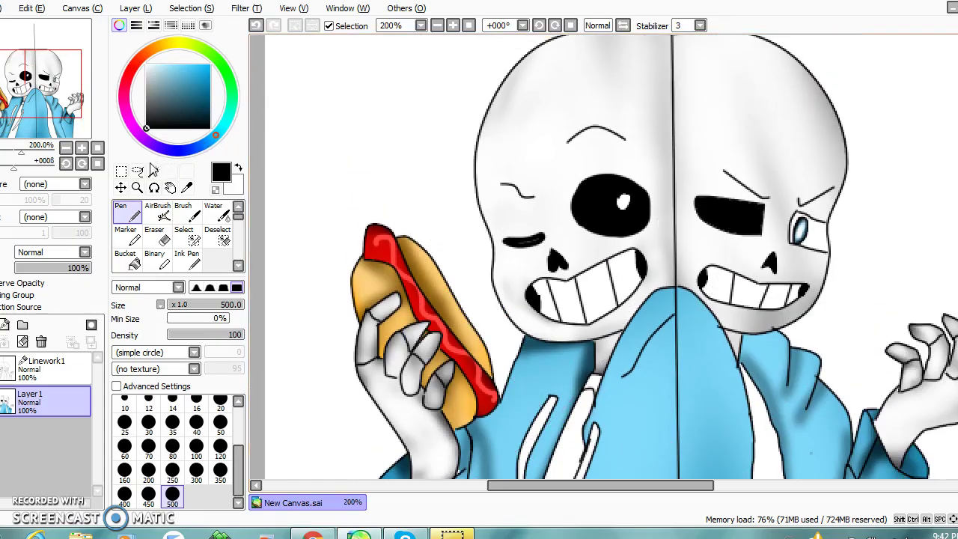
{"action": "left_click", "coordinate": [152, 170]}
{"action": "left_click", "coordinate": [45, 367]}
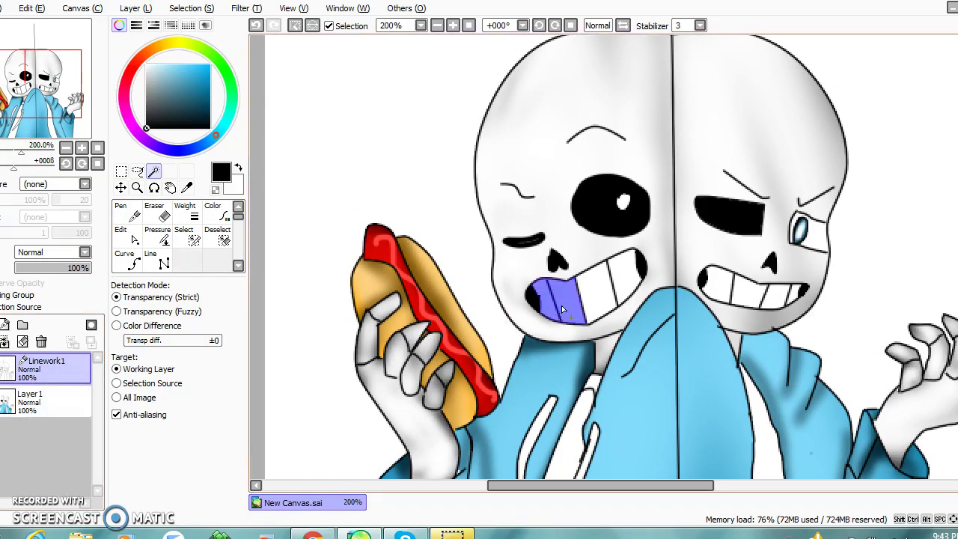
{"action": "left_click", "coordinate": [717, 290]}
{"action": "left_click", "coordinate": [746, 294]}
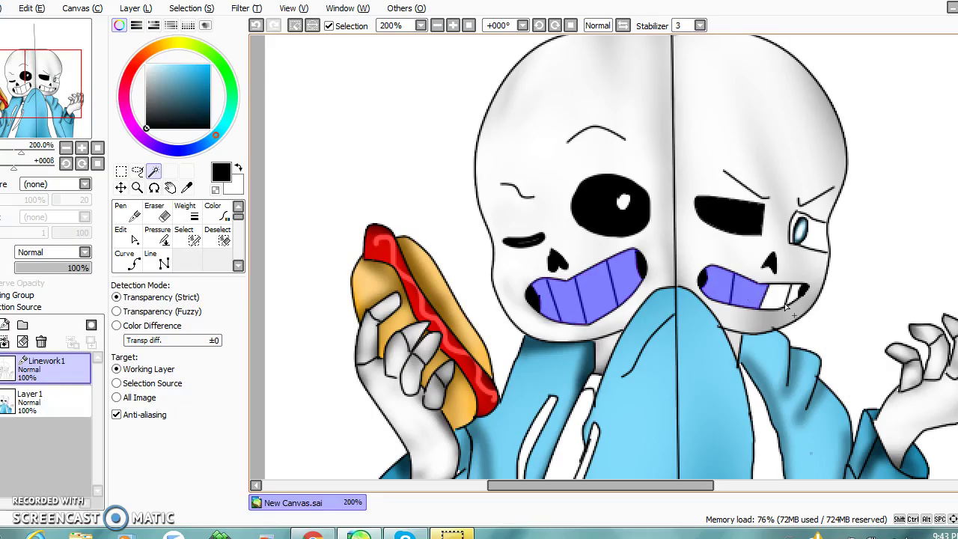
{"action": "left_click", "coordinate": [770, 295]}
{"action": "left_click", "coordinate": [792, 296]}
{"action": "left_click", "coordinate": [47, 395]}
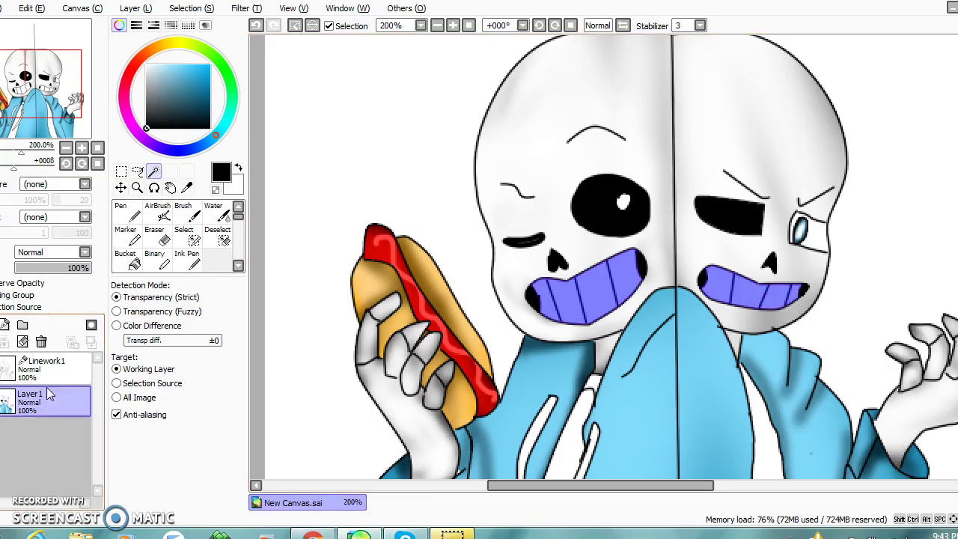
{"action": "left_click", "coordinate": [126, 208]}
{"action": "left_click", "coordinate": [686, 366]}
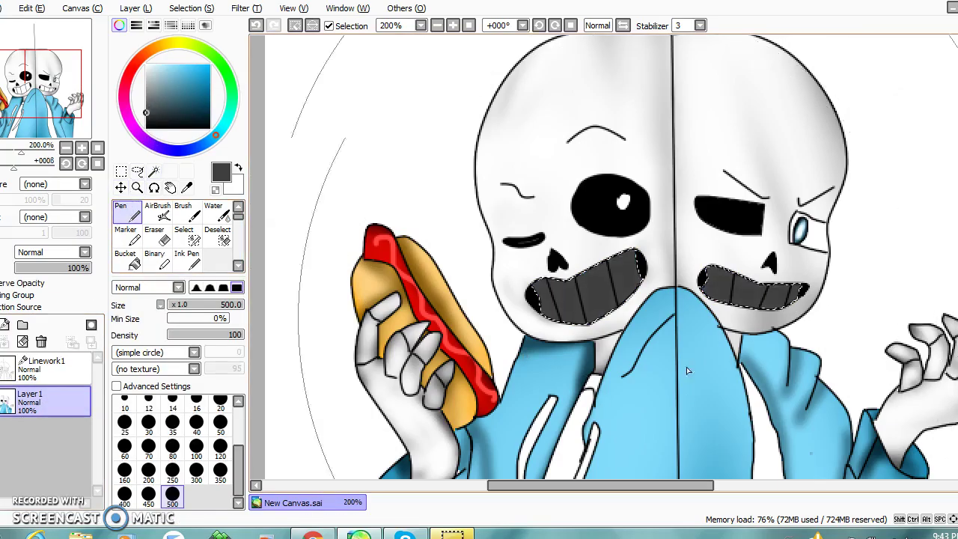
Airbrush white over the left skull's teeth at size 16, leaving dark shading along the tooth dividing lines.
{"action": "left_click", "coordinate": [134, 65]}
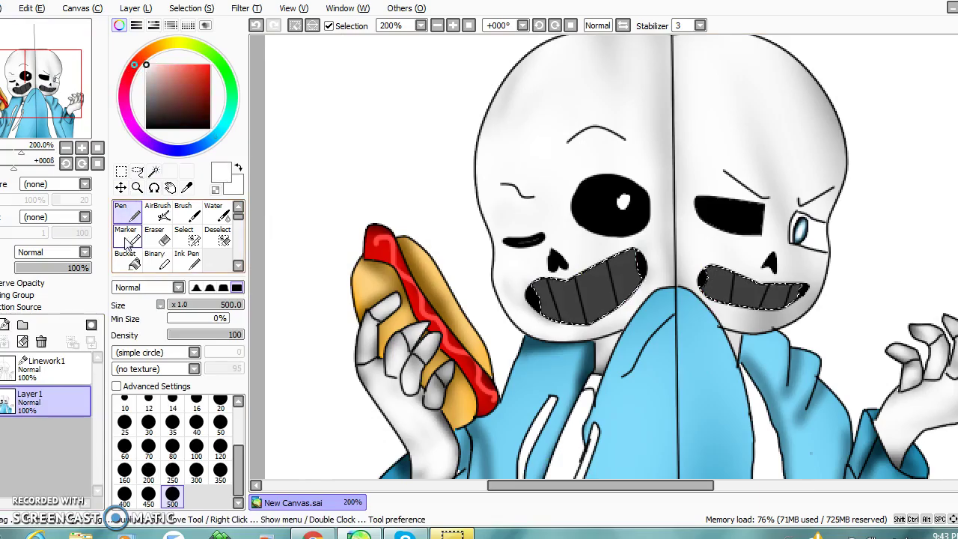
{"action": "double_click", "coordinate": [157, 212]}
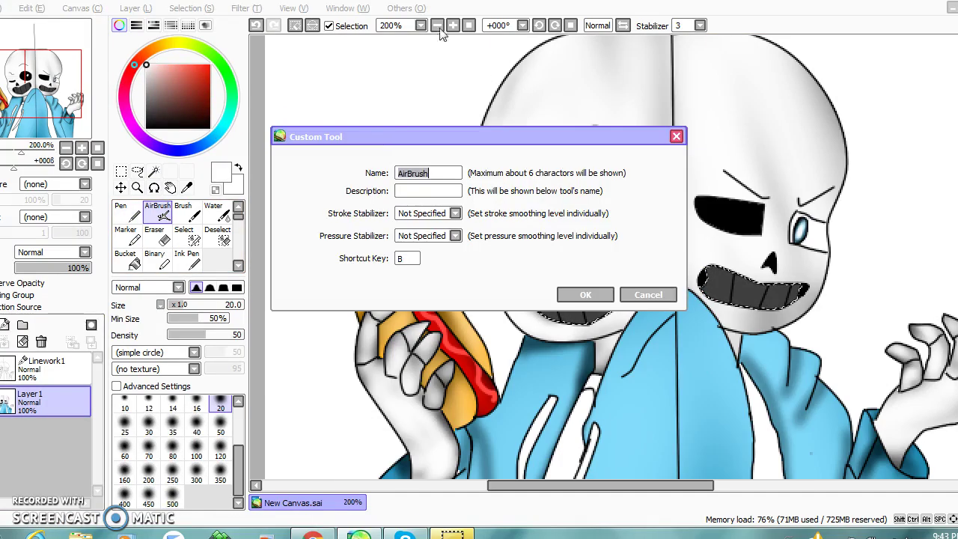
{"action": "left_click", "coordinate": [675, 137]}
{"action": "left_click", "coordinate": [452, 26]}
{"action": "left_click", "coordinate": [453, 26]}
{"action": "left_click", "coordinate": [452, 27]}
{"action": "mouse_move", "coordinate": [425, 329]}
{"action": "left_mouse_down"}
{"action": "mouse_move", "coordinate": [463, 415]}
{"action": "mouse_move", "coordinate": [277, 342]}
{"action": "left_mouse_up"}
{"action": "left_click", "coordinate": [196, 407]}
{"action": "mouse_move", "coordinate": [482, 285]}
{"action": "left_mouse_down"}
{"action": "mouse_move", "coordinate": [524, 235]}
{"action": "mouse_move", "coordinate": [573, 327]}
{"action": "mouse_move", "coordinate": [587, 376]}
{"action": "mouse_move", "coordinate": [547, 305]}
{"action": "mouse_move", "coordinate": [495, 165]}
{"action": "mouse_move", "coordinate": [599, 371]}
{"action": "mouse_move", "coordinate": [671, 371]}
{"action": "mouse_move", "coordinate": [607, 158]}
{"action": "mouse_move", "coordinate": [673, 419]}
{"action": "left_mouse_up"}
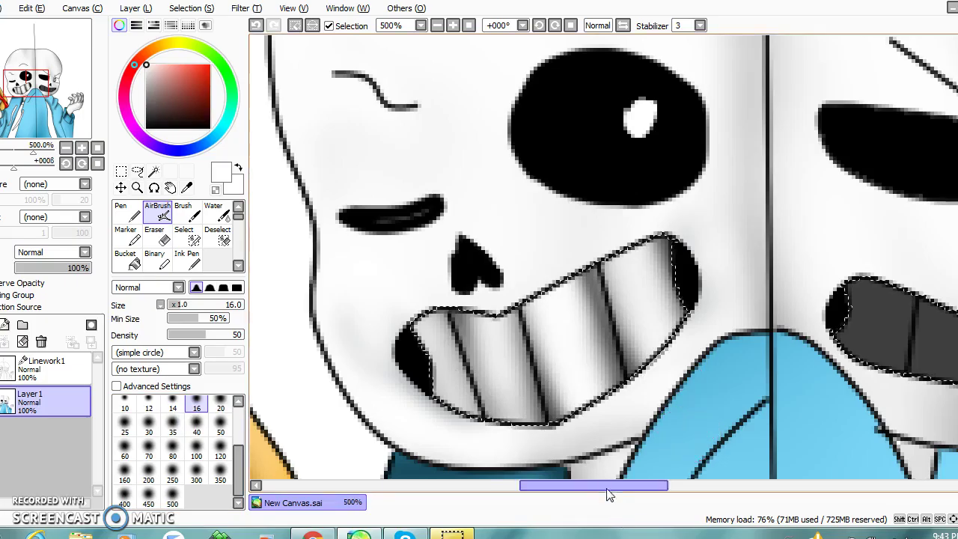
Airbrush white over the right skull's teeth at size 16, keeping grey shading next to each dividing line.
{"action": "left_click_drag", "start_coordinate": [610, 494], "coordinate": [624, 494]}
{"action": "left_click_drag", "start_coordinate": [823, 320], "coordinate": [793, 329]}
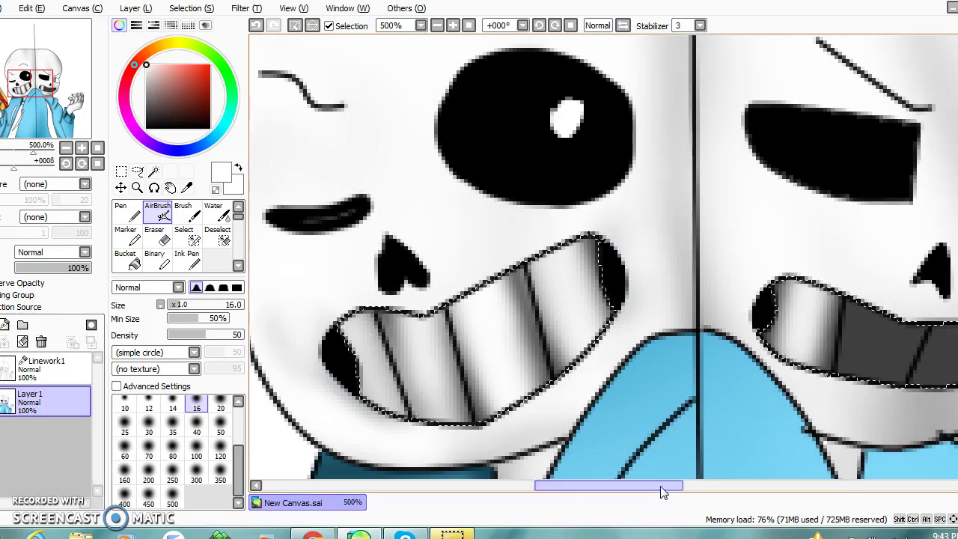
{"action": "left_click_drag", "start_coordinate": [661, 486], "coordinate": [681, 486]}
{"action": "mouse_move", "coordinate": [737, 335]}
{"action": "left_mouse_down"}
{"action": "mouse_move", "coordinate": [757, 393]}
{"action": "mouse_move", "coordinate": [786, 279]}
{"action": "mouse_move", "coordinate": [829, 232]}
{"action": "mouse_move", "coordinate": [844, 342]}
{"action": "mouse_move", "coordinate": [919, 304]}
{"action": "mouse_move", "coordinate": [802, 534]}
{"action": "mouse_move", "coordinate": [812, 479]}
{"action": "mouse_move", "coordinate": [927, 351]}
{"action": "mouse_move", "coordinate": [832, 506]}
{"action": "mouse_move", "coordinate": [754, 313]}
{"action": "mouse_move", "coordinate": [776, 412]}
{"action": "left_mouse_up"}
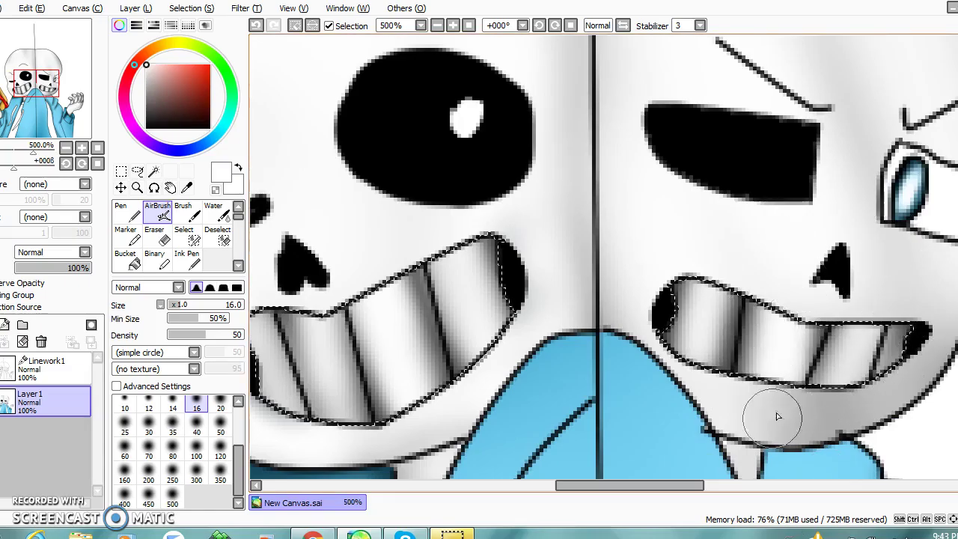
Deepen the shading along the tooth dividing lines of both skulls with a near-black Airbrush at size 12, and clear the selection.
{"action": "left_click", "coordinate": [437, 26]}
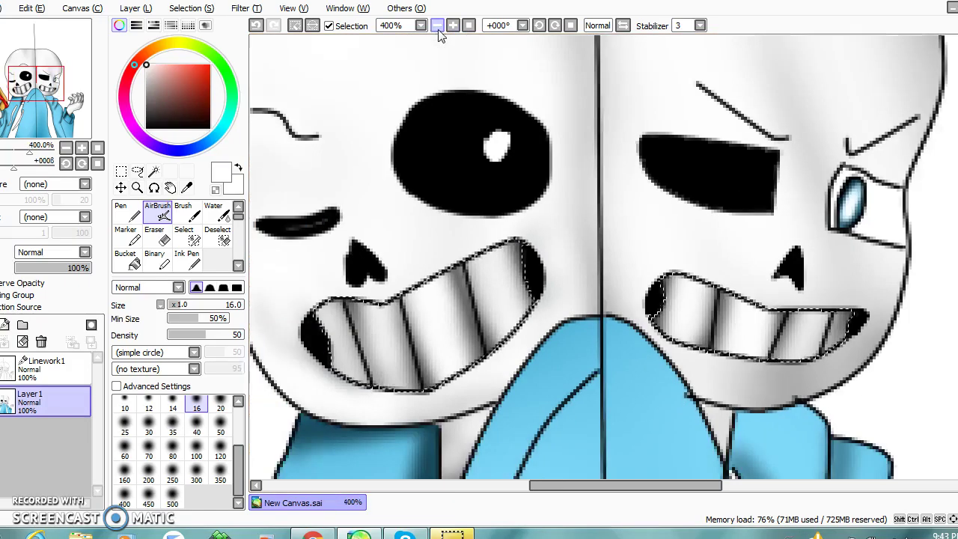
{"action": "left_click", "coordinate": [438, 30]}
{"action": "mouse_move", "coordinate": [165, 104]}
{"action": "left_mouse_down"}
{"action": "mouse_move", "coordinate": [143, 107]}
{"action": "mouse_move", "coordinate": [146, 119]}
{"action": "left_mouse_up"}
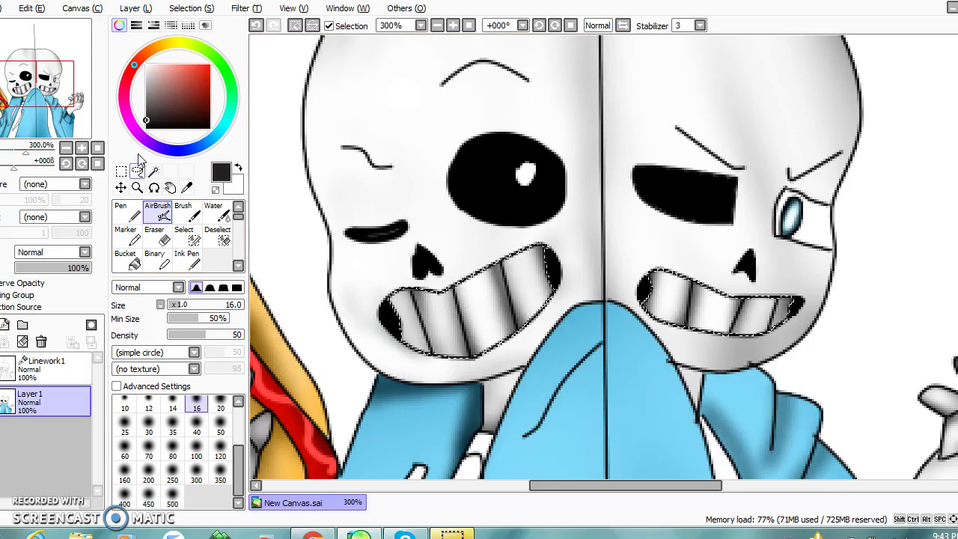
{"action": "left_click", "coordinate": [148, 408]}
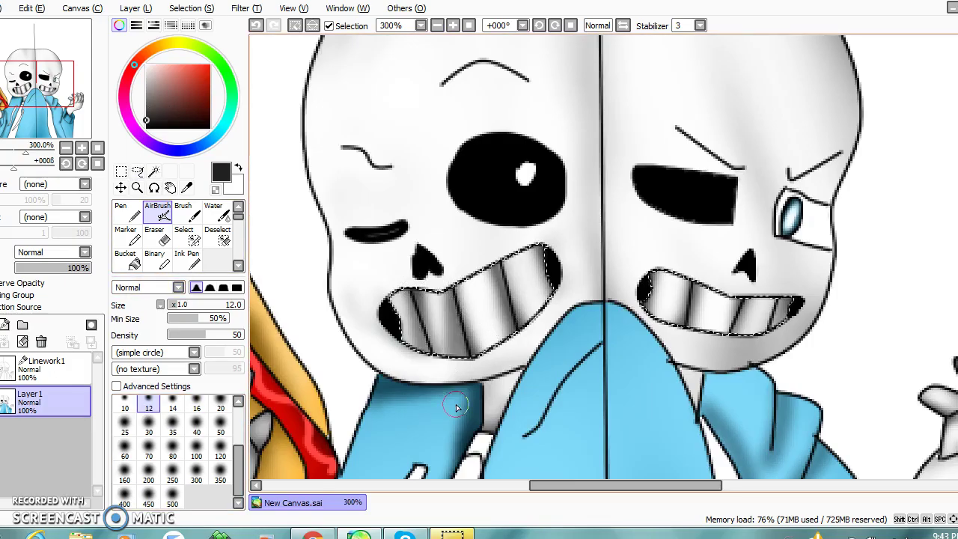
{"action": "left_click_drag", "start_coordinate": [500, 261], "coordinate": [516, 332]}
{"action": "left_click_drag", "start_coordinate": [701, 280], "coordinate": [677, 326]}
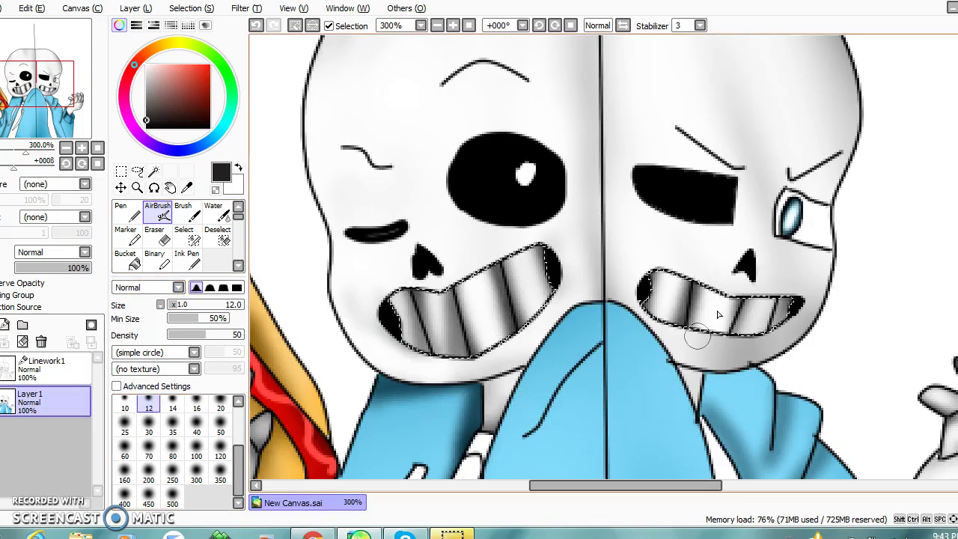
{"action": "left_click_drag", "start_coordinate": [741, 298], "coordinate": [721, 334]}
{"action": "left_click_drag", "start_coordinate": [784, 295], "coordinate": [765, 334]}
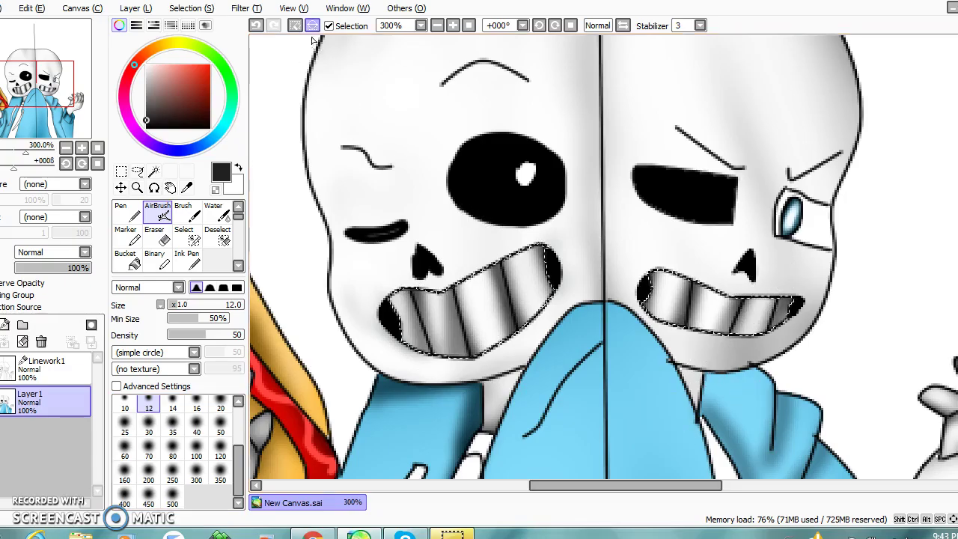
{"action": "left_click", "coordinate": [438, 26]}
{"action": "left_click", "coordinate": [439, 26]}
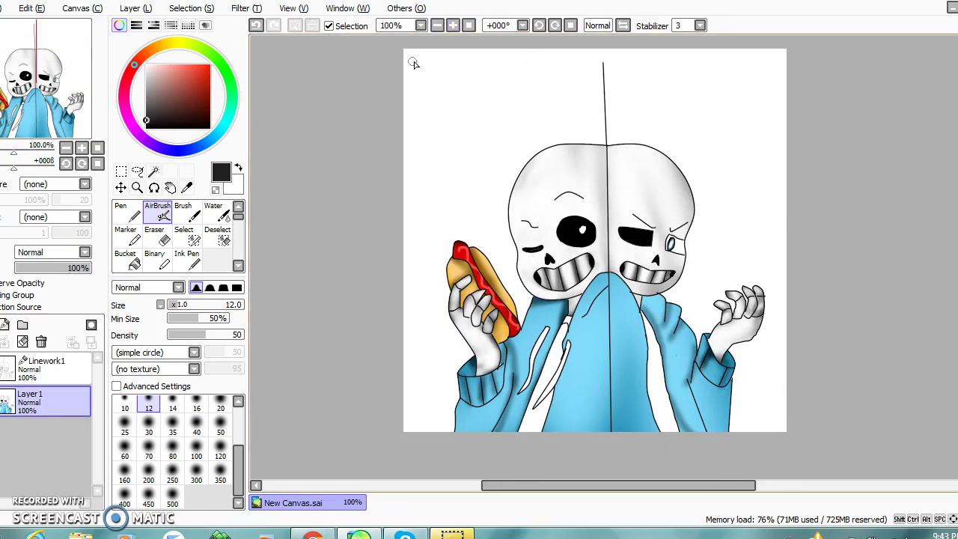
Select the right skull's outer eye socket around the blue iris from Linework1, completing the selection with the selection pen at size 1.
{"action": "left_click", "coordinate": [153, 171]}
{"action": "left_click", "coordinate": [45, 366]}
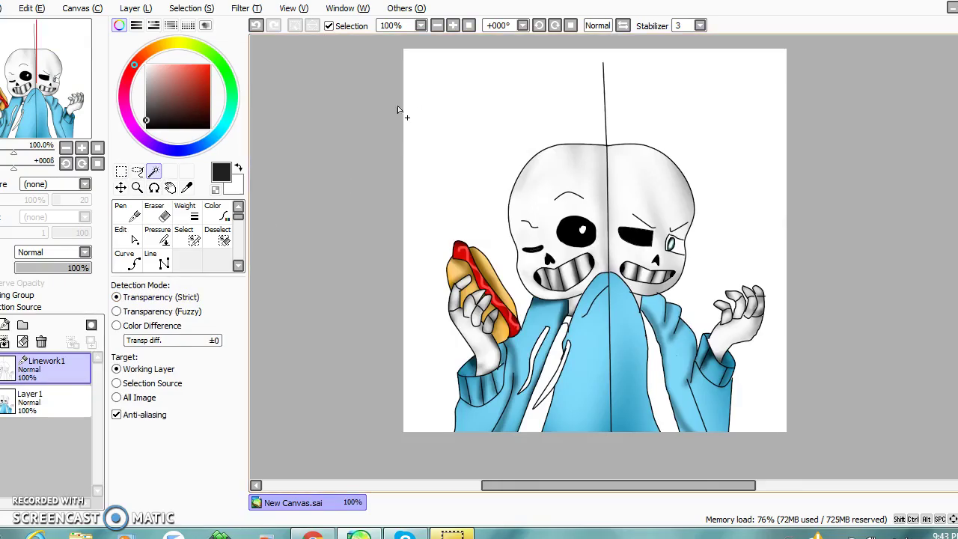
{"action": "left_click", "coordinate": [453, 26]}
{"action": "left_click", "coordinate": [453, 25]}
{"action": "left_click", "coordinate": [816, 224]}
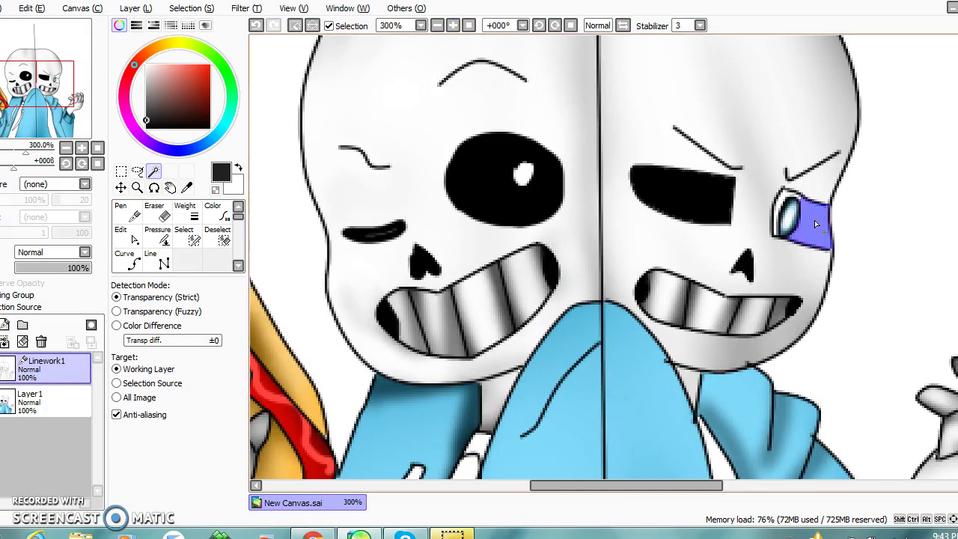
{"action": "left_click", "coordinate": [194, 238]}
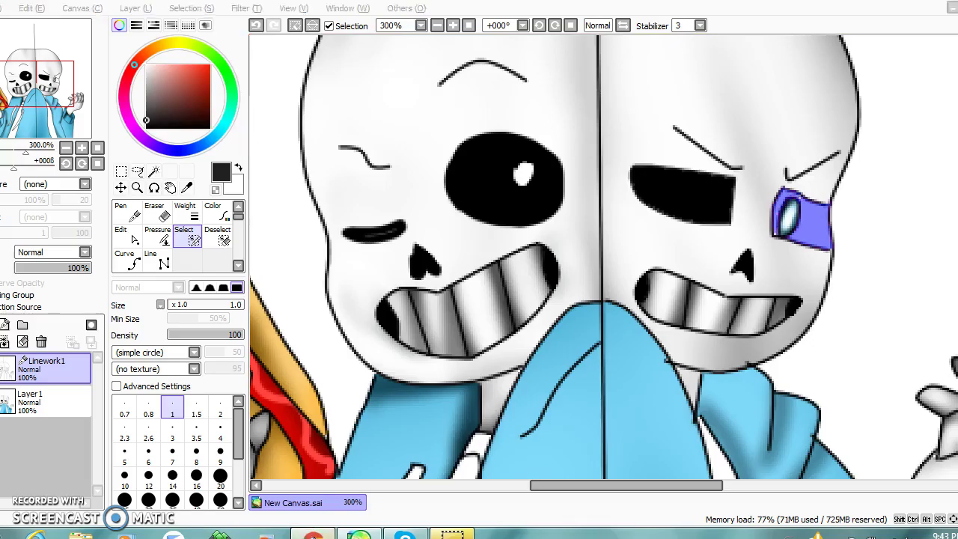
Switch to the browser, open the suggested "I Am Flowey" song on YouTube, and return to the drawing in PaintTool SAI.
{"action": "left_click", "coordinate": [313, 534]}
{"action": "left_click", "coordinate": [625, 317]}
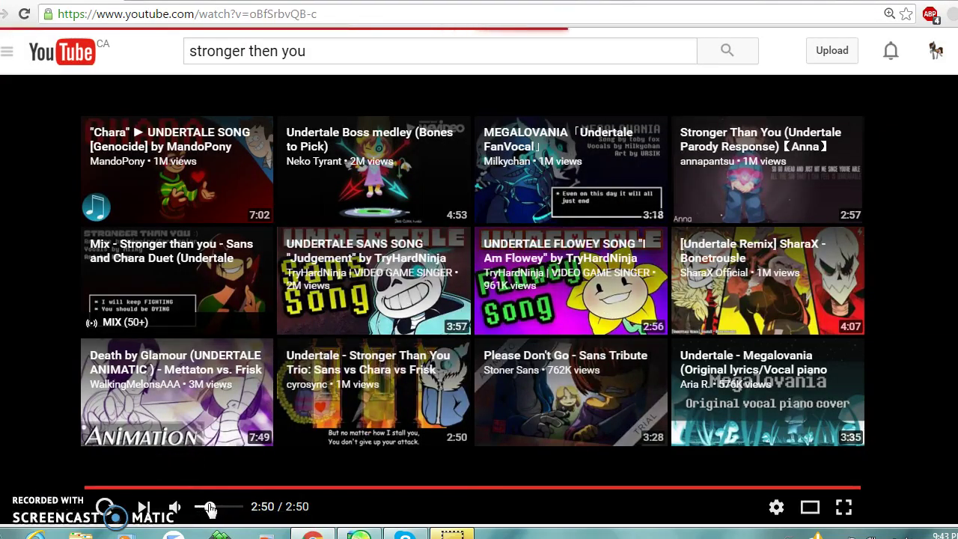
{"action": "left_click", "coordinate": [405, 534]}
{"action": "left_click", "coordinate": [359, 534]}
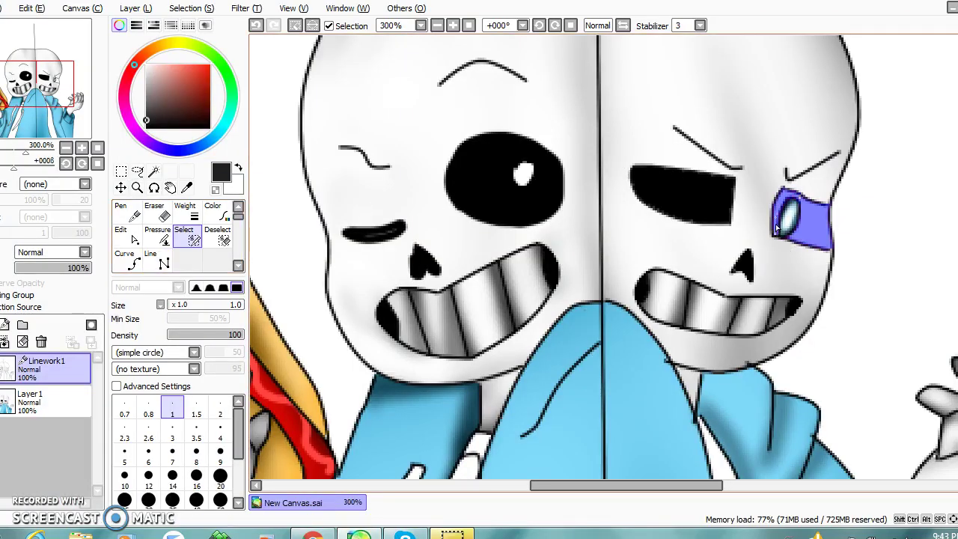
Fill the selected eye socket black on Layer1 with the Pen at size 500, and clear the selection.
{"action": "left_click", "coordinate": [30, 400]}
{"action": "left_click", "coordinate": [127, 213]}
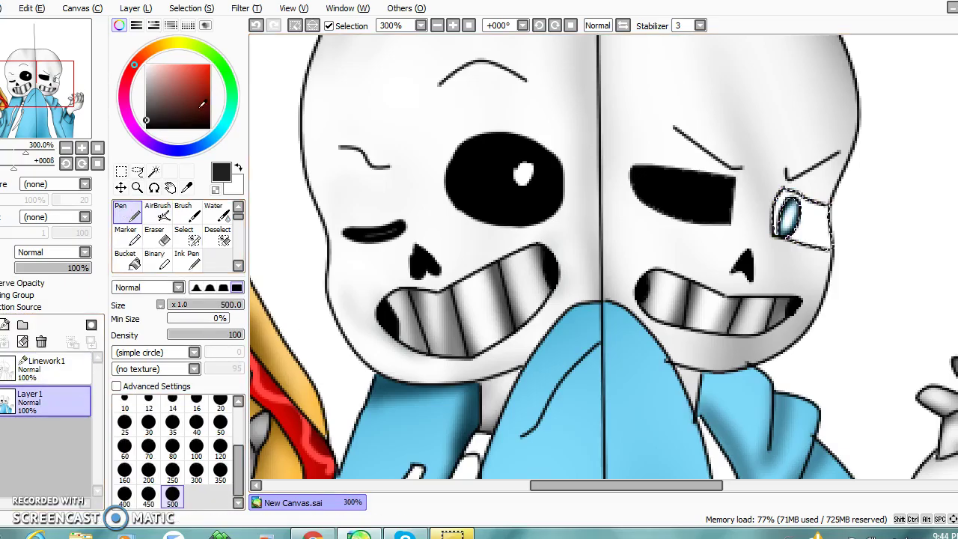
{"action": "left_click", "coordinate": [619, 208]}
{"action": "key", "text": "ctrl+d"}
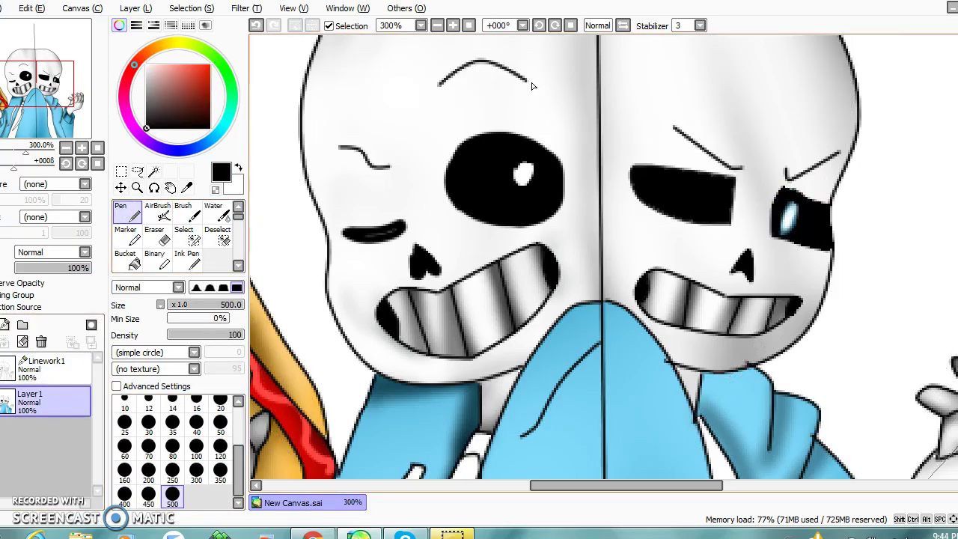
Try filling the entire background around the characters black on Layer1 with the Pen at size 350, and undo the fill.
{"action": "left_click", "coordinate": [437, 25]}
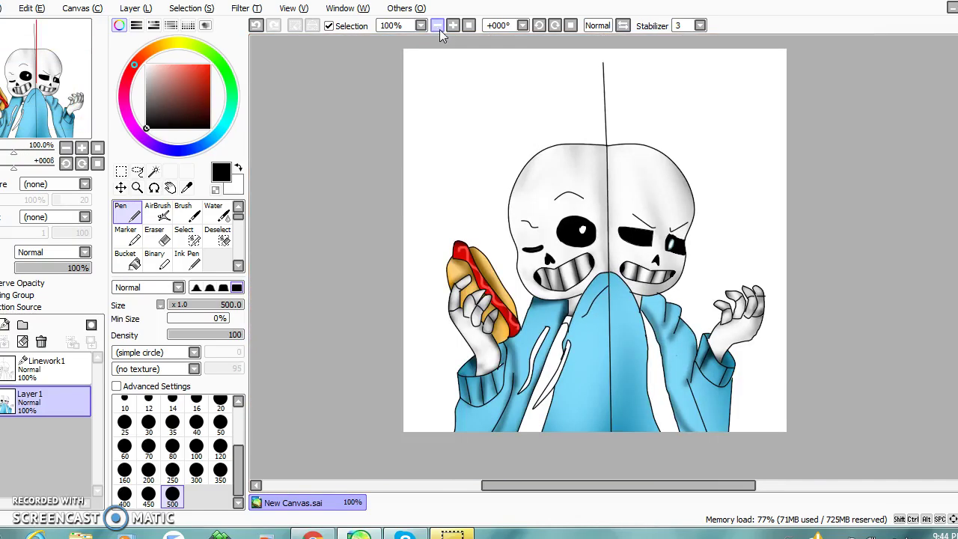
{"action": "left_click", "coordinate": [153, 171]}
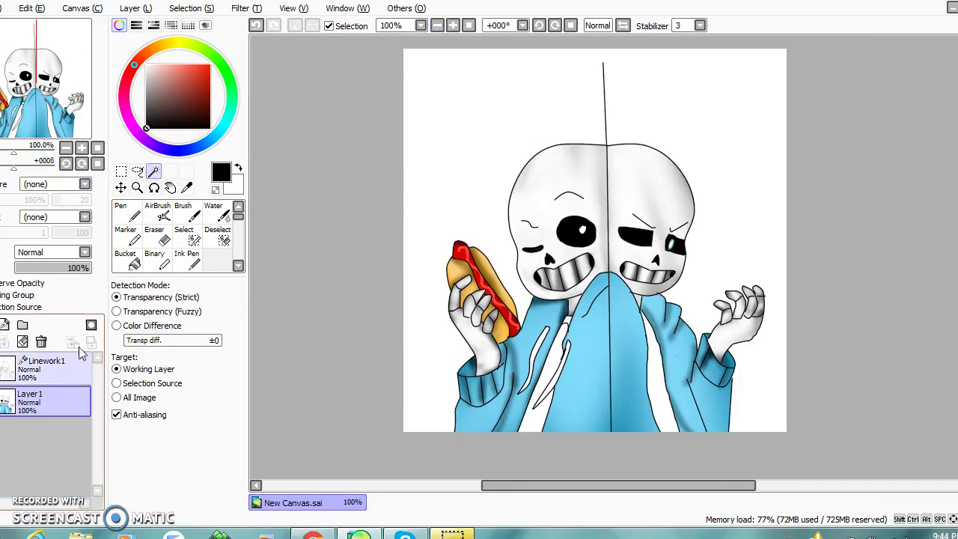
{"action": "left_click", "coordinate": [48, 370]}
{"action": "left_click", "coordinate": [408, 225]}
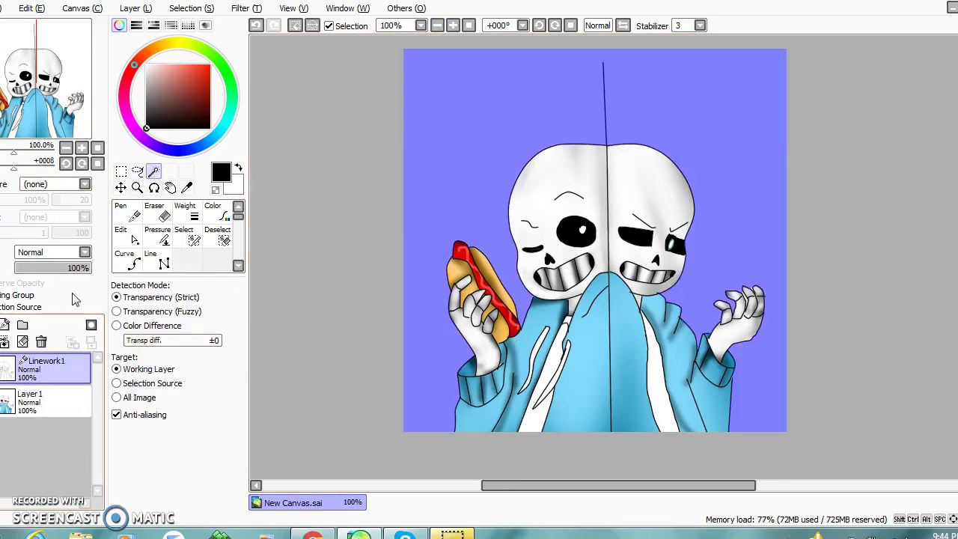
{"action": "left_click", "coordinate": [41, 401]}
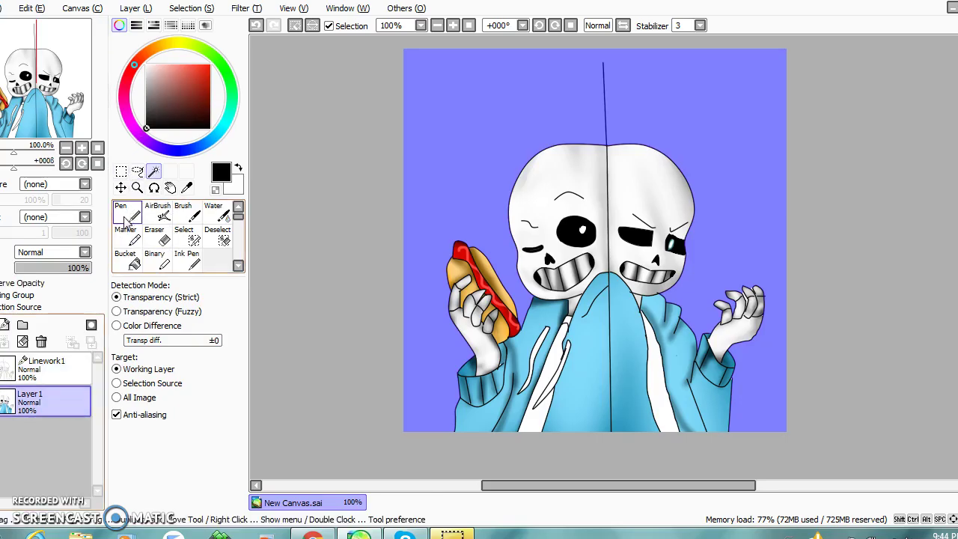
{"action": "left_click", "coordinate": [127, 217]}
{"action": "mouse_move", "coordinate": [427, 321]}
{"action": "left_mouse_down"}
{"action": "mouse_move", "coordinate": [460, 406]}
{"action": "mouse_move", "coordinate": [804, 349]}
{"action": "left_mouse_up"}
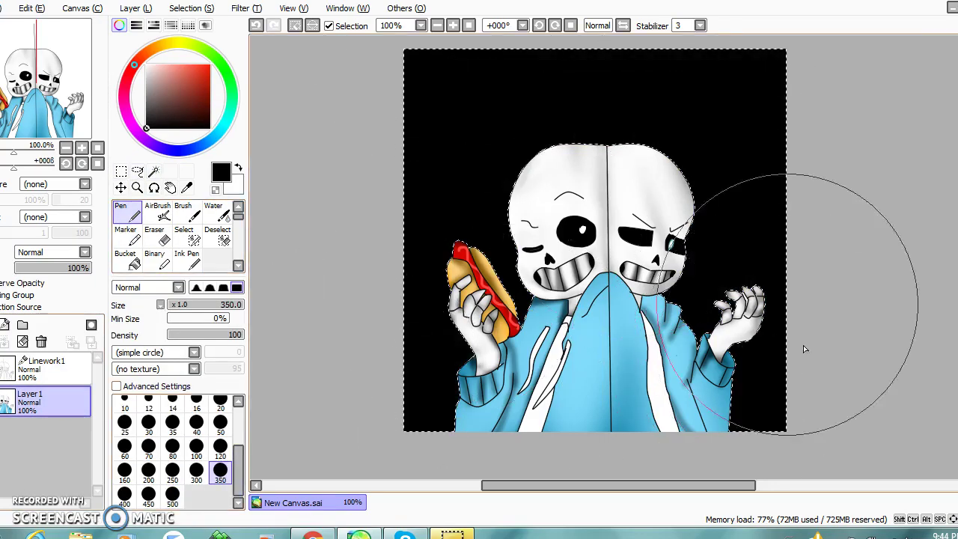
{"action": "left_click", "coordinate": [255, 25]}
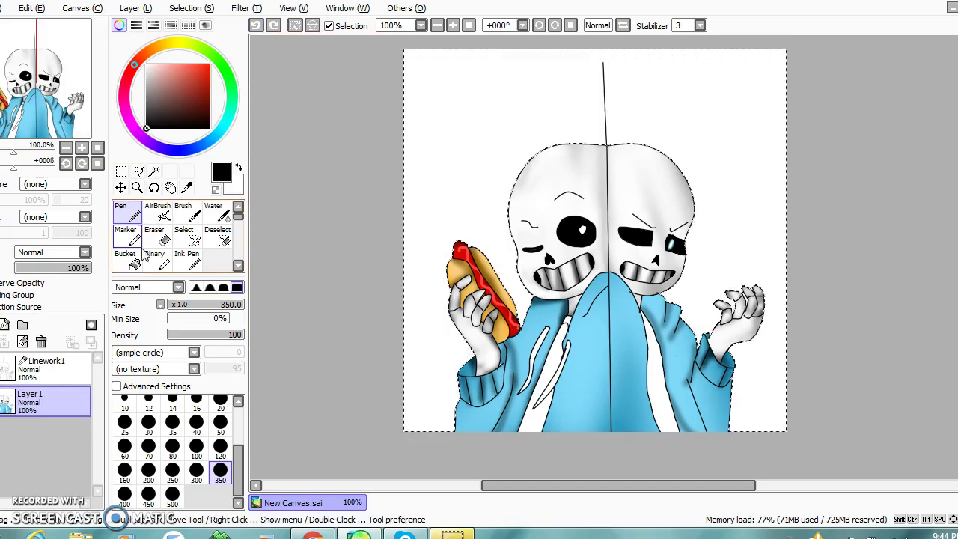
Extend the central dividing line on Linework1 to the canvas's upper edge by moving its end control point.
{"action": "left_click", "coordinate": [47, 375]}
{"action": "left_click", "coordinate": [132, 236]}
{"action": "left_click_drag", "start_coordinate": [603, 64], "coordinate": [604, 50]}
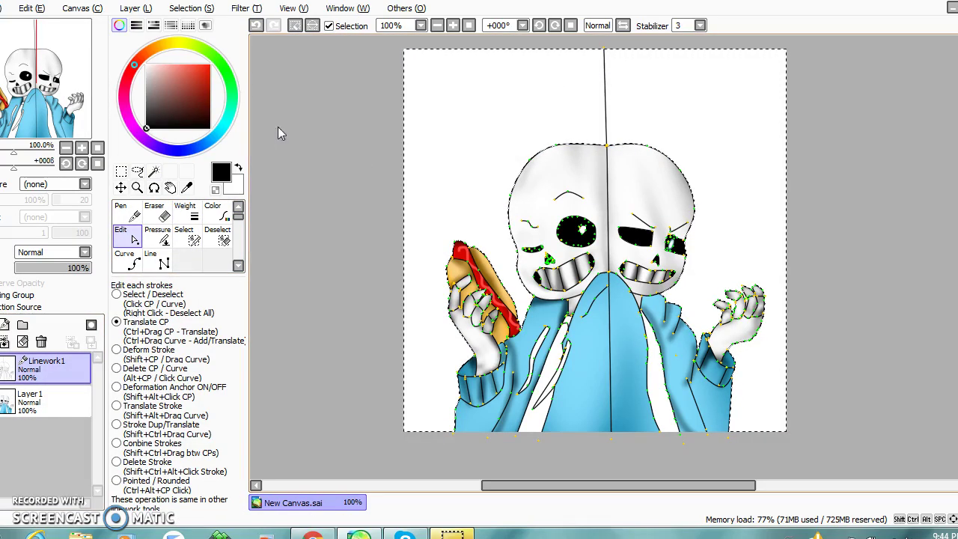
Select the background beside the left skeleton from Linework1 and paint its upper part black on Layer1 with the Pen at size 120.
{"action": "left_click", "coordinate": [153, 171]}
{"action": "left_click", "coordinate": [463, 140]}
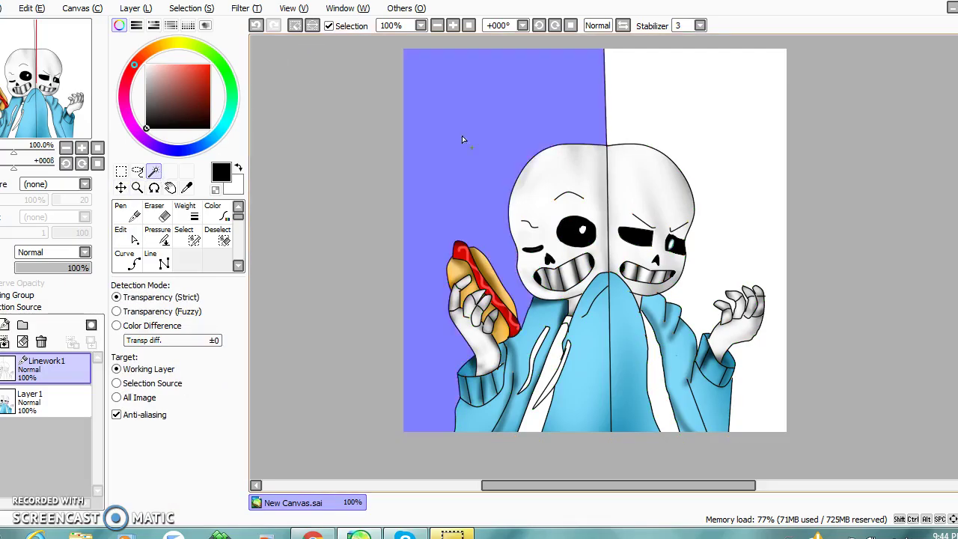
{"action": "left_click", "coordinate": [38, 404]}
{"action": "left_click", "coordinate": [124, 212]}
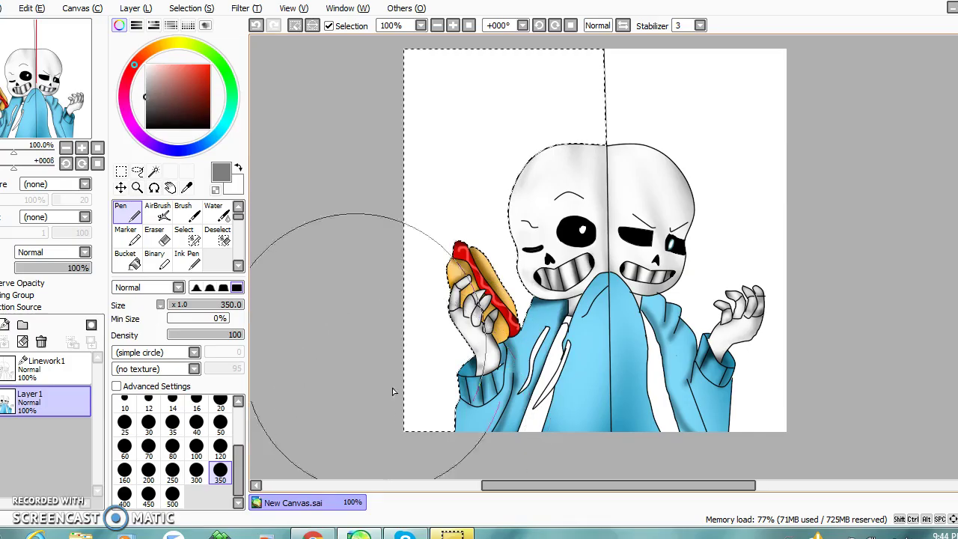
{"action": "left_click", "coordinate": [169, 151]}
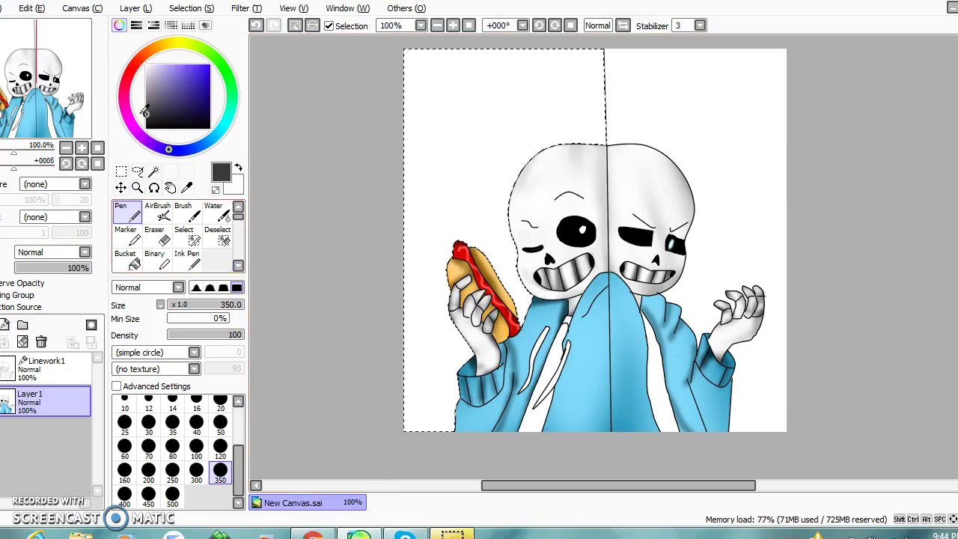
{"action": "left_click", "coordinate": [220, 403]}
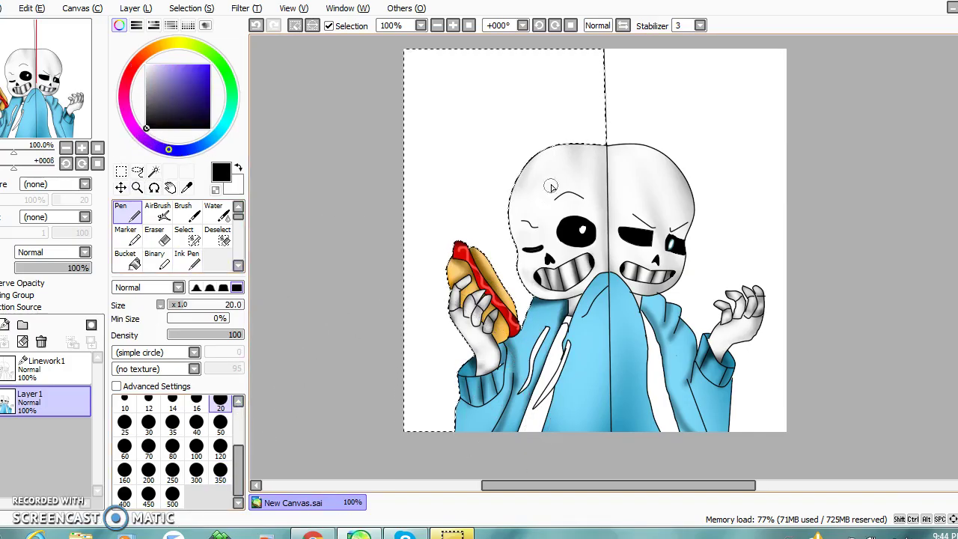
{"action": "left_click", "coordinate": [220, 449]}
{"action": "mouse_move", "coordinate": [392, 68]}
{"action": "left_mouse_down"}
{"action": "mouse_move", "coordinate": [620, 96]}
{"action": "mouse_move", "coordinate": [674, 224]}
{"action": "left_mouse_up"}
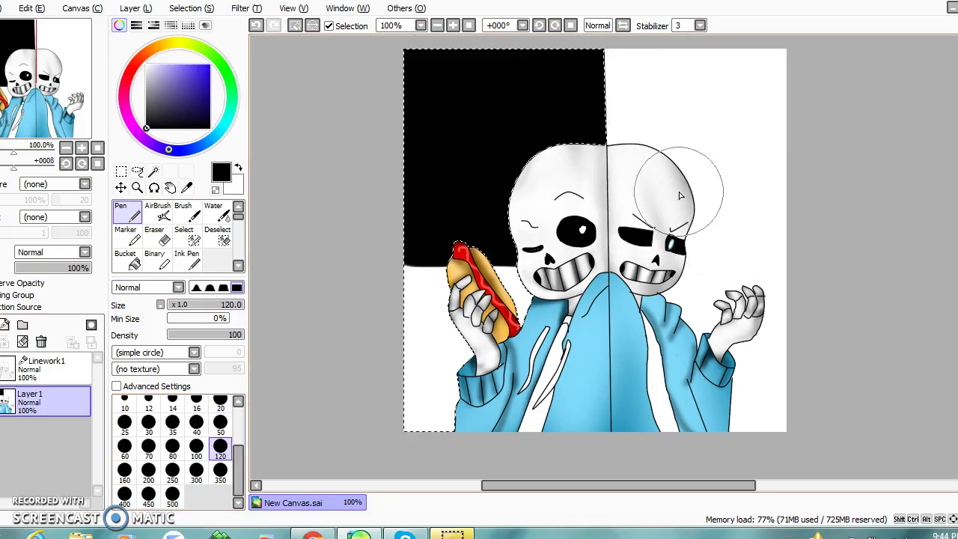
Try placing large light-blue dots on the black sky with the Pen at size 50, and undo them.
{"action": "left_click", "coordinate": [219, 138]}
{"action": "left_click", "coordinate": [193, 88]}
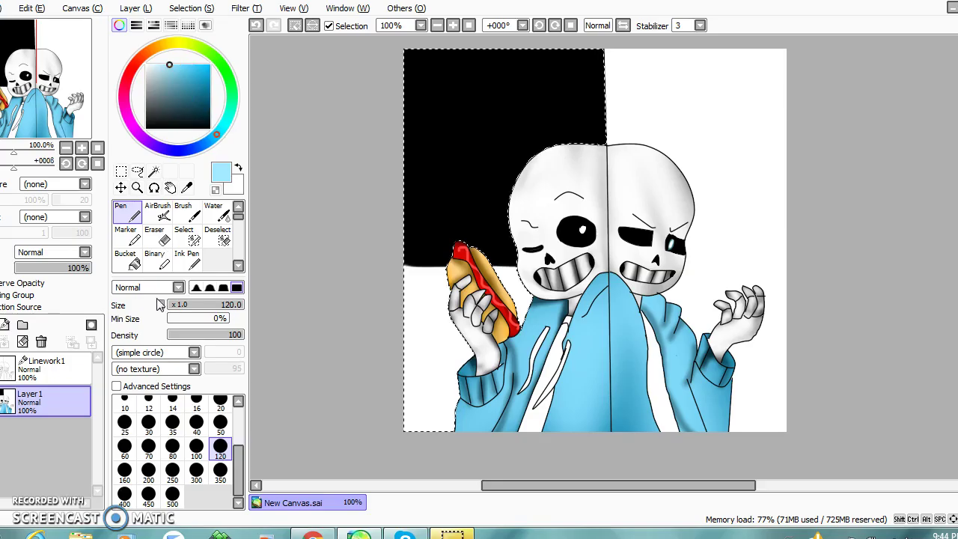
{"action": "left_click", "coordinate": [220, 424]}
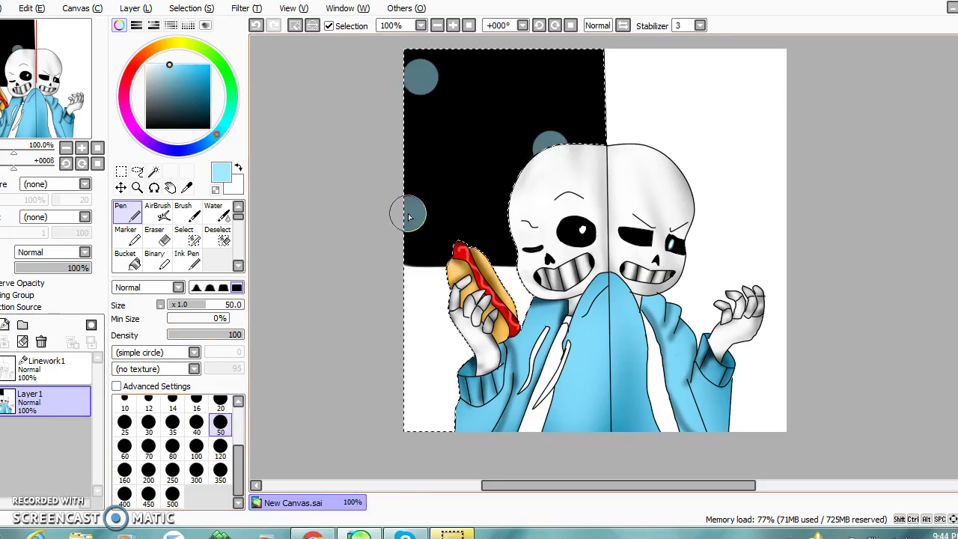
{"action": "left_click", "coordinate": [255, 26]}
{"action": "left_click", "coordinate": [275, 25]}
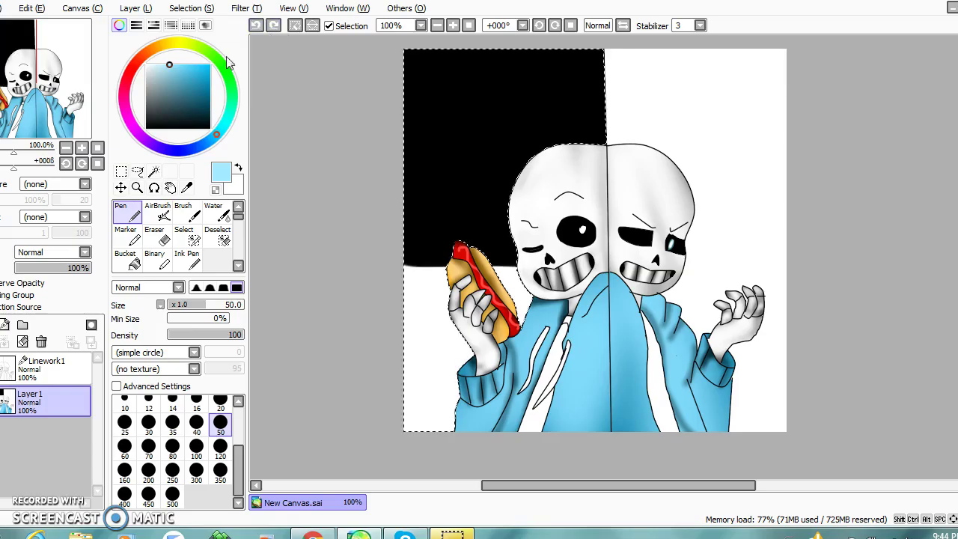
Dot pale yellow stars across the black sky with the Pen at size 14, and add rays to two of them at size 4.
{"action": "left_click", "coordinate": [178, 45]}
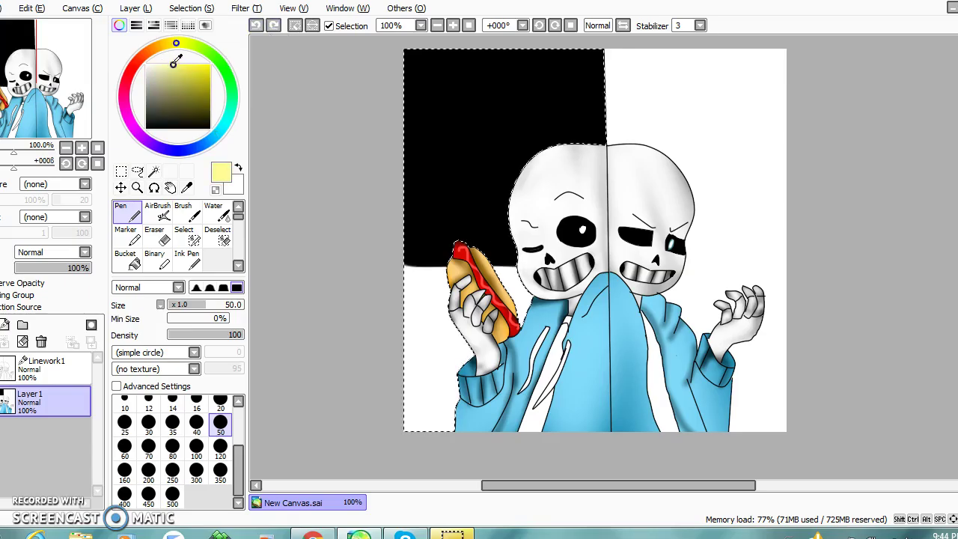
{"action": "left_click", "coordinate": [173, 403]}
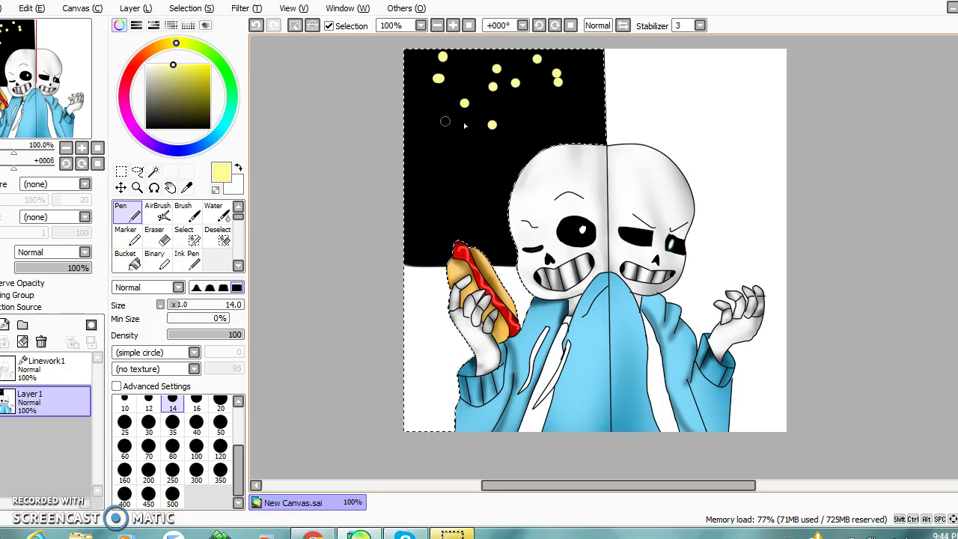
{"action": "scroll", "coordinate": [230, 402], "scroll_direction": "up", "scroll_amount": 2}
{"action": "left_click", "coordinate": [220, 404]}
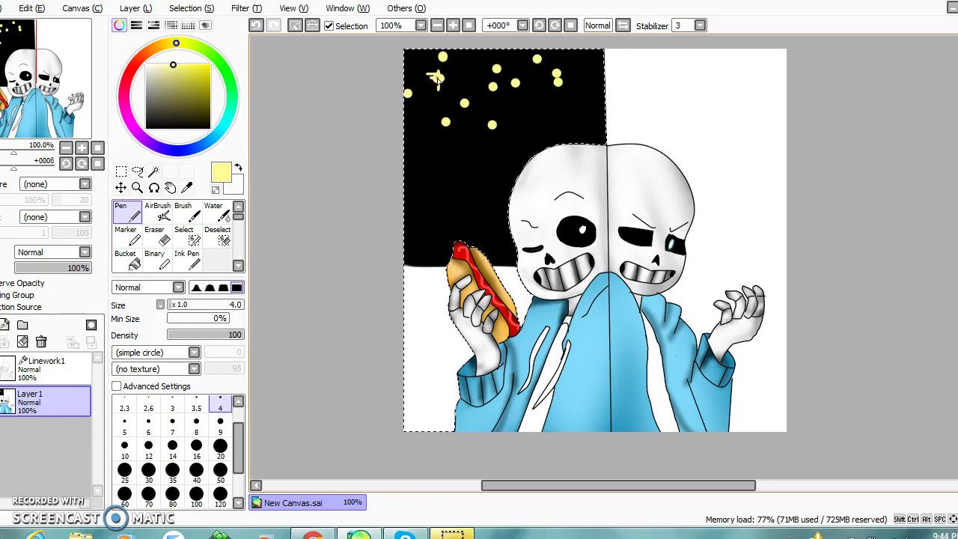
{"action": "mouse_move", "coordinate": [534, 63]}
{"action": "left_mouse_down"}
{"action": "mouse_move", "coordinate": [542, 53]}
{"action": "mouse_move", "coordinate": [541, 62]}
{"action": "left_mouse_up"}
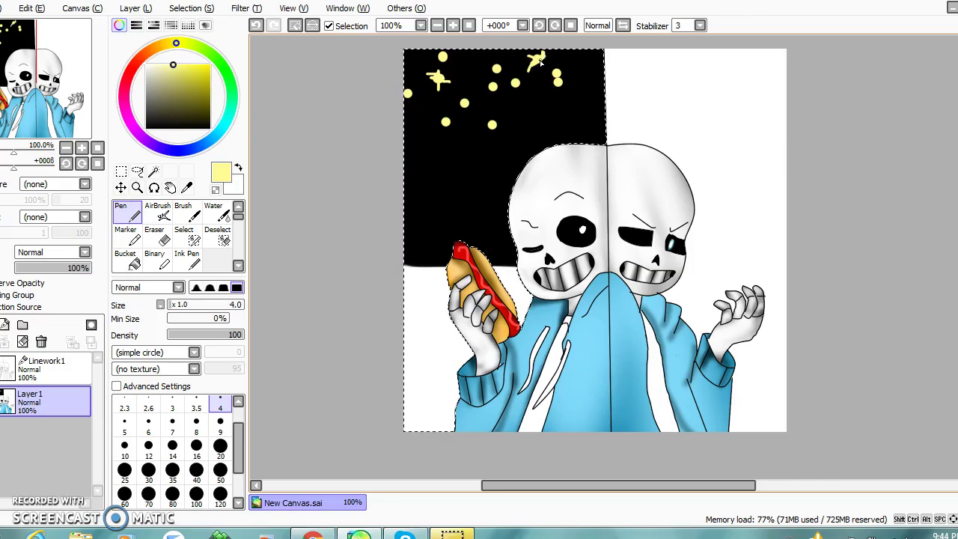
{"action": "left_click", "coordinate": [313, 533]}
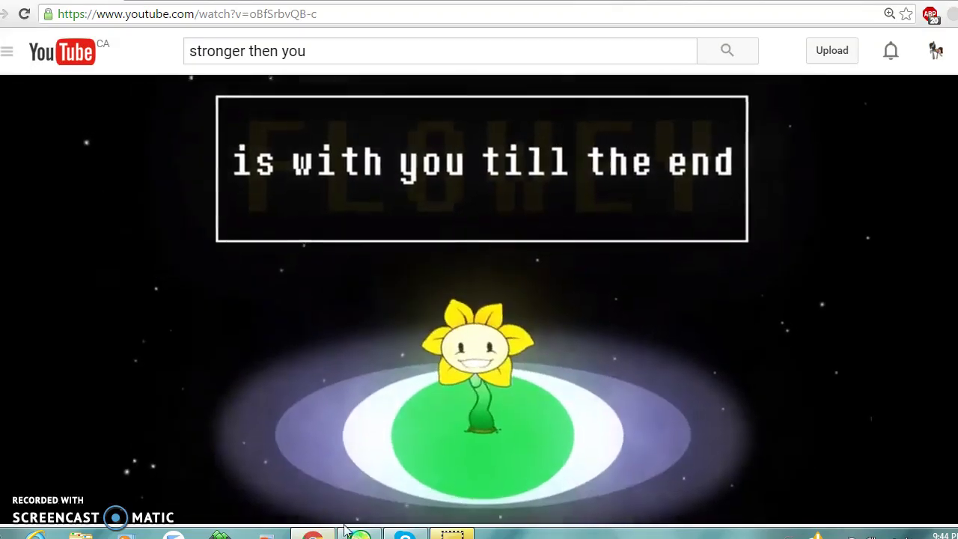
{"action": "left_click", "coordinate": [404, 533]}
{"action": "left_click", "coordinate": [359, 533]}
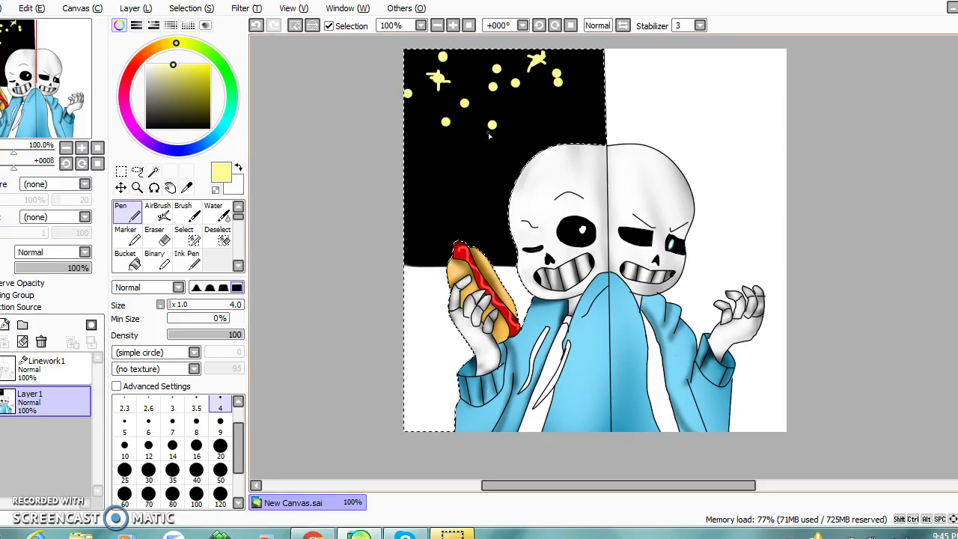
Clear the selection and select the white background beside the right skeleton on Layer1 with the Magic Wand.
{"action": "left_click", "coordinate": [294, 25]}
{"action": "left_click", "coordinate": [153, 170]}
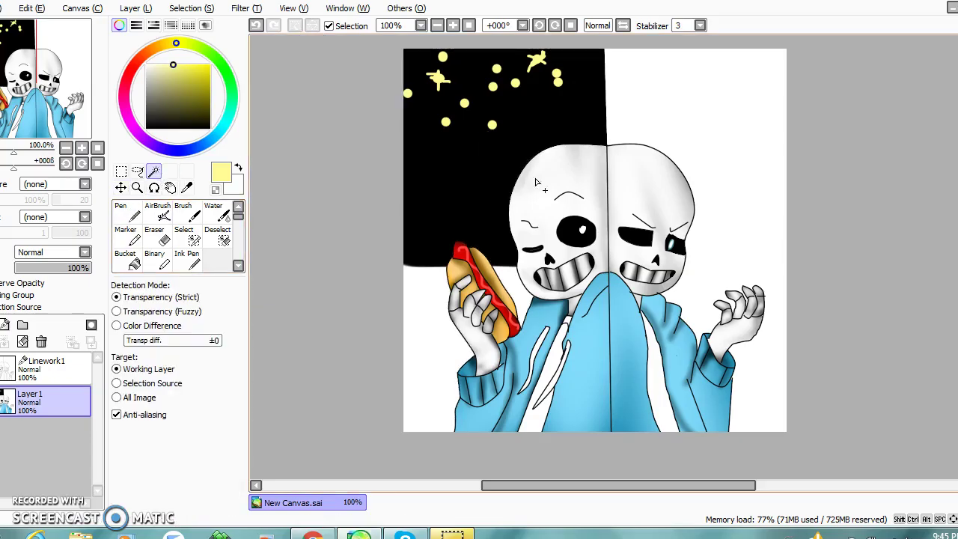
{"action": "left_click", "coordinate": [726, 152]}
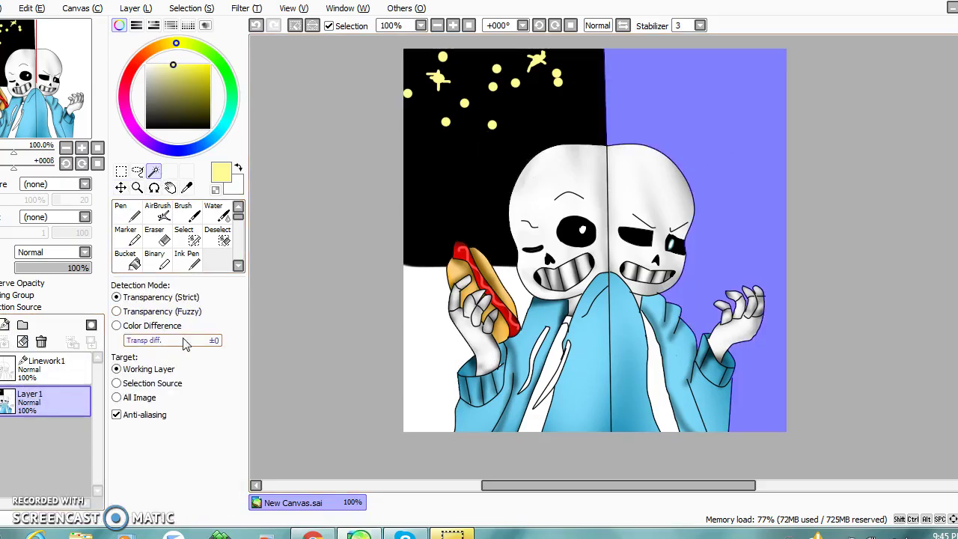
Fill the selected right background golden yellow on Layer1 with the Pen at size 500.
{"action": "left_click", "coordinate": [127, 214]}
{"action": "left_click_drag", "start_coordinate": [506, 490], "coordinate": [531, 490]}
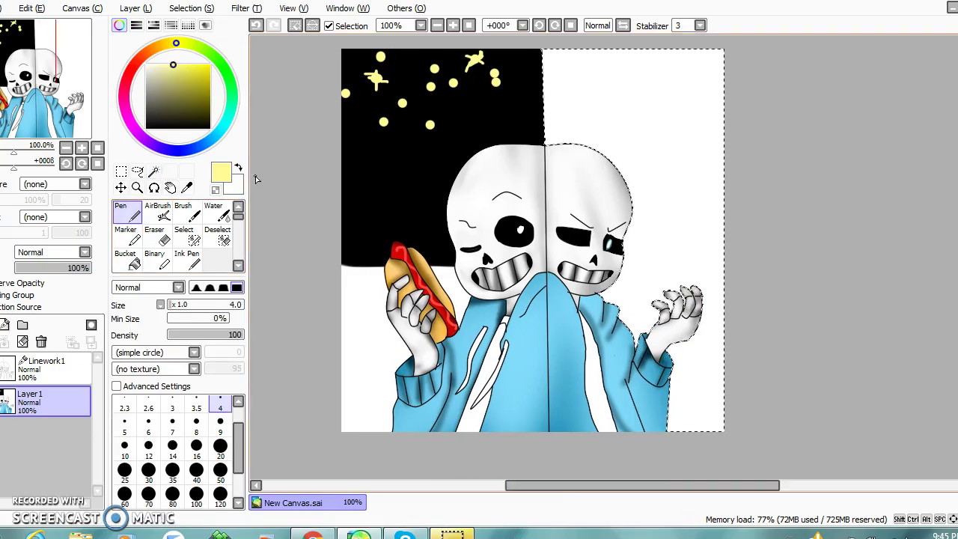
{"action": "scroll", "coordinate": [224, 434], "scroll_direction": "down", "scroll_amount": 3}
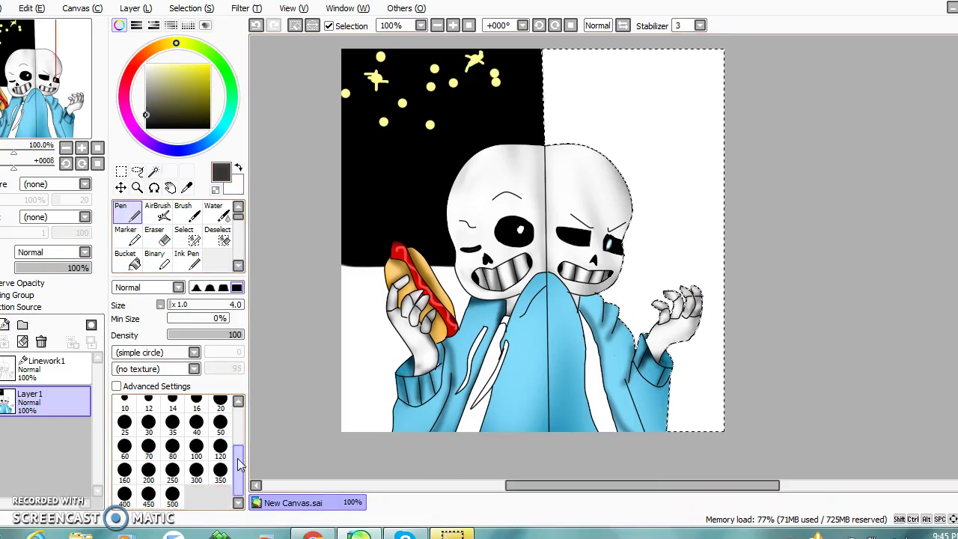
{"action": "left_click", "coordinate": [173, 494]}
{"action": "left_click", "coordinate": [453, 25]}
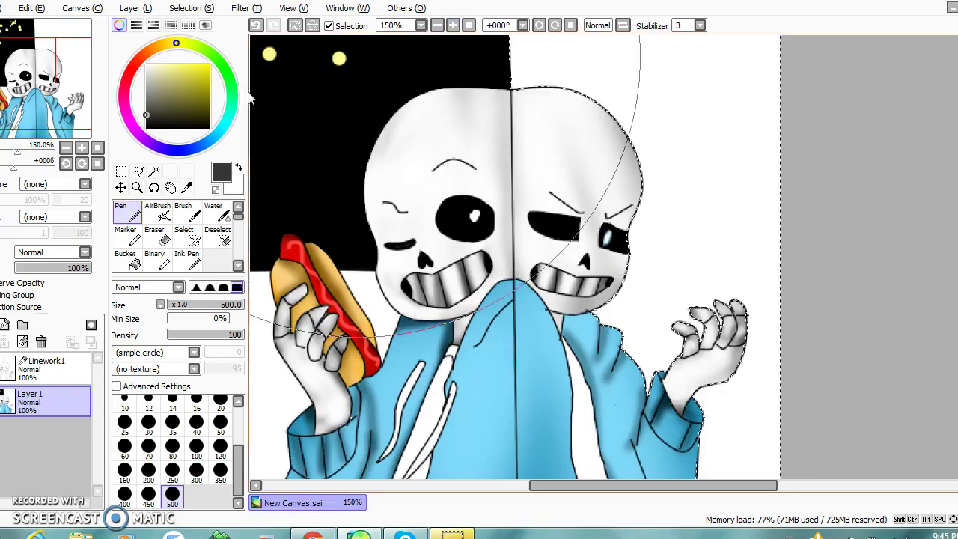
{"action": "left_click", "coordinate": [164, 45]}
{"action": "left_click", "coordinate": [189, 66]}
{"action": "left_click_drag", "start_coordinate": [633, 113], "coordinate": [695, 379]}
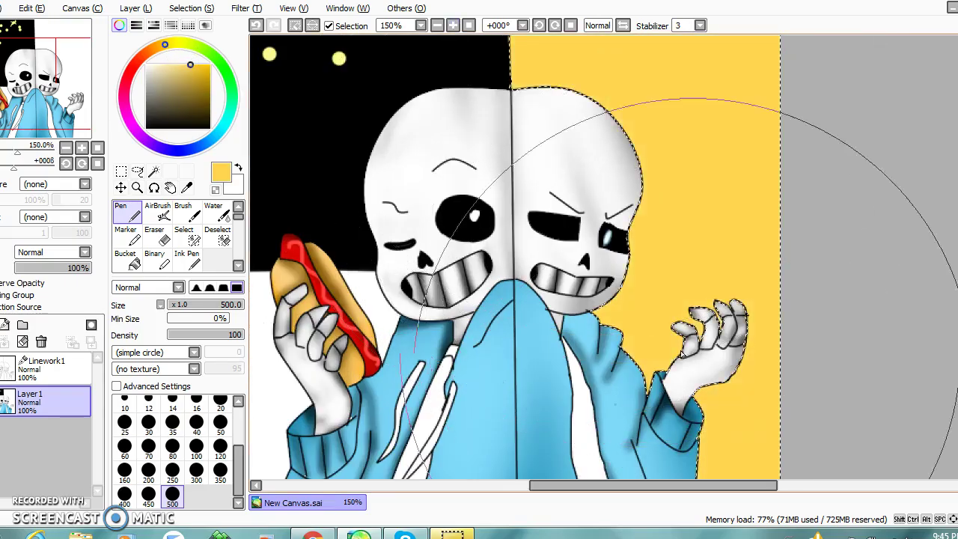
Paint a dark brown lattice on the yellow background behind and below the right hand with the Pen at size 16.
{"action": "left_click", "coordinate": [206, 101]}
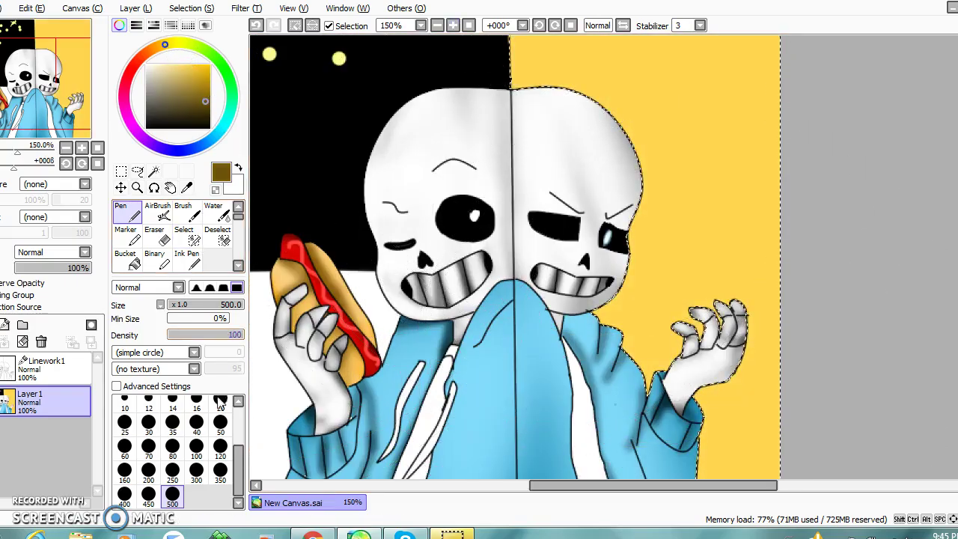
{"action": "left_click", "coordinate": [196, 404]}
{"action": "left_click_drag", "start_coordinate": [626, 369], "coordinate": [675, 358]}
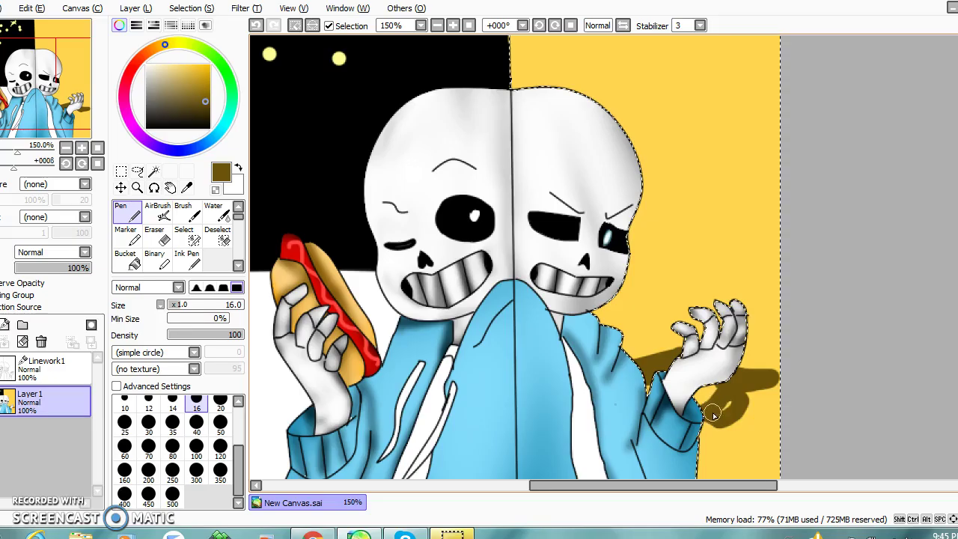
{"action": "scroll", "coordinate": [740, 374], "scroll_direction": "down", "scroll_amount": 2}
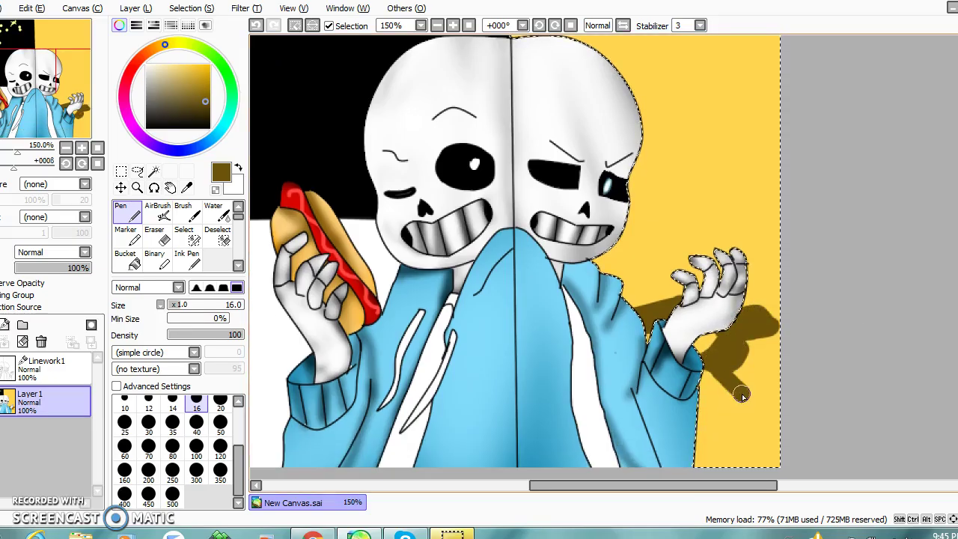
{"action": "left_click_drag", "start_coordinate": [723, 395], "coordinate": [716, 421]}
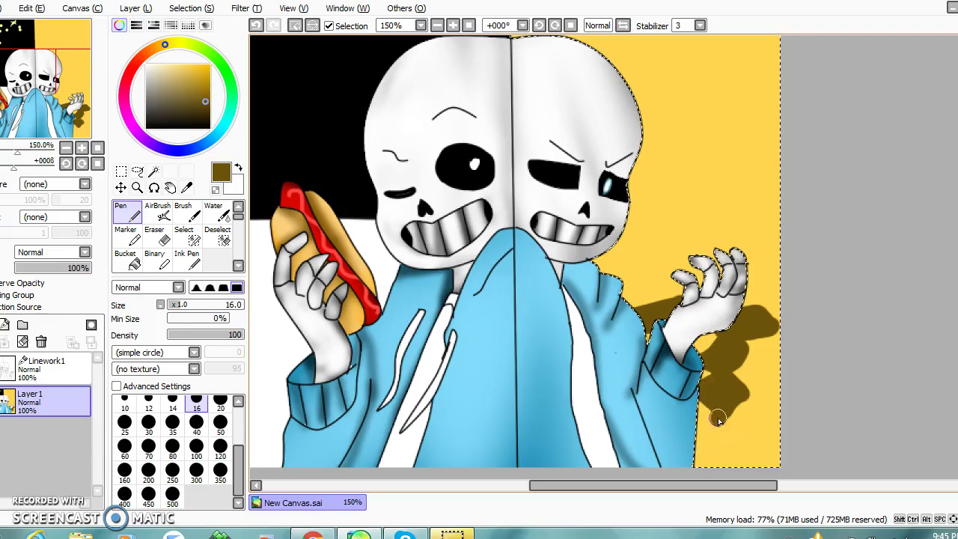
{"action": "mouse_move", "coordinate": [699, 452]}
{"action": "left_mouse_down"}
{"action": "mouse_move", "coordinate": [763, 446]}
{"action": "mouse_move", "coordinate": [778, 438]}
{"action": "mouse_move", "coordinate": [772, 423]}
{"action": "mouse_move", "coordinate": [738, 432]}
{"action": "mouse_move", "coordinate": [765, 435]}
{"action": "mouse_move", "coordinate": [748, 463]}
{"action": "mouse_move", "coordinate": [766, 463]}
{"action": "mouse_move", "coordinate": [757, 393]}
{"action": "mouse_move", "coordinate": [770, 423]}
{"action": "left_mouse_up"}
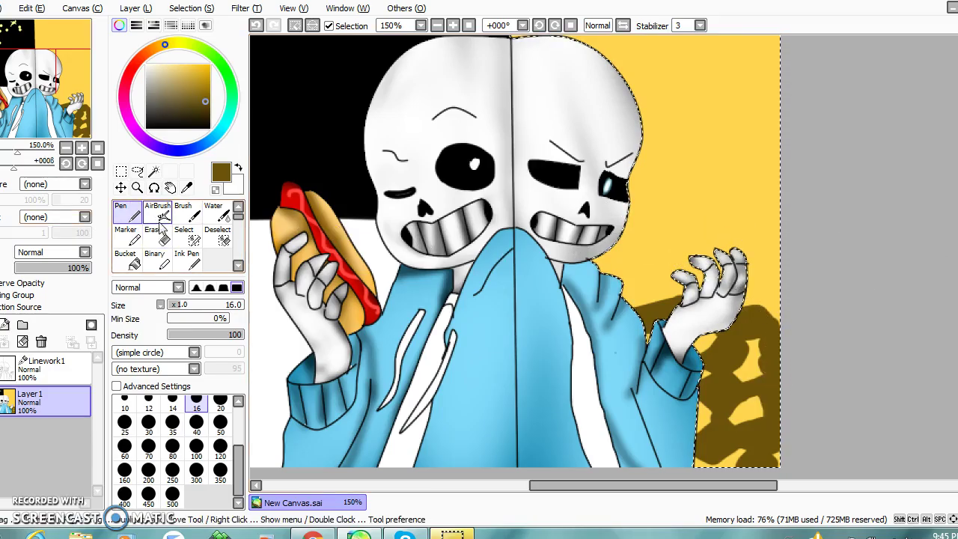
Draw a pale yellow triangle above the right hand with the Pen at size 16, and fill its inside with the Bucket.
{"action": "left_click", "coordinate": [181, 74]}
{"action": "left_click", "coordinate": [176, 65]}
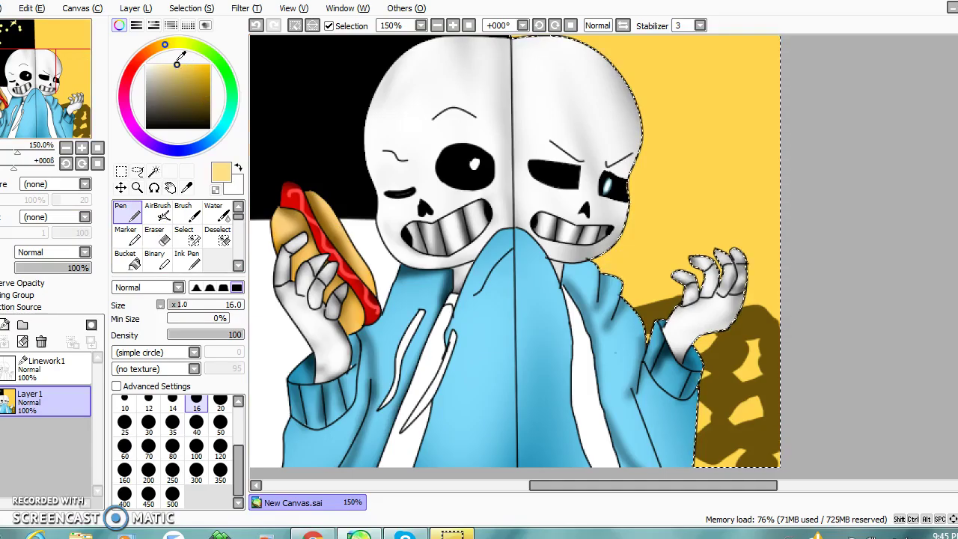
{"action": "mouse_move", "coordinate": [664, 148]}
{"action": "left_mouse_down"}
{"action": "mouse_move", "coordinate": [700, 48]}
{"action": "mouse_move", "coordinate": [734, 130]}
{"action": "mouse_move", "coordinate": [655, 151]}
{"action": "left_mouse_up"}
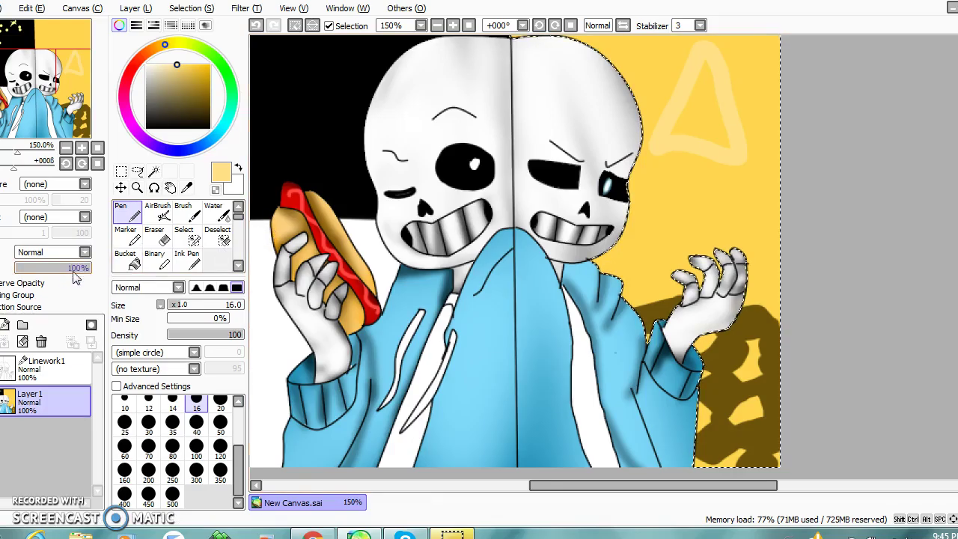
{"action": "left_click", "coordinate": [125, 258]}
{"action": "left_click", "coordinate": [704, 114]}
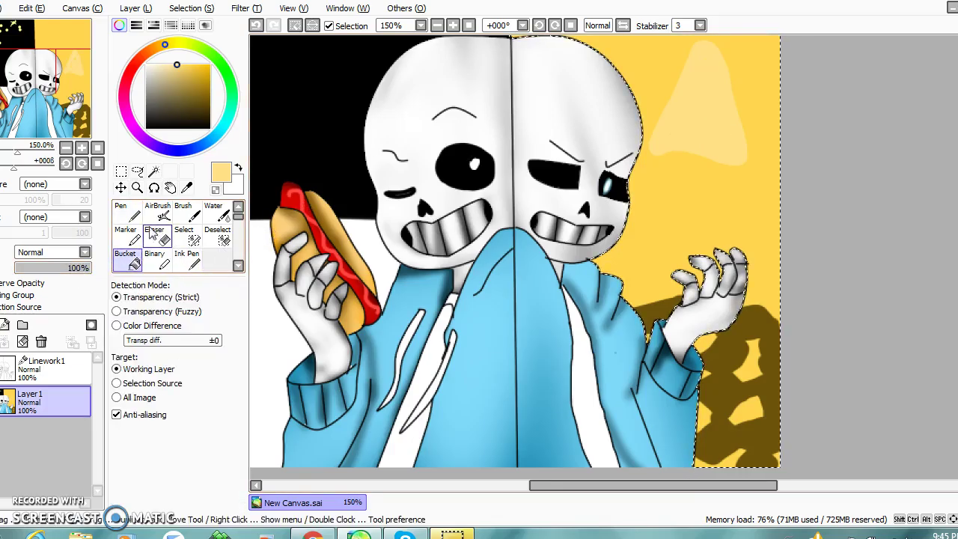
Soften the edges of the pale yellow triangle above the right hand with the AirBrush at size 50.
{"action": "left_click", "coordinate": [127, 214]}
{"action": "left_click", "coordinate": [159, 214]}
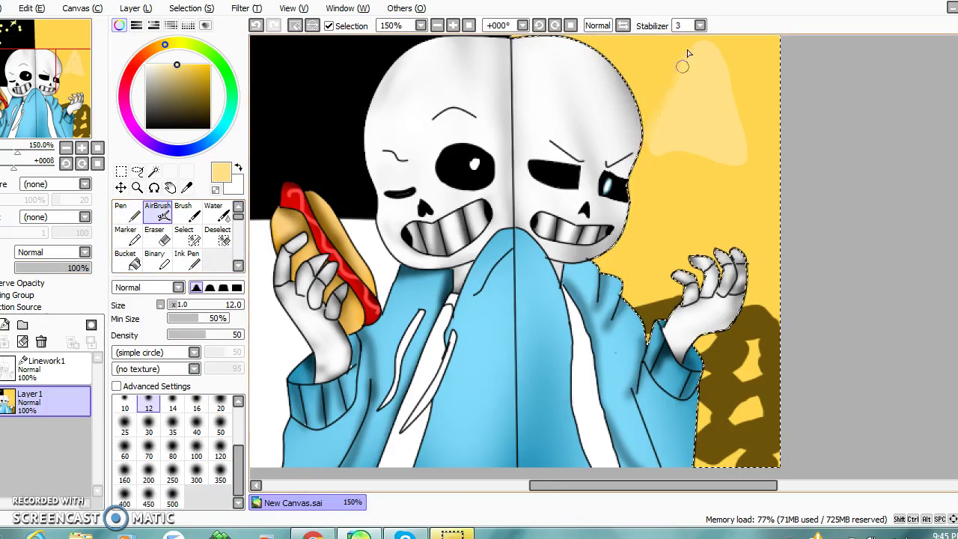
{"action": "left_click", "coordinate": [220, 407]}
{"action": "left_click", "coordinate": [220, 426]}
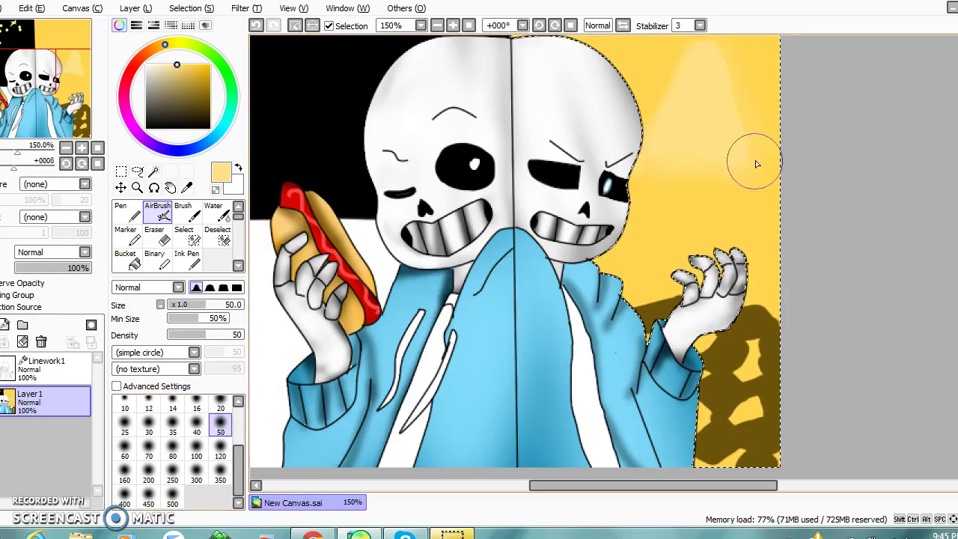
Clear the selection and add a new layer above Linework1.
{"action": "left_click", "coordinate": [294, 26]}
{"action": "double_click", "coordinate": [436, 27]}
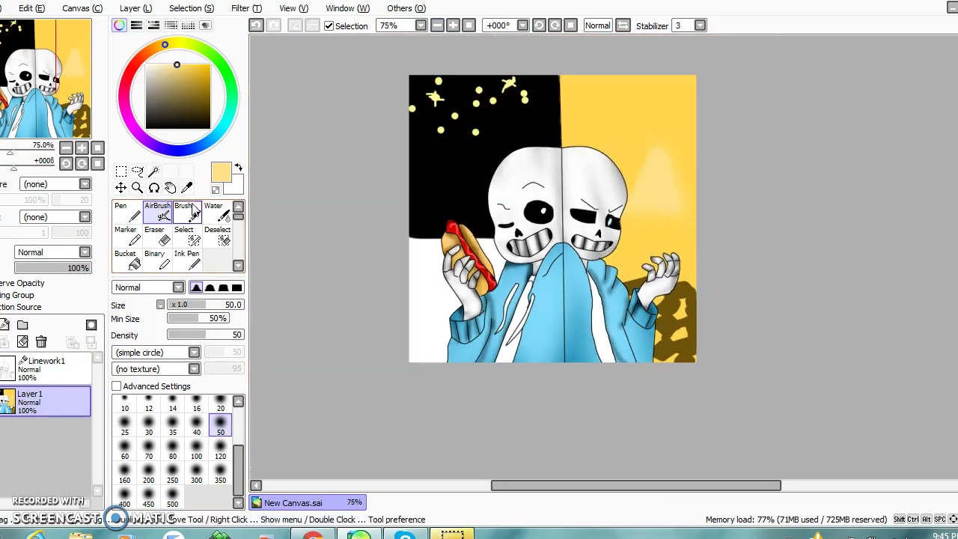
{"action": "left_click", "coordinate": [33, 373]}
{"action": "left_click", "coordinate": [5, 324]}
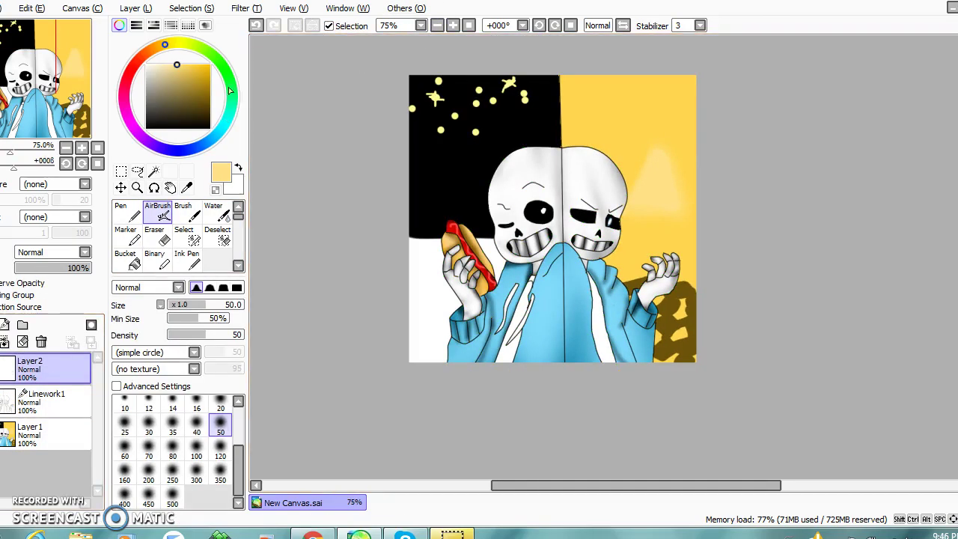
Try darkening the whole picture with black on Layer2 using the AirBrush at size 500.
{"action": "left_click", "coordinate": [172, 497]}
{"action": "mouse_move", "coordinate": [406, 192]}
{"action": "left_mouse_down"}
{"action": "mouse_move", "coordinate": [502, 352]}
{"action": "mouse_move", "coordinate": [722, 299]}
{"action": "mouse_move", "coordinate": [748, 225]}
{"action": "left_mouse_up"}
{"action": "left_click", "coordinate": [452, 25]}
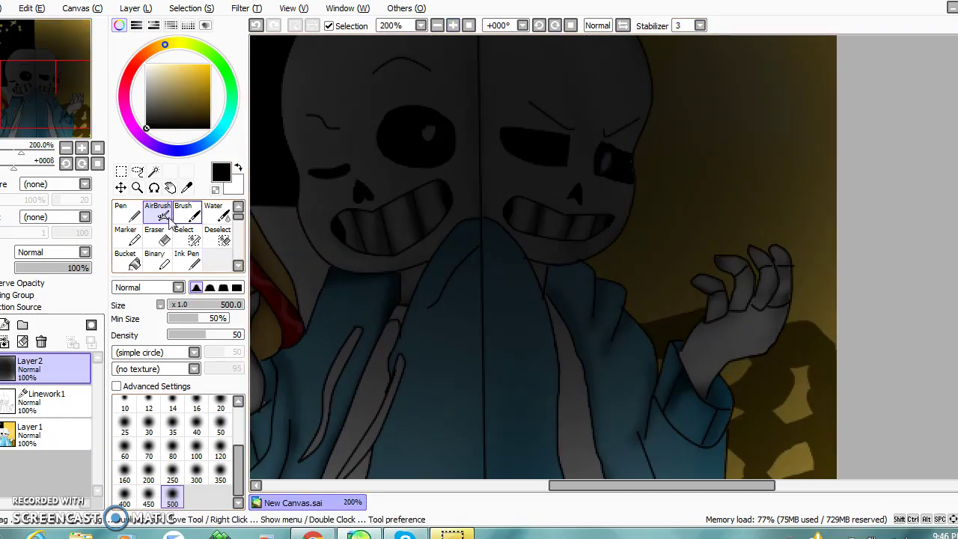
{"action": "left_click", "coordinate": [256, 25]}
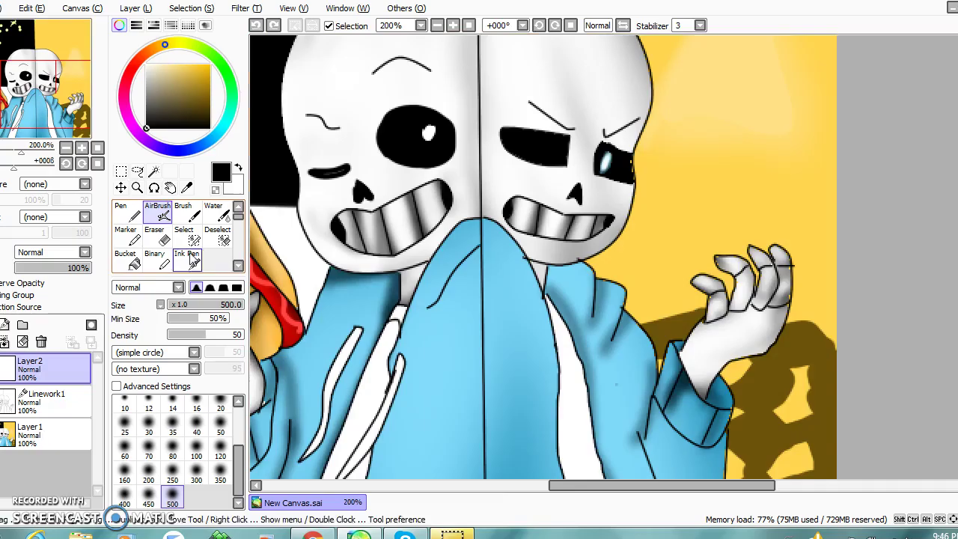
Select the right background and the right skeleton's skull and jacket areas with the Magic Wand, working on Linework1.
{"action": "left_click", "coordinate": [437, 25]}
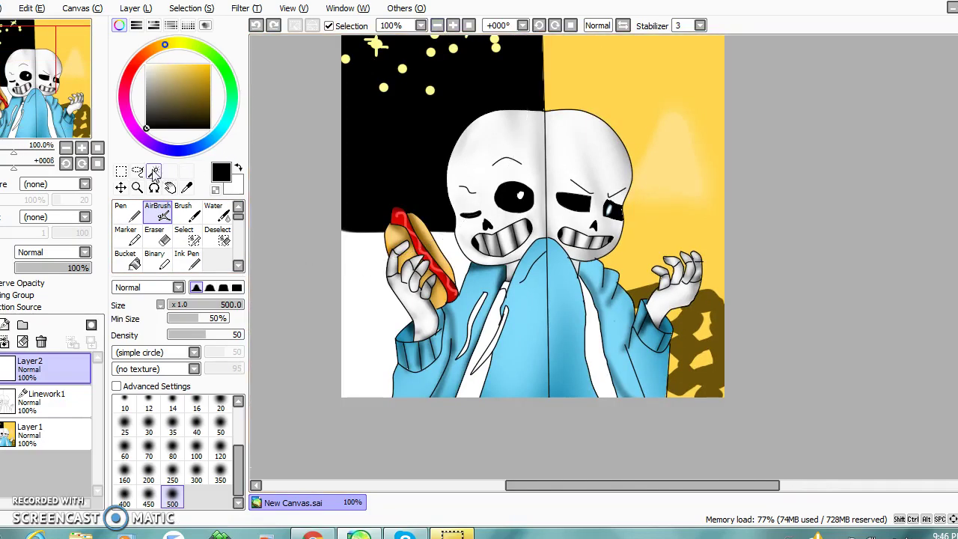
{"action": "left_click", "coordinate": [153, 172]}
{"action": "left_click", "coordinate": [46, 397]}
{"action": "left_click", "coordinate": [628, 217]}
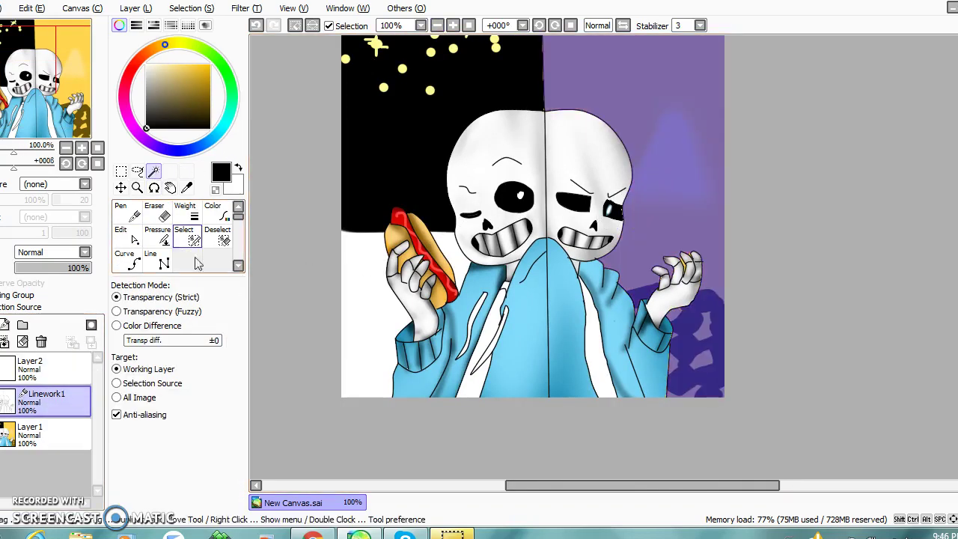
{"action": "left_click", "coordinate": [597, 171]}
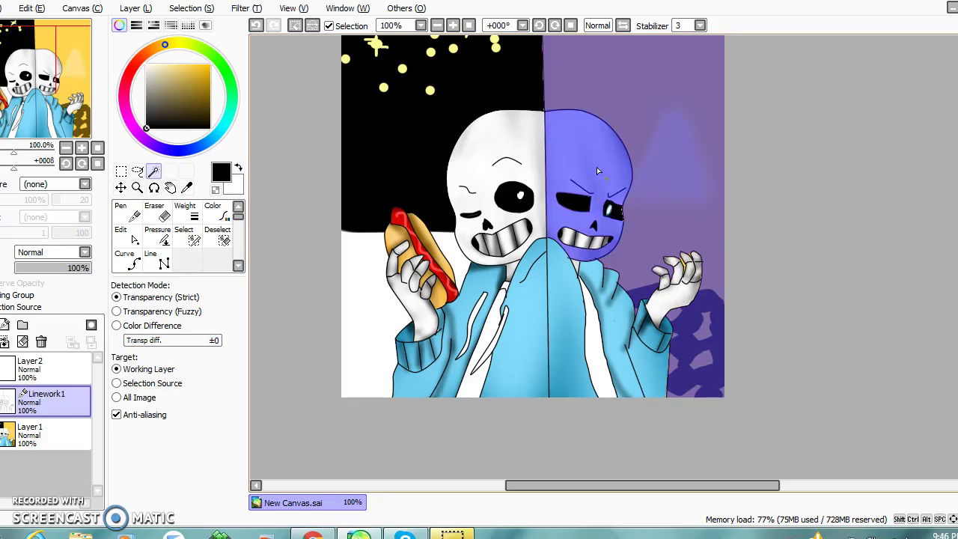
{"action": "left_click", "coordinate": [590, 301]}
{"action": "left_click", "coordinate": [575, 313]}
{"action": "left_click", "coordinate": [594, 280]}
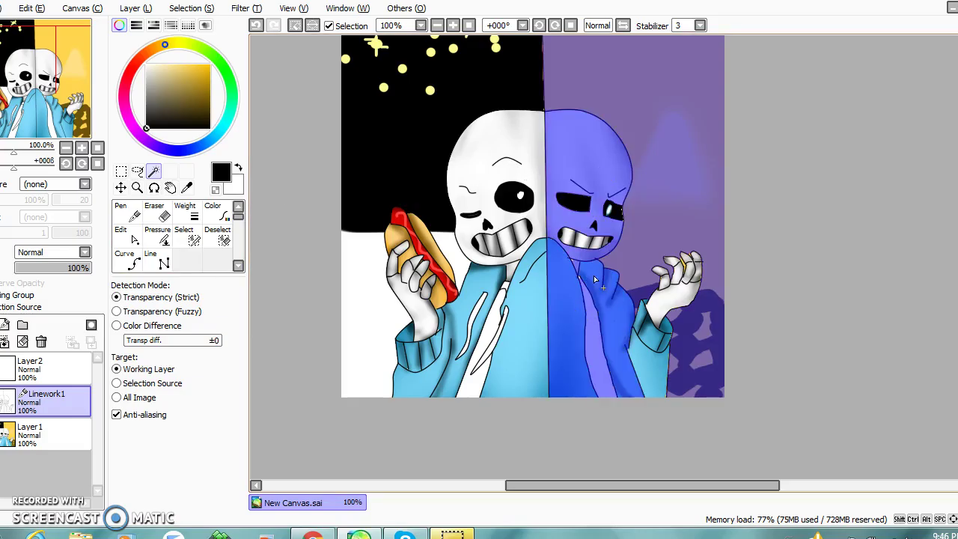
{"action": "left_click", "coordinate": [313, 533]}
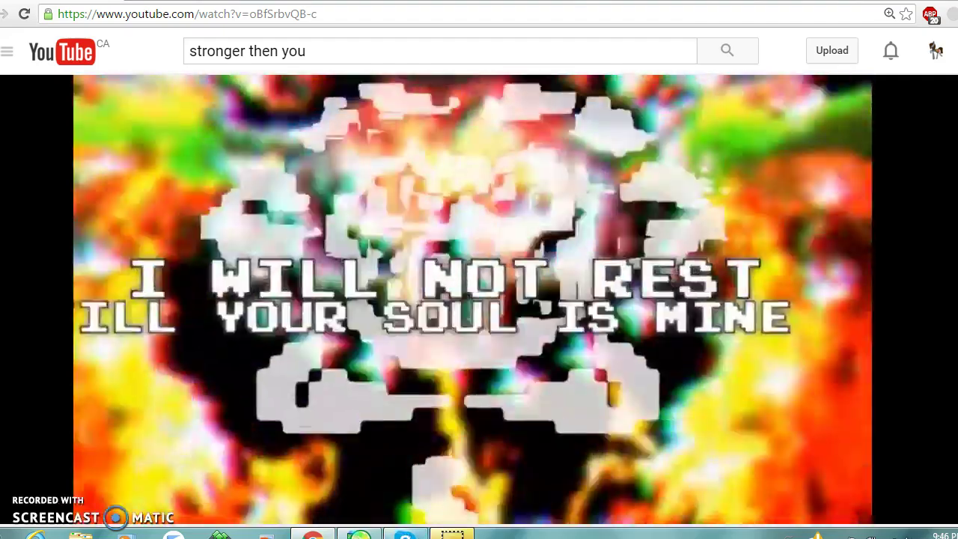
{"action": "left_click", "coordinate": [404, 533]}
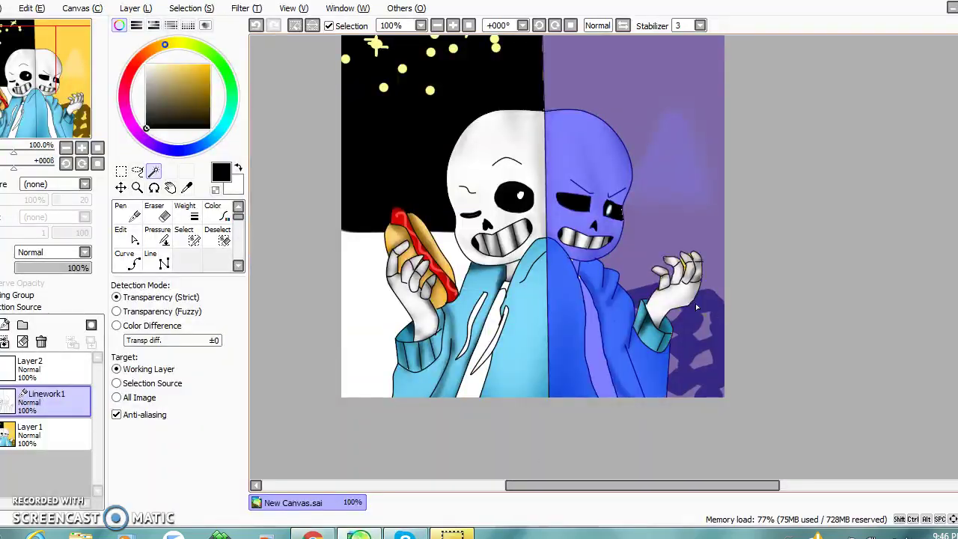
Add the right skeleton's hand, cuff, eye sockets and teeth to the selection with the Select brush at sizes 500 and 50.
{"action": "left_click", "coordinate": [193, 238]}
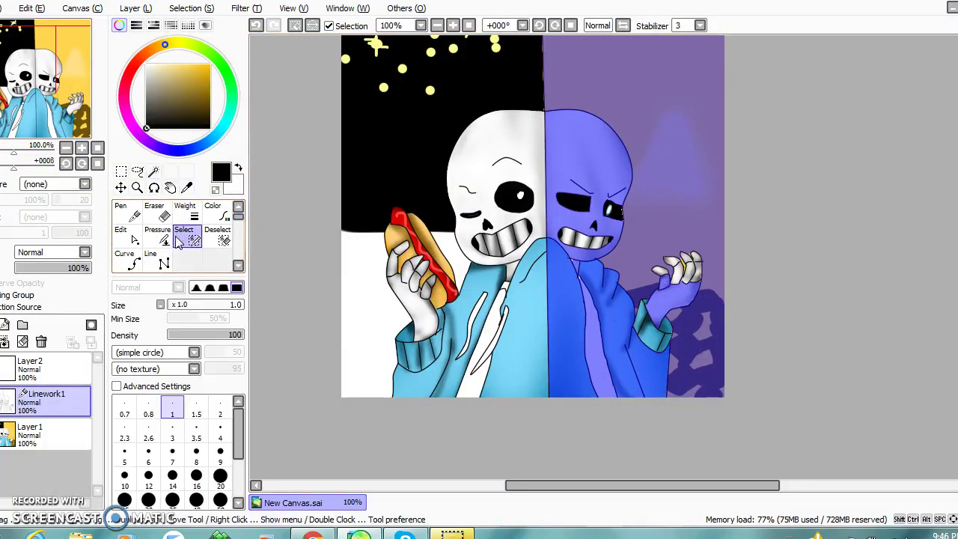
{"action": "left_click_drag", "start_coordinate": [238, 426], "coordinate": [238, 471]}
{"action": "left_click", "coordinate": [172, 494]}
{"action": "left_click_drag", "start_coordinate": [713, 332], "coordinate": [770, 250]}
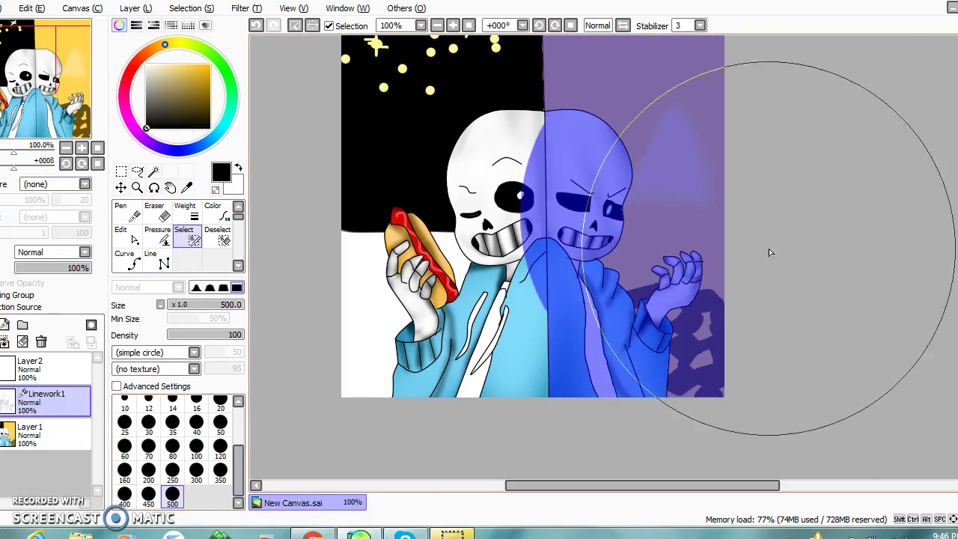
{"action": "left_click", "coordinate": [256, 24]}
{"action": "mouse_move", "coordinate": [865, 250]}
{"action": "left_mouse_down"}
{"action": "mouse_move", "coordinate": [813, 182]}
{"action": "mouse_move", "coordinate": [822, 337]}
{"action": "mouse_move", "coordinate": [788, 297]}
{"action": "mouse_move", "coordinate": [787, 260]}
{"action": "mouse_move", "coordinate": [781, 288]}
{"action": "mouse_move", "coordinate": [790, 296]}
{"action": "mouse_move", "coordinate": [754, 282]}
{"action": "mouse_move", "coordinate": [757, 242]}
{"action": "mouse_move", "coordinate": [750, 255]}
{"action": "mouse_move", "coordinate": [652, 241]}
{"action": "left_mouse_up"}
{"action": "left_click", "coordinate": [220, 423]}
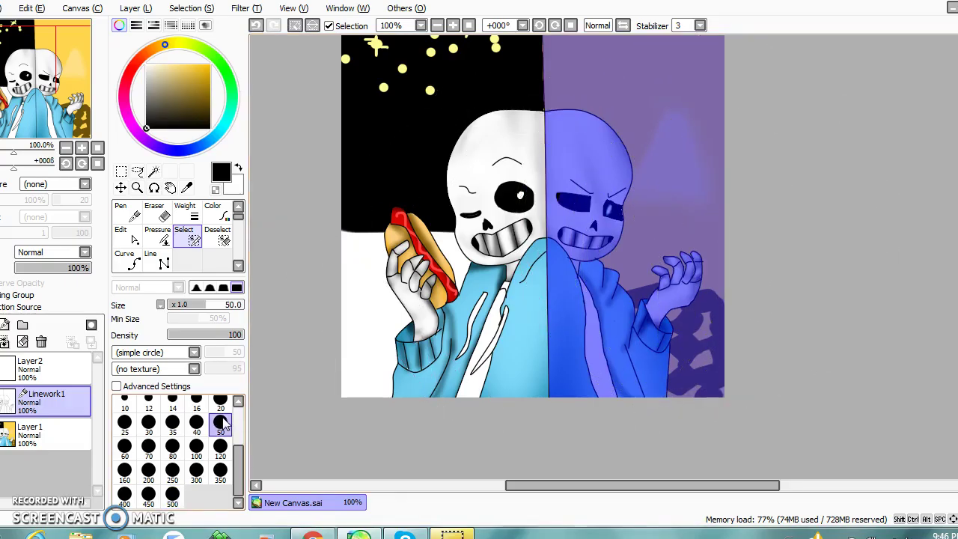
Darken the selected right half with black on Layer2 using the AirBrush at size 500.
{"action": "left_click", "coordinate": [38, 367]}
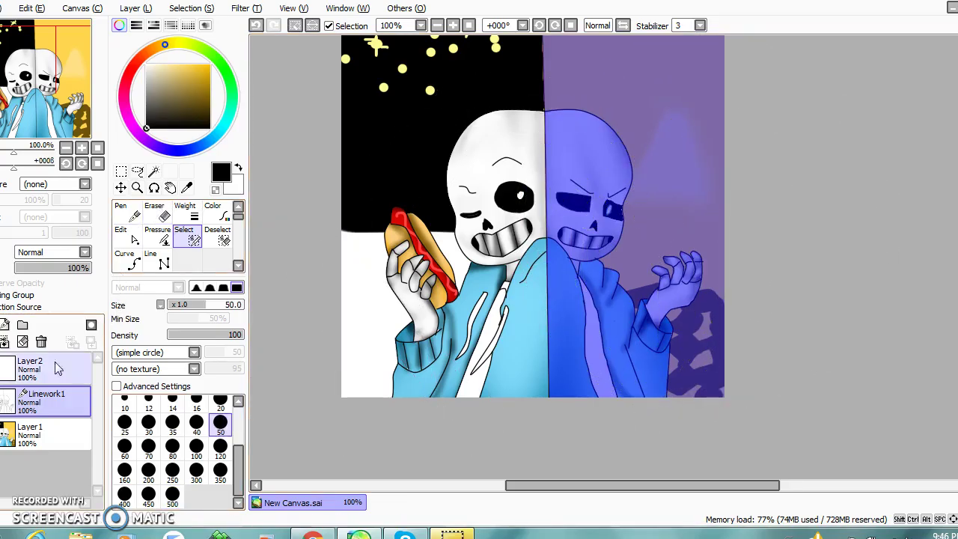
{"action": "mouse_move", "coordinate": [589, 76]}
{"action": "left_mouse_down"}
{"action": "mouse_move", "coordinate": [616, 243]}
{"action": "mouse_move", "coordinate": [641, 86]}
{"action": "mouse_move", "coordinate": [772, 27]}
{"action": "left_mouse_up"}
{"action": "left_click", "coordinate": [452, 26]}
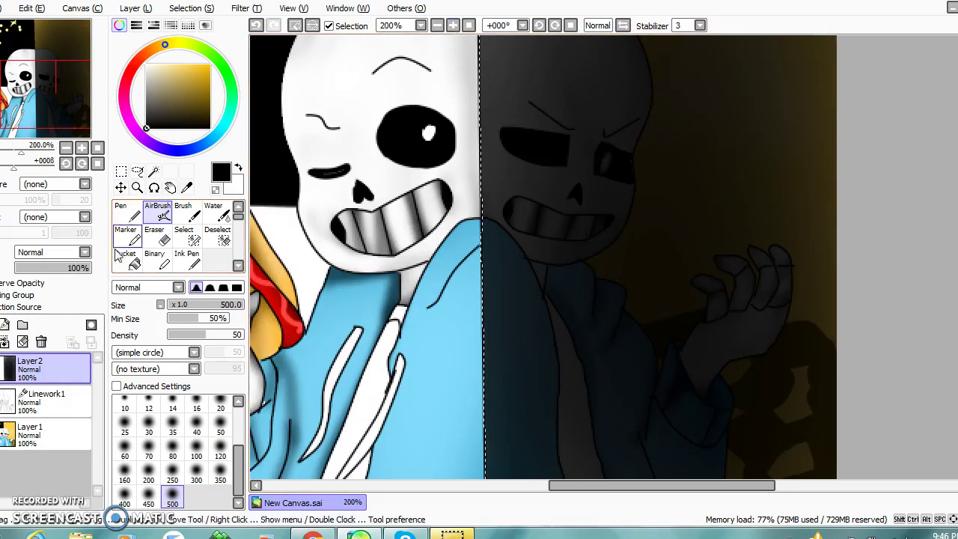
Erase the shadow on Layer2 beside the right skeleton's glowing eye and in the upper right background with the Eraser at size 9.
{"action": "left_click", "coordinate": [154, 238]}
{"action": "left_click", "coordinate": [220, 417]}
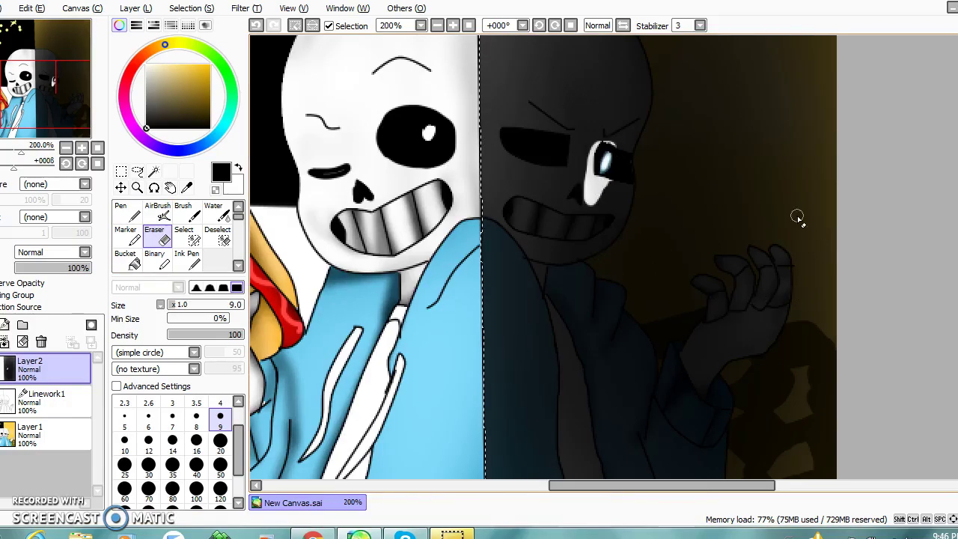
{"action": "mouse_move", "coordinate": [746, 110]}
{"action": "left_mouse_down"}
{"action": "mouse_move", "coordinate": [742, 75]}
{"action": "mouse_move", "coordinate": [691, 96]}
{"action": "mouse_move", "coordinate": [723, 165]}
{"action": "mouse_move", "coordinate": [637, 102]}
{"action": "left_mouse_up"}
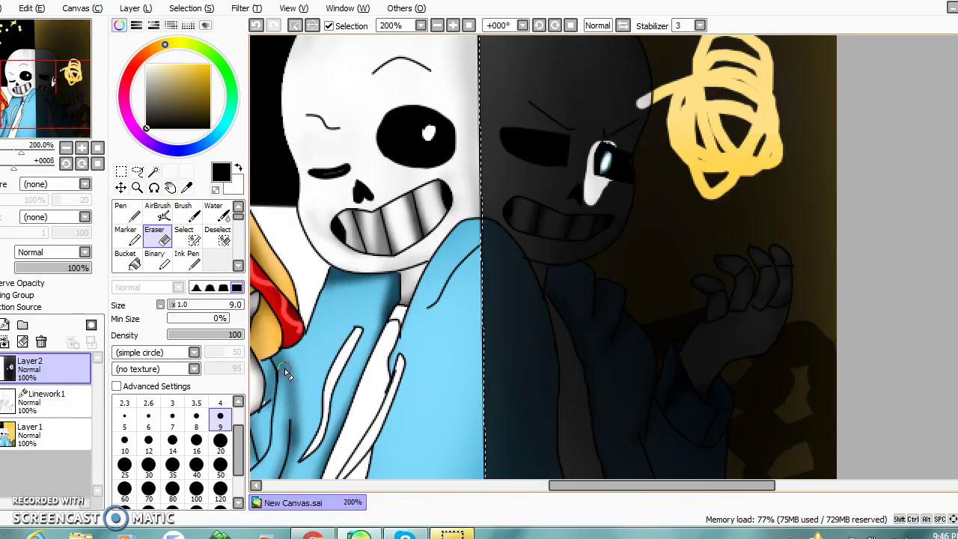
Erase shadow from the right background, hand, skull edge, teeth, chin and jacket edge on Layer2 with the Eraser at size 20.
{"action": "left_click", "coordinate": [220, 440]}
{"action": "mouse_move", "coordinate": [643, 45]}
{"action": "left_mouse_down"}
{"action": "mouse_move", "coordinate": [748, 314]}
{"action": "mouse_move", "coordinate": [793, 344]}
{"action": "mouse_move", "coordinate": [703, 258]}
{"action": "mouse_move", "coordinate": [729, 299]}
{"action": "mouse_move", "coordinate": [662, 191]}
{"action": "left_mouse_up"}
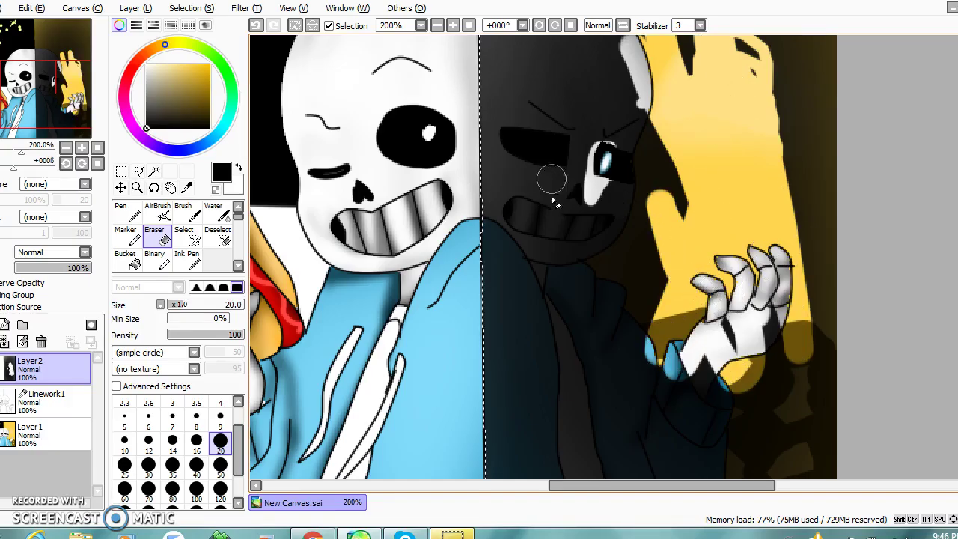
{"action": "left_click_drag", "start_coordinate": [522, 216], "coordinate": [605, 247]}
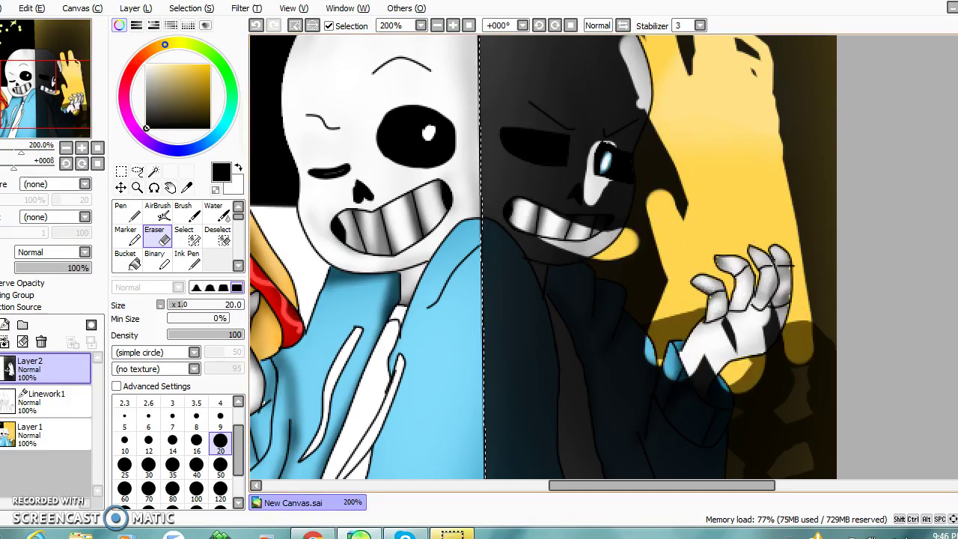
{"action": "scroll", "coordinate": [542, 256], "scroll_direction": "down", "scroll_amount": 2}
{"action": "left_click_drag", "start_coordinate": [588, 298], "coordinate": [543, 468]}
{"action": "scroll", "coordinate": [543, 256], "scroll_direction": "up", "scroll_amount": 3}
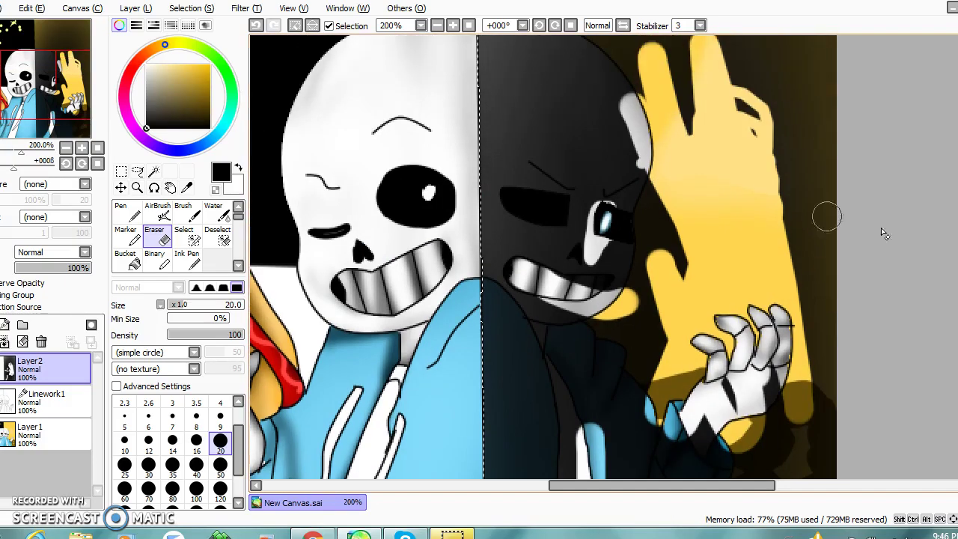
{"action": "left_click", "coordinate": [313, 533]}
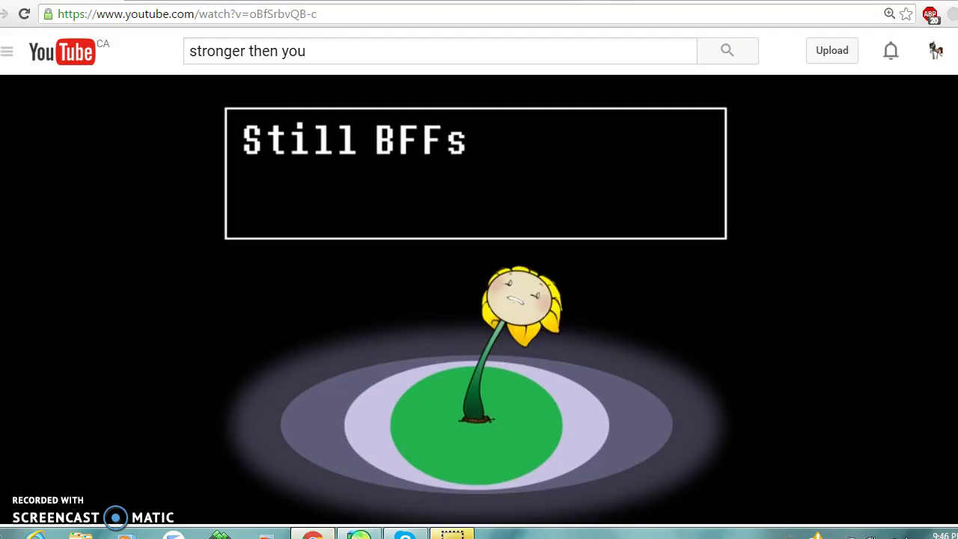
{"action": "key", "text": "alt+Tab"}
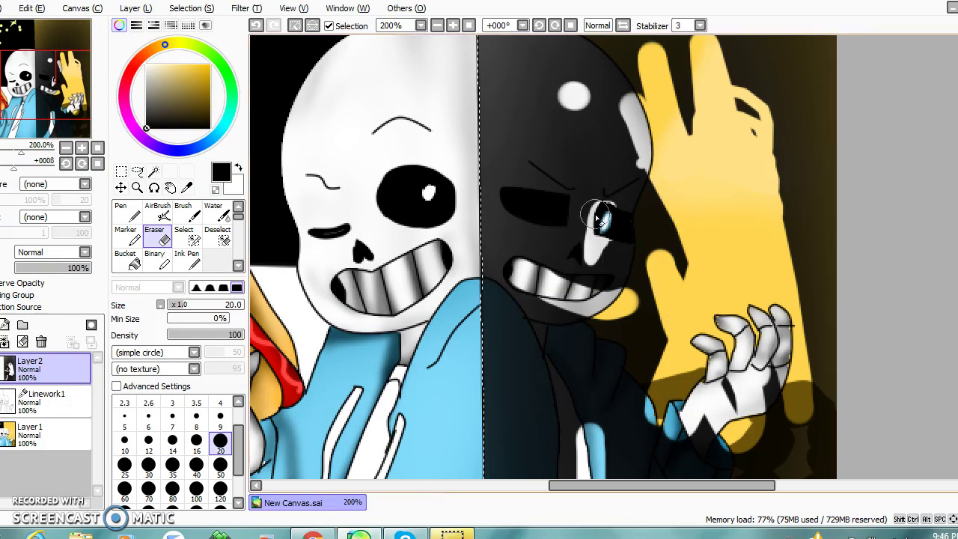
Erase the shadow around the right skeleton's glowing eye, and blend the erased areas on Layer2 with the Blur tool at size 50.
{"action": "left_click_drag", "start_coordinate": [598, 217], "coordinate": [614, 238]}
{"action": "scroll", "coordinate": [225, 238], "scroll_direction": "down", "scroll_amount": 1}
{"action": "left_click", "coordinate": [217, 213]}
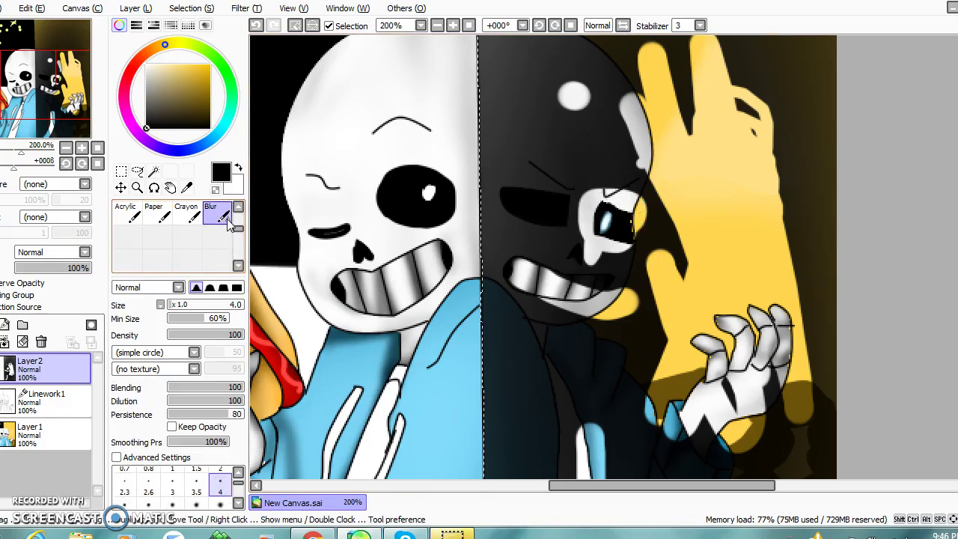
{"action": "left_click", "coordinate": [238, 502]}
{"action": "left_click", "coordinate": [220, 503]}
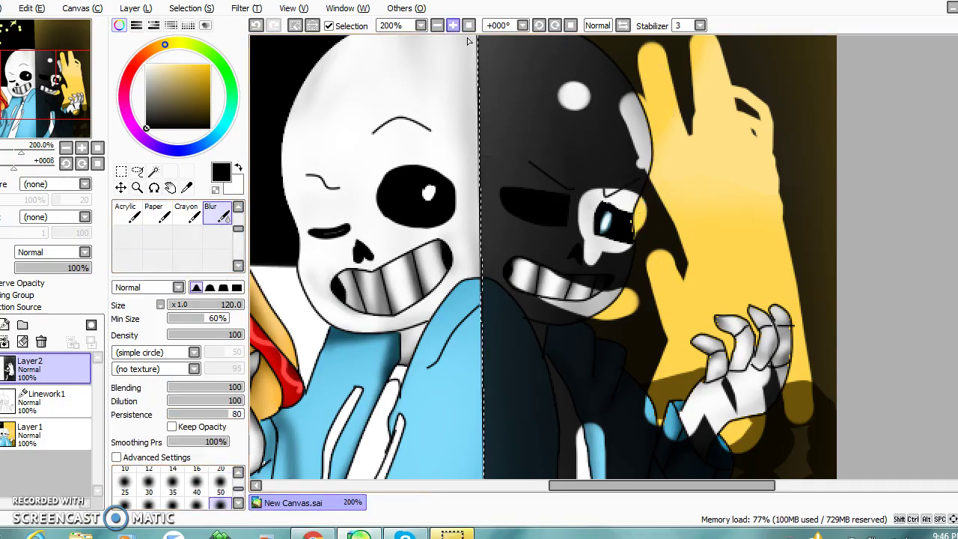
{"action": "left_click", "coordinate": [437, 25]}
{"action": "left_click", "coordinate": [217, 492]}
{"action": "mouse_move", "coordinate": [609, 229]}
{"action": "left_mouse_down"}
{"action": "mouse_move", "coordinate": [590, 294]}
{"action": "mouse_move", "coordinate": [642, 343]}
{"action": "mouse_move", "coordinate": [660, 222]}
{"action": "mouse_move", "coordinate": [639, 262]}
{"action": "mouse_move", "coordinate": [627, 200]}
{"action": "mouse_move", "coordinate": [611, 211]}
{"action": "mouse_move", "coordinate": [595, 130]}
{"action": "mouse_move", "coordinate": [704, 259]}
{"action": "mouse_move", "coordinate": [674, 95]}
{"action": "mouse_move", "coordinate": [590, 226]}
{"action": "left_mouse_up"}
{"action": "mouse_move", "coordinate": [593, 333]}
{"action": "left_mouse_down"}
{"action": "mouse_move", "coordinate": [650, 140]}
{"action": "mouse_move", "coordinate": [722, 359]}
{"action": "mouse_move", "coordinate": [730, 351]}
{"action": "mouse_move", "coordinate": [597, 421]}
{"action": "mouse_move", "coordinate": [576, 389]}
{"action": "left_mouse_up"}
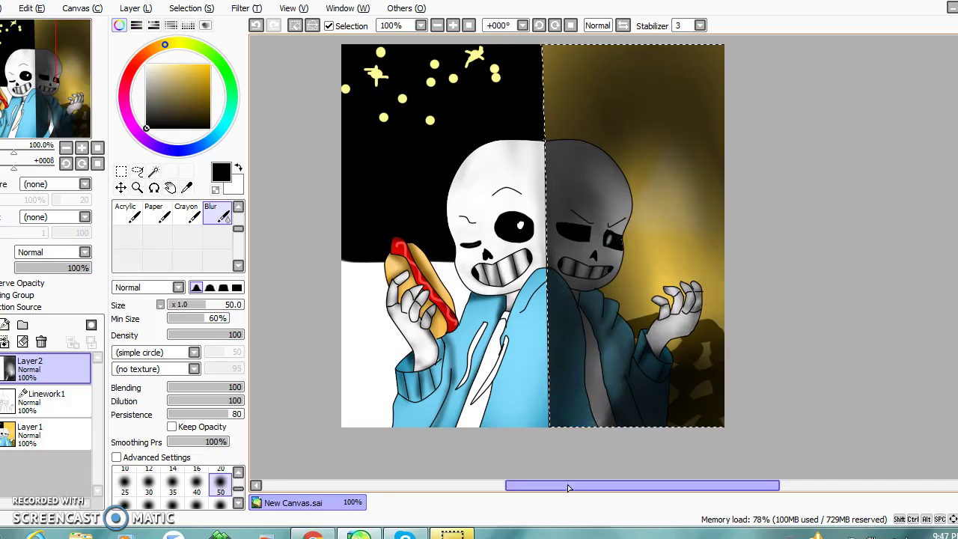
Add a new layer, place it directly below Layer2, and hide Layer2.
{"action": "left_click", "coordinate": [236, 210]}
{"action": "left_click", "coordinate": [236, 211]}
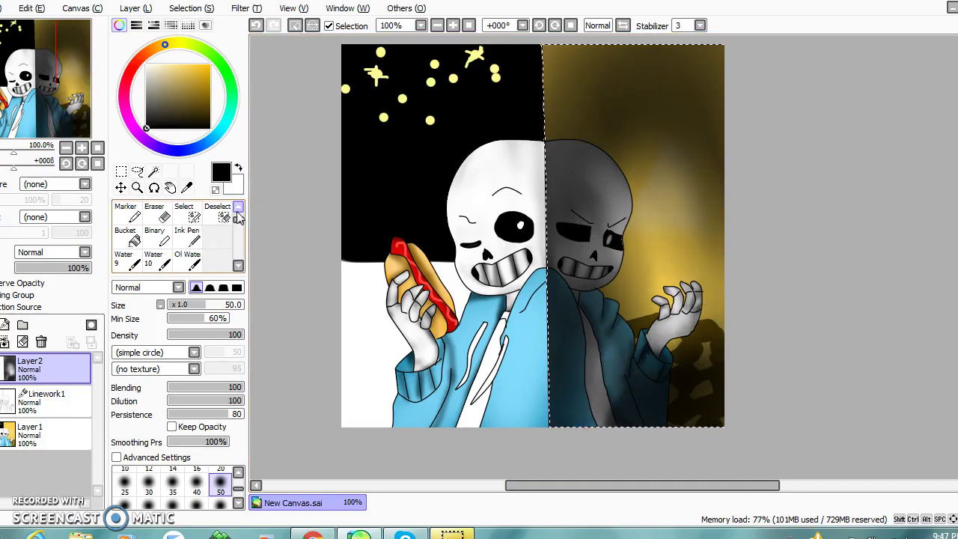
{"action": "left_click", "coordinate": [236, 210]}
{"action": "left_click", "coordinate": [5, 325]}
{"action": "mouse_move", "coordinate": [27, 378]}
{"action": "left_mouse_down"}
{"action": "mouse_move", "coordinate": [36, 404]}
{"action": "mouse_move", "coordinate": [42, 383]}
{"action": "left_mouse_up"}
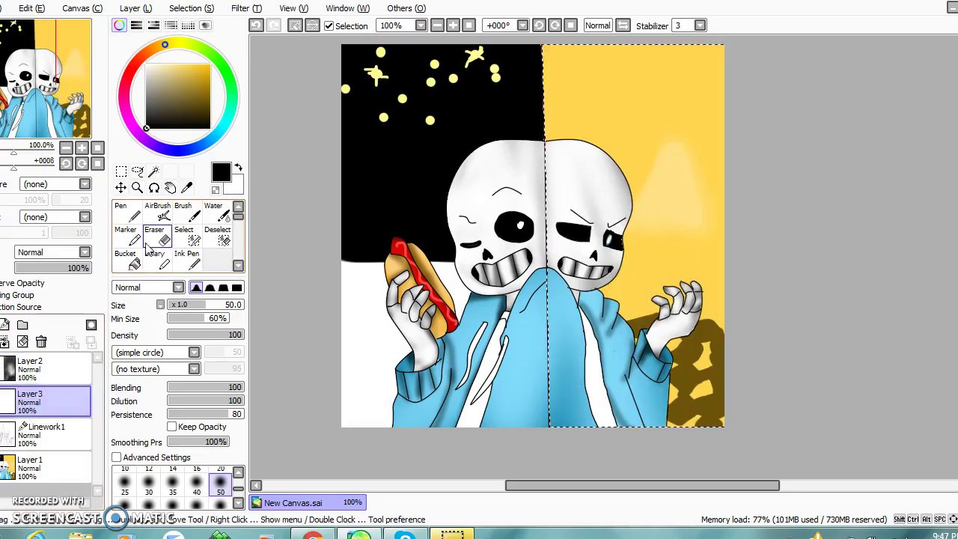
Paint a blue glow over the right skeleton's glowing eye and a wavy trail flowing from it on Layer3 with the AirBrush at size 14.
{"action": "left_click", "coordinate": [164, 215]}
{"action": "left_click", "coordinate": [222, 130]}
{"action": "left_click", "coordinate": [171, 65]}
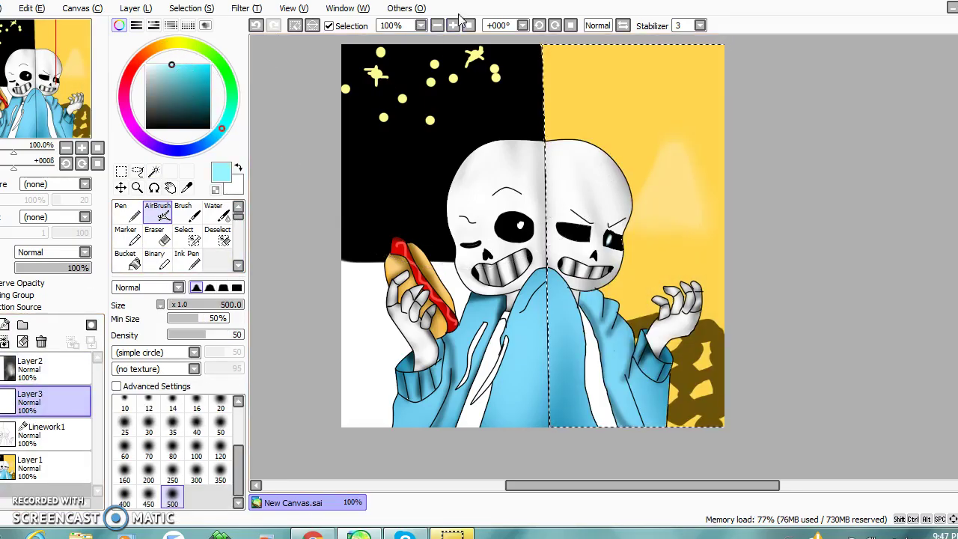
{"action": "left_click", "coordinate": [453, 25]}
{"action": "left_click", "coordinate": [453, 25]}
{"action": "left_click", "coordinate": [199, 428]}
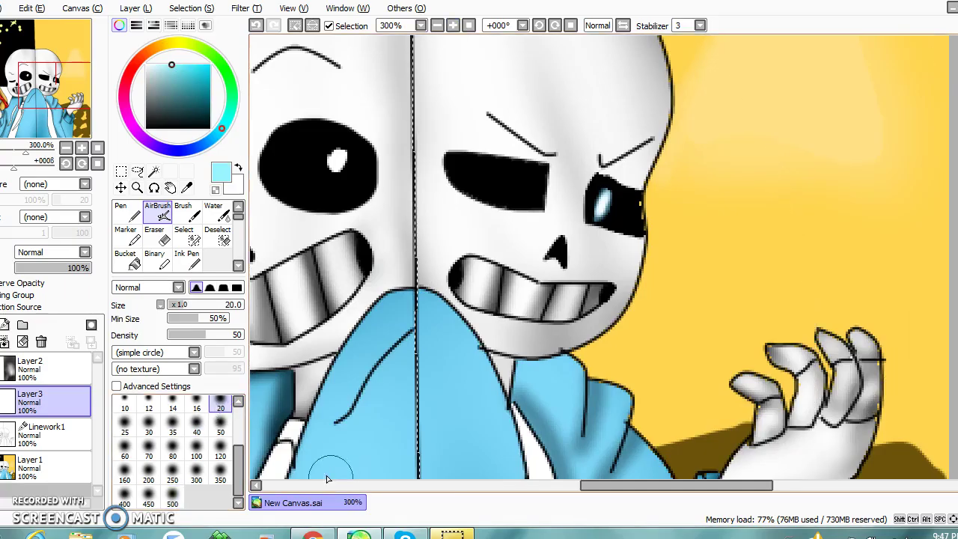
{"action": "left_click_drag", "start_coordinate": [594, 487], "coordinate": [612, 487]}
{"action": "left_click", "coordinate": [208, 142]}
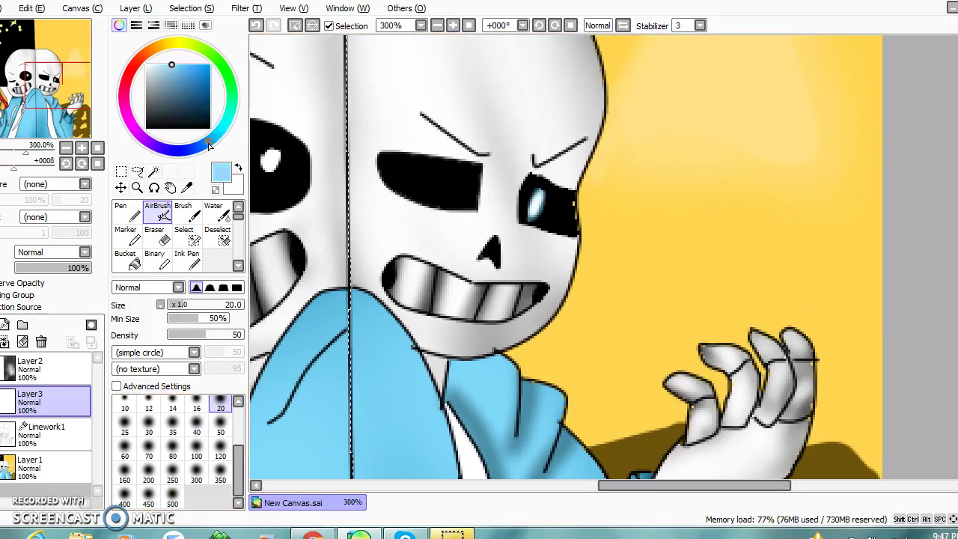
{"action": "mouse_move", "coordinate": [529, 198]}
{"action": "left_mouse_down"}
{"action": "mouse_move", "coordinate": [548, 222]}
{"action": "mouse_move", "coordinate": [549, 202]}
{"action": "mouse_move", "coordinate": [661, 206]}
{"action": "mouse_move", "coordinate": [645, 162]}
{"action": "mouse_move", "coordinate": [758, 150]}
{"action": "left_mouse_up"}
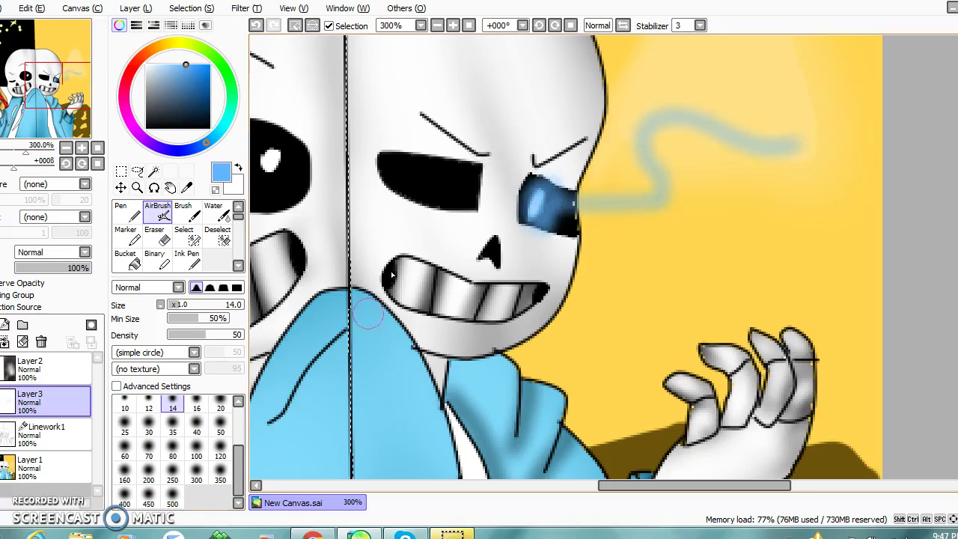
Build the blue trail from the eye into a swirling flame across the right background with the AirBrush at size 20.
{"action": "left_click", "coordinate": [220, 406]}
{"action": "mouse_move", "coordinate": [595, 211]}
{"action": "left_mouse_down"}
{"action": "mouse_move", "coordinate": [662, 182]}
{"action": "mouse_move", "coordinate": [633, 124]}
{"action": "mouse_move", "coordinate": [765, 128]}
{"action": "mouse_move", "coordinate": [808, 58]}
{"action": "mouse_move", "coordinate": [738, 133]}
{"action": "mouse_move", "coordinate": [606, 199]}
{"action": "mouse_move", "coordinate": [620, 188]}
{"action": "mouse_move", "coordinate": [760, 205]}
{"action": "mouse_move", "coordinate": [866, 143]}
{"action": "mouse_move", "coordinate": [818, 112]}
{"action": "mouse_move", "coordinate": [705, 197]}
{"action": "mouse_move", "coordinate": [610, 110]}
{"action": "left_mouse_up"}
{"action": "left_click_drag", "start_coordinate": [598, 191], "coordinate": [643, 224]}
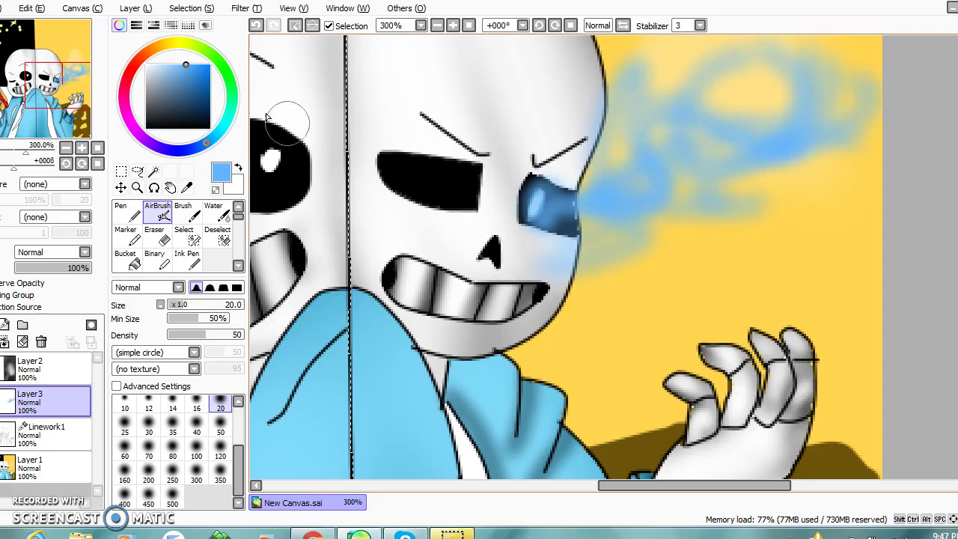
Shade the flame trail with darker and lighter blue AirBrush streaks at size 20, and brush light blue over the right skeleton's glowing eye.
{"action": "mouse_move", "coordinate": [539, 209]}
{"action": "left_mouse_down"}
{"action": "mouse_move", "coordinate": [641, 224]}
{"action": "mouse_move", "coordinate": [594, 207]}
{"action": "mouse_move", "coordinate": [609, 171]}
{"action": "mouse_move", "coordinate": [795, 228]}
{"action": "left_mouse_up"}
{"action": "mouse_move", "coordinate": [645, 206]}
{"action": "left_mouse_down"}
{"action": "mouse_move", "coordinate": [635, 53]}
{"action": "mouse_move", "coordinate": [653, 160]}
{"action": "mouse_move", "coordinate": [757, 170]}
{"action": "mouse_move", "coordinate": [866, 139]}
{"action": "mouse_move", "coordinate": [724, 57]}
{"action": "left_mouse_up"}
{"action": "mouse_move", "coordinate": [602, 206]}
{"action": "left_mouse_down"}
{"action": "mouse_move", "coordinate": [641, 236]}
{"action": "mouse_move", "coordinate": [713, 210]}
{"action": "mouse_move", "coordinate": [815, 235]}
{"action": "mouse_move", "coordinate": [603, 177]}
{"action": "mouse_move", "coordinate": [534, 191]}
{"action": "mouse_move", "coordinate": [697, 125]}
{"action": "mouse_move", "coordinate": [675, 105]}
{"action": "mouse_move", "coordinate": [666, 147]}
{"action": "mouse_move", "coordinate": [700, 152]}
{"action": "mouse_move", "coordinate": [763, 69]}
{"action": "mouse_move", "coordinate": [558, 149]}
{"action": "mouse_move", "coordinate": [557, 176]}
{"action": "mouse_move", "coordinate": [537, 188]}
{"action": "left_mouse_up"}
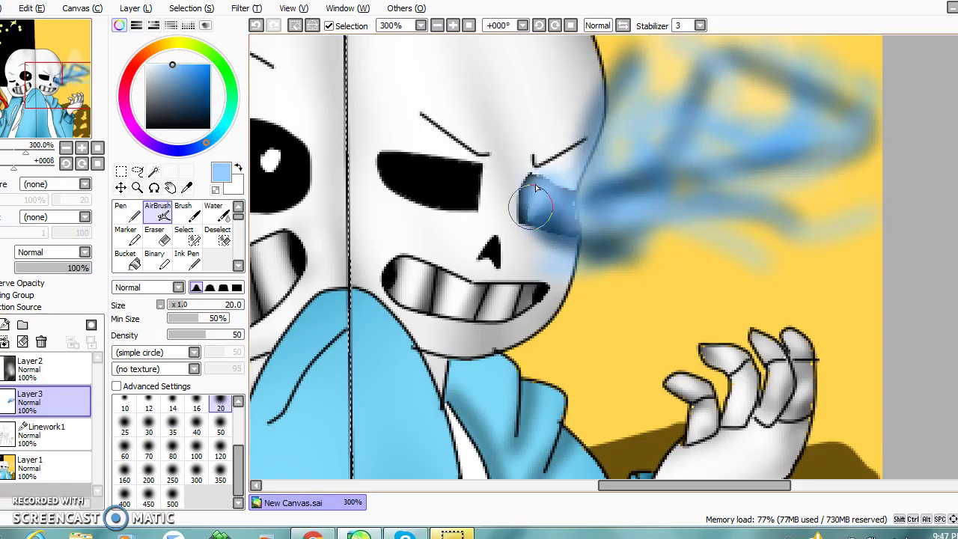
Paint a soft light-blue glow over and around the right skeleton's raised hand on Layer3 with the AirBrush at sizes 40 and 50.
{"action": "left_click", "coordinate": [437, 25]}
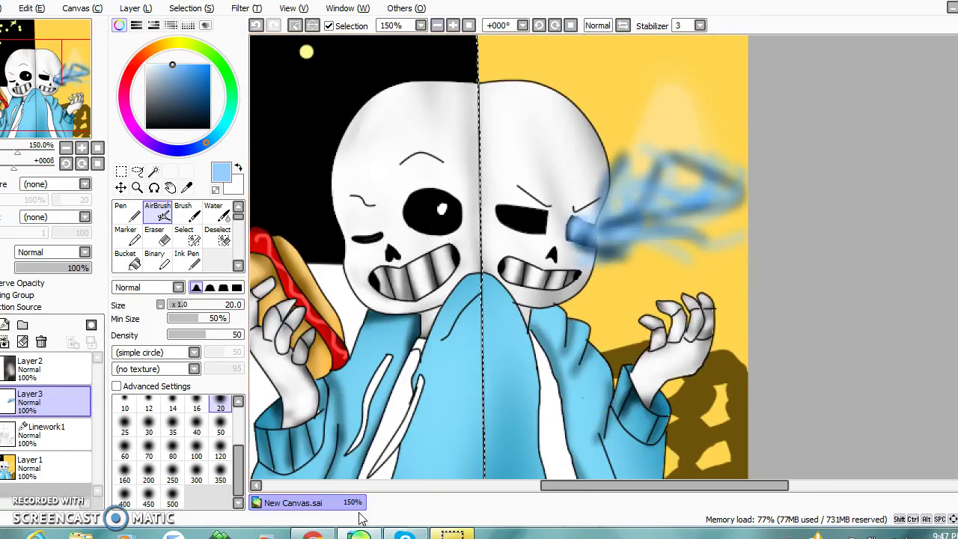
{"action": "left_click", "coordinate": [196, 426]}
{"action": "mouse_move", "coordinate": [677, 355]}
{"action": "left_mouse_down"}
{"action": "mouse_move", "coordinate": [658, 374]}
{"action": "mouse_move", "coordinate": [698, 336]}
{"action": "mouse_move", "coordinate": [718, 342]}
{"action": "mouse_move", "coordinate": [710, 323]}
{"action": "mouse_move", "coordinate": [707, 344]}
{"action": "mouse_move", "coordinate": [629, 368]}
{"action": "mouse_move", "coordinate": [668, 308]}
{"action": "mouse_move", "coordinate": [741, 343]}
{"action": "mouse_move", "coordinate": [741, 335]}
{"action": "mouse_move", "coordinate": [700, 410]}
{"action": "left_mouse_up"}
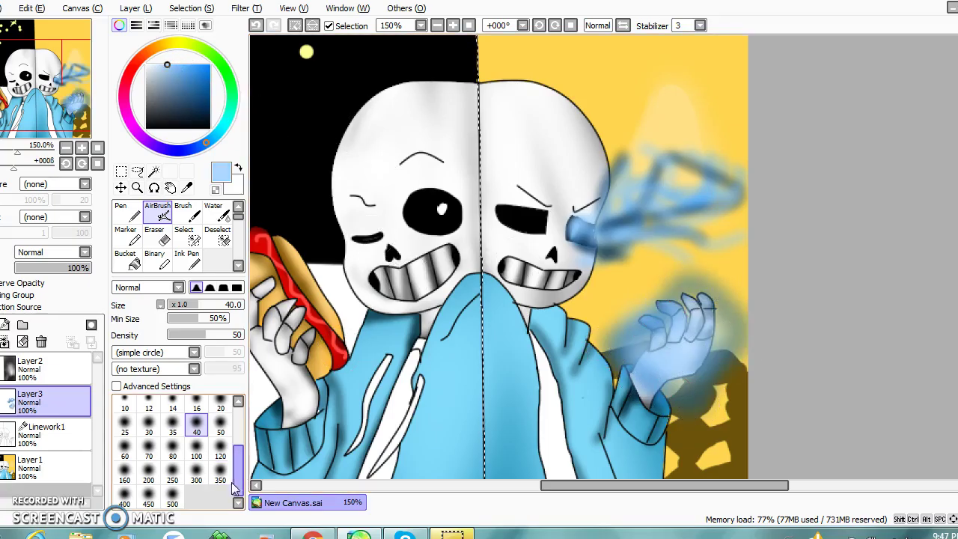
{"action": "left_click", "coordinate": [220, 425]}
{"action": "left_click_drag", "start_coordinate": [740, 314], "coordinate": [629, 369]}
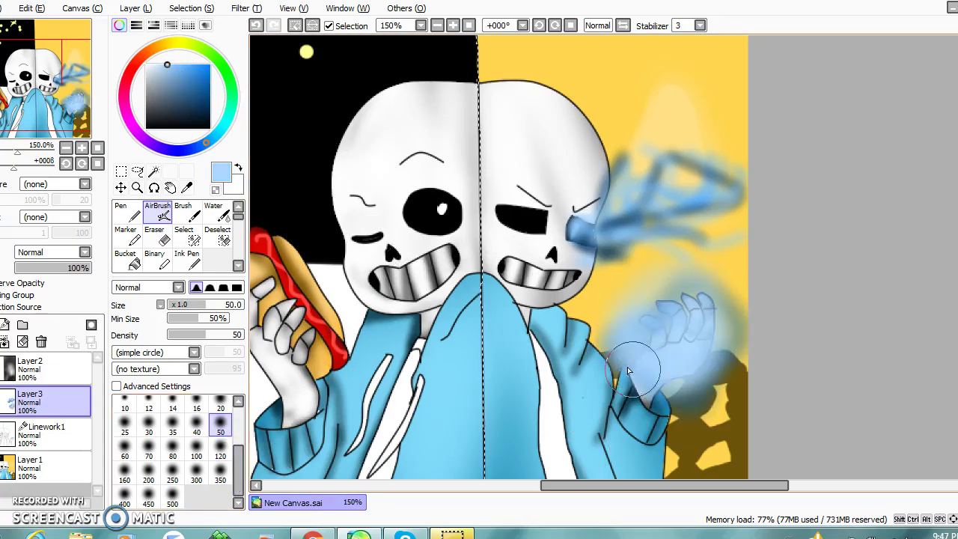
Select Layer2 and make it visible again to bring back the shadow over the right half, and view the whole picture.
{"action": "scroll", "coordinate": [306, 51], "scroll_direction": "down", "scroll_amount": 1}
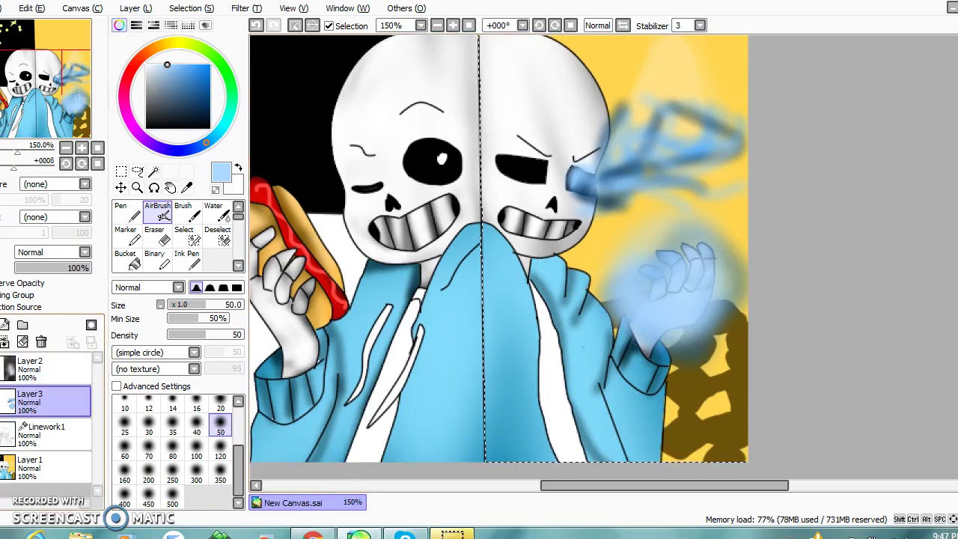
{"action": "left_click", "coordinate": [46, 368]}
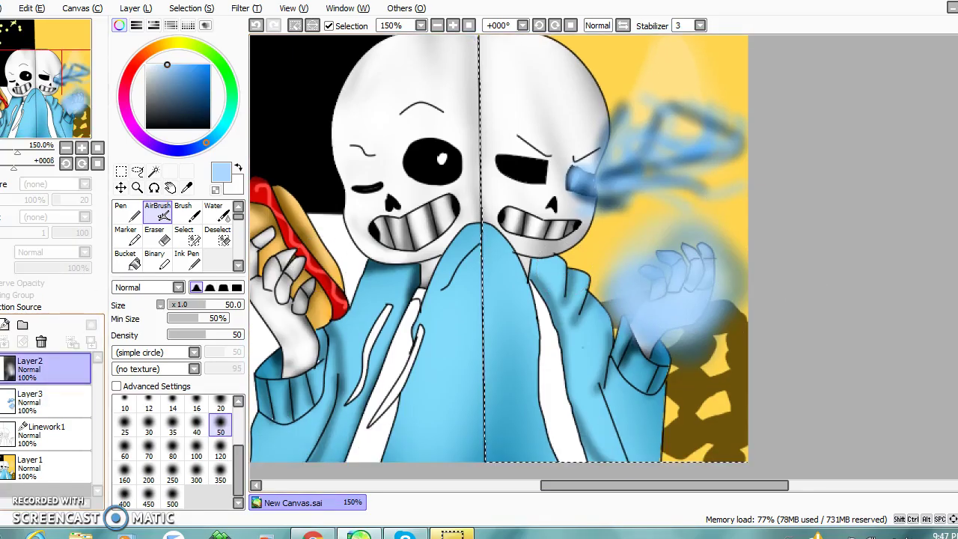
{"action": "left_click", "coordinate": [2, 367]}
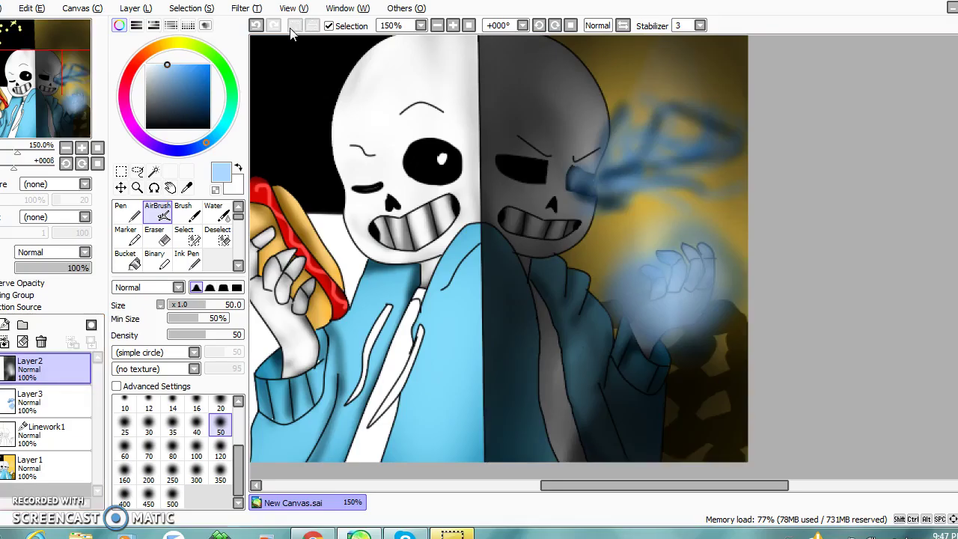
{"action": "left_click", "coordinate": [437, 26]}
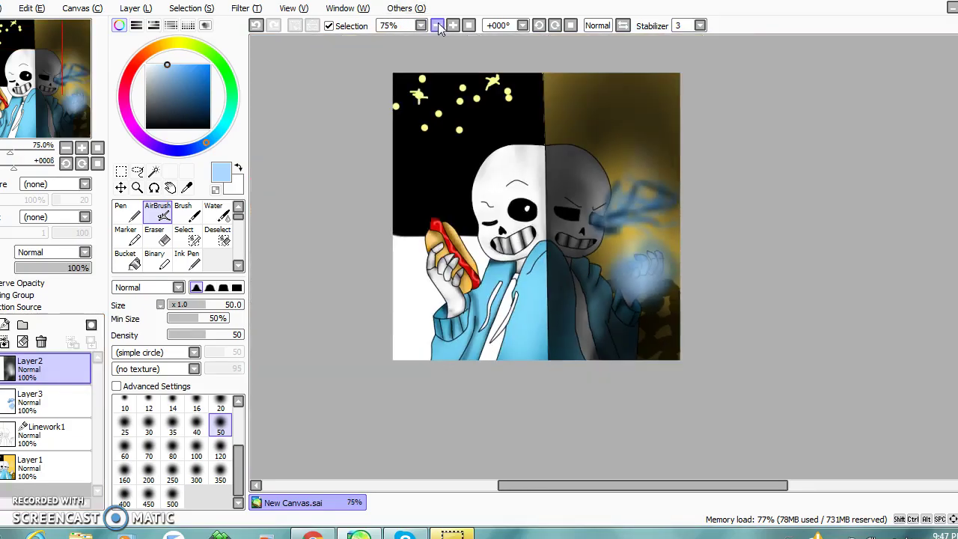